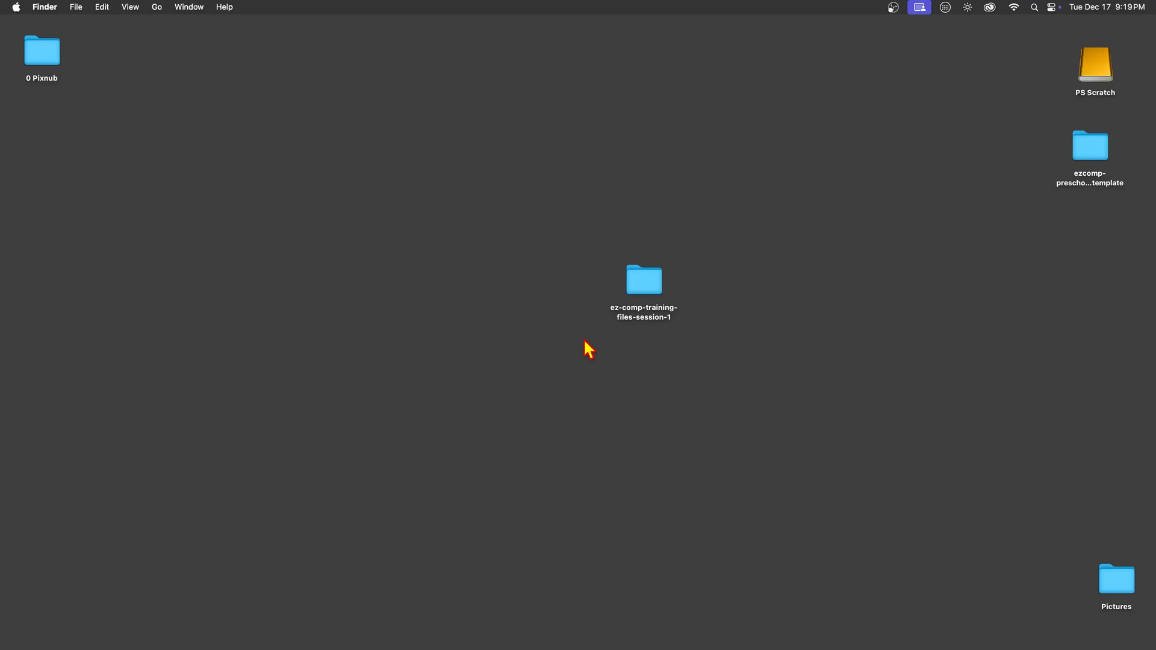
# Examine the subfolders of the ez-comp-training-files-session-1 folder on the desktop, then put its window away
pyautogui.doubleClick(644, 288)
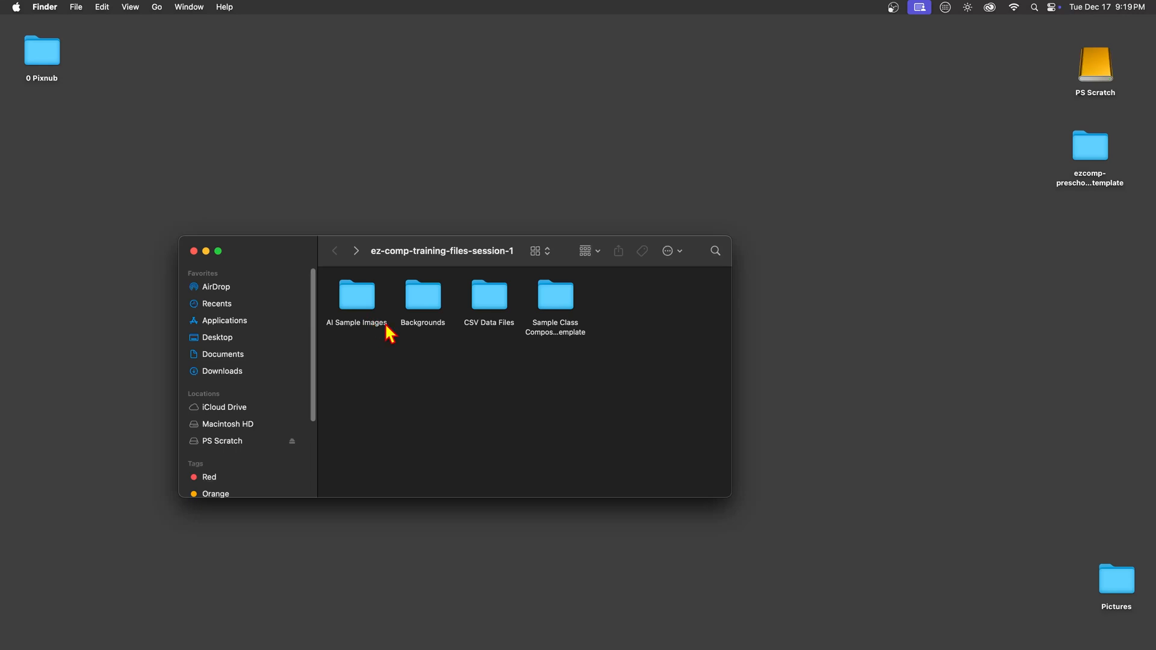
pyautogui.click(206, 251)
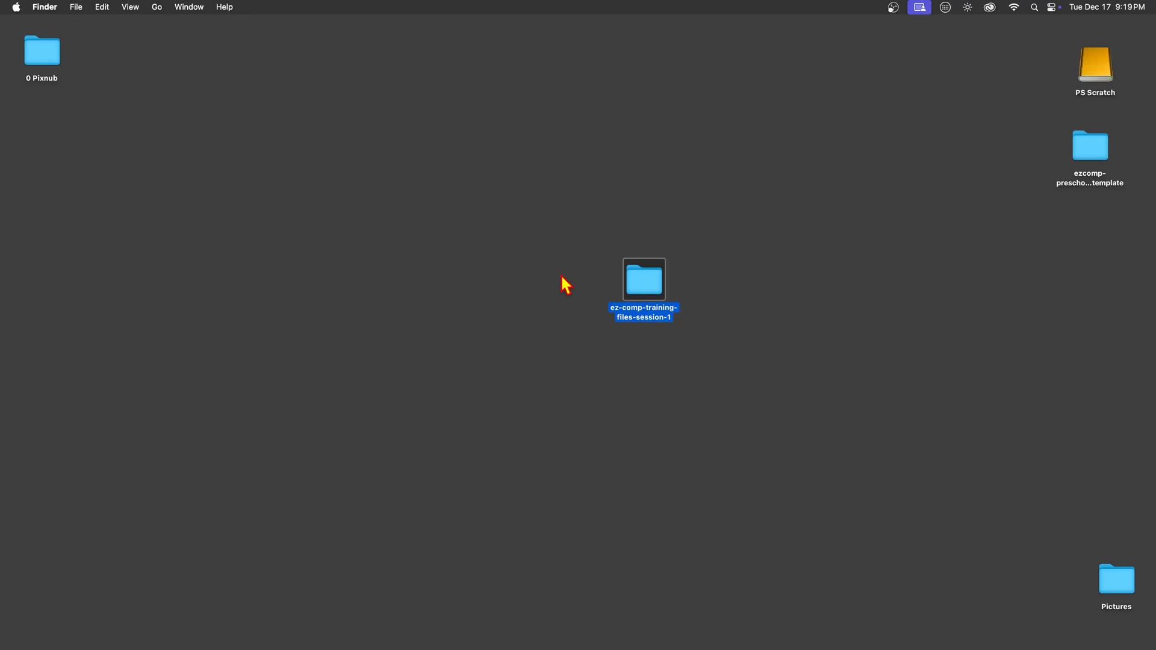
pyautogui.click(569, 315)
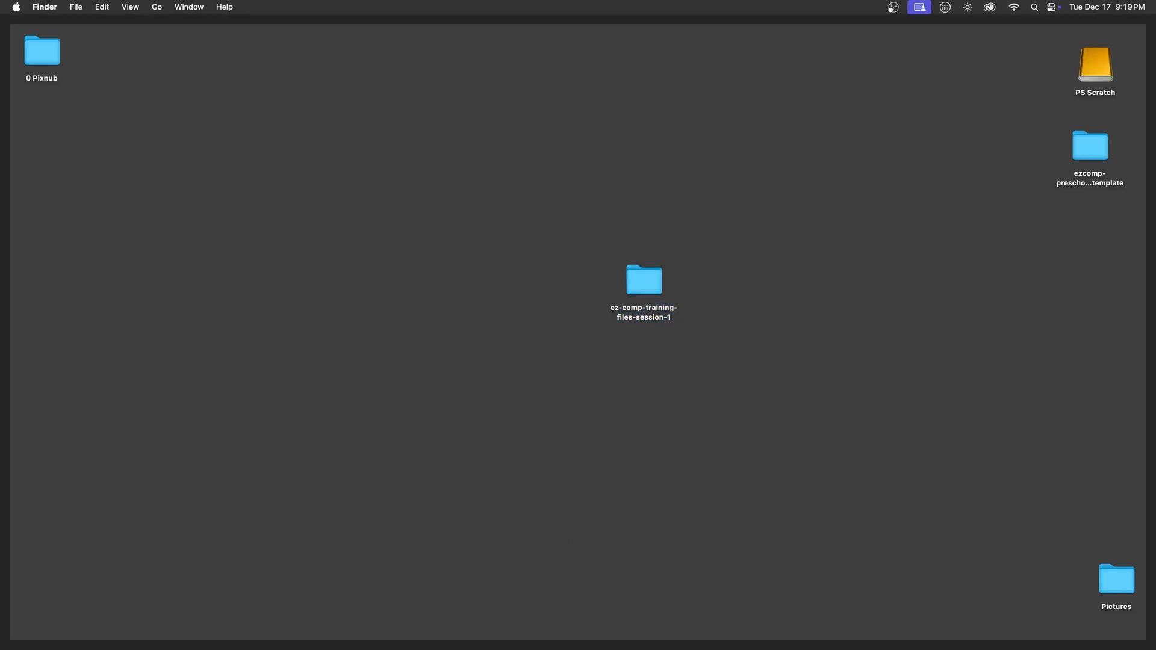
# Switch to Chrome and download the EZ Composites plugin for Windows and Mac from the Pixnub software downloads page
pyautogui.moveTo(500, 647)
pyautogui.click(109, 627)
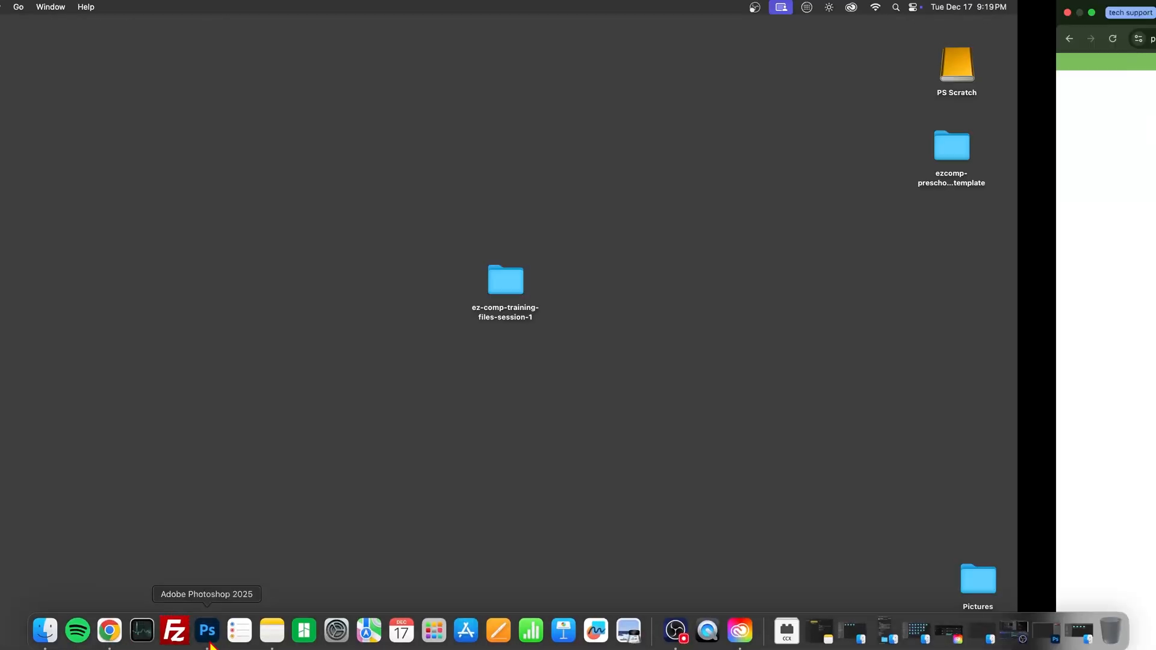
pyautogui.scroll(2, 495, 185)
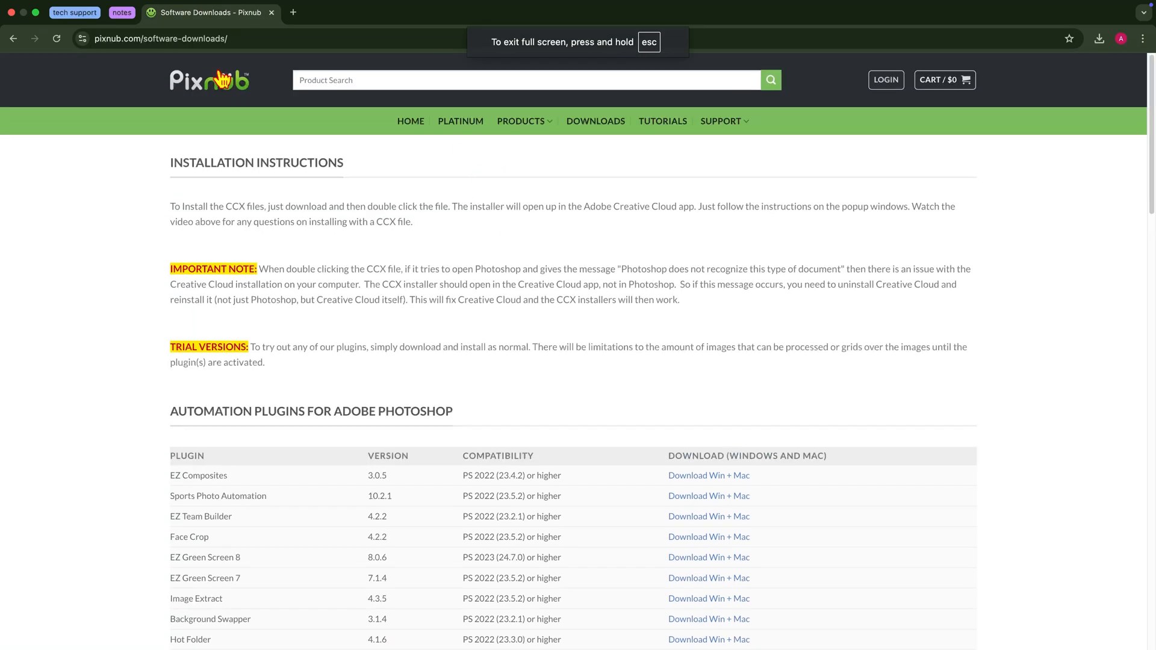
pyautogui.click(218, 85)
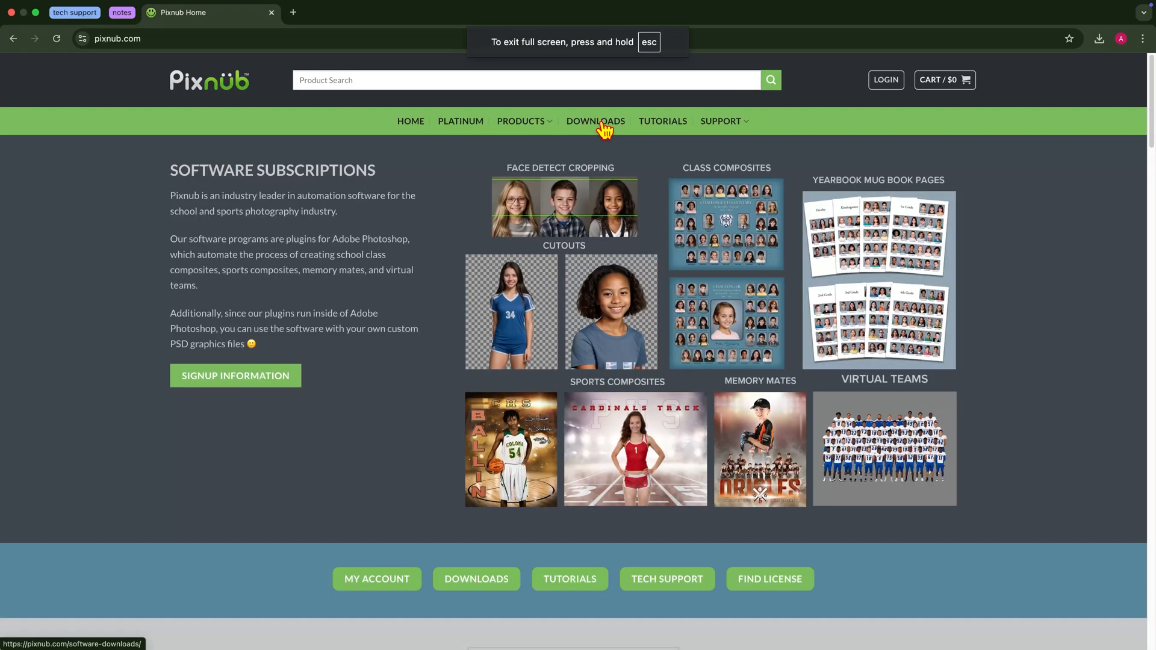
pyautogui.click(598, 124)
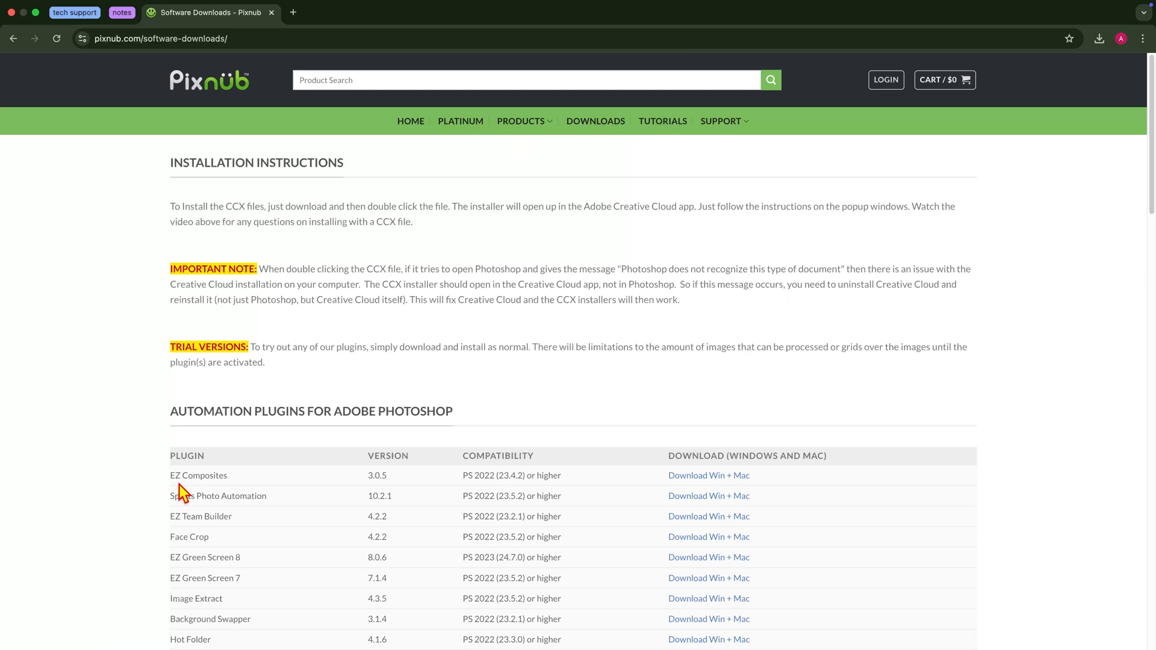
pyautogui.click(705, 479)
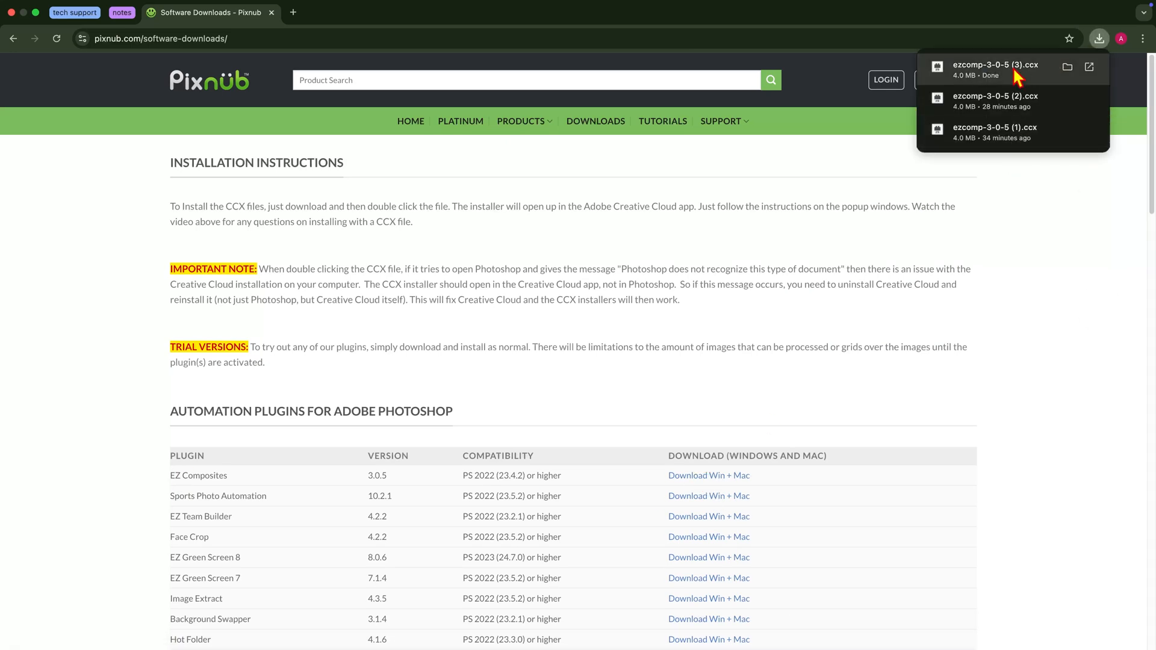
# Install EZ Composites from the downloaded ezcomp-3-0-5 (3).ccx file through Creative Cloud, replacing the existing plugin version
pyautogui.click(1067, 67)
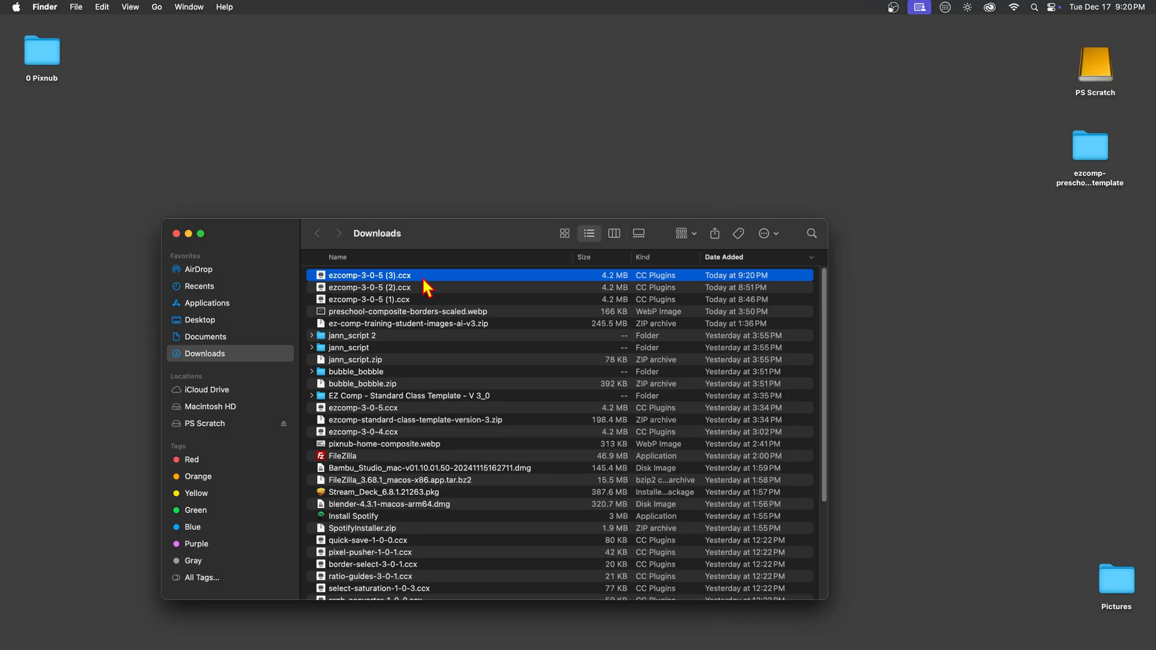
pyautogui.doubleClick(407, 277)
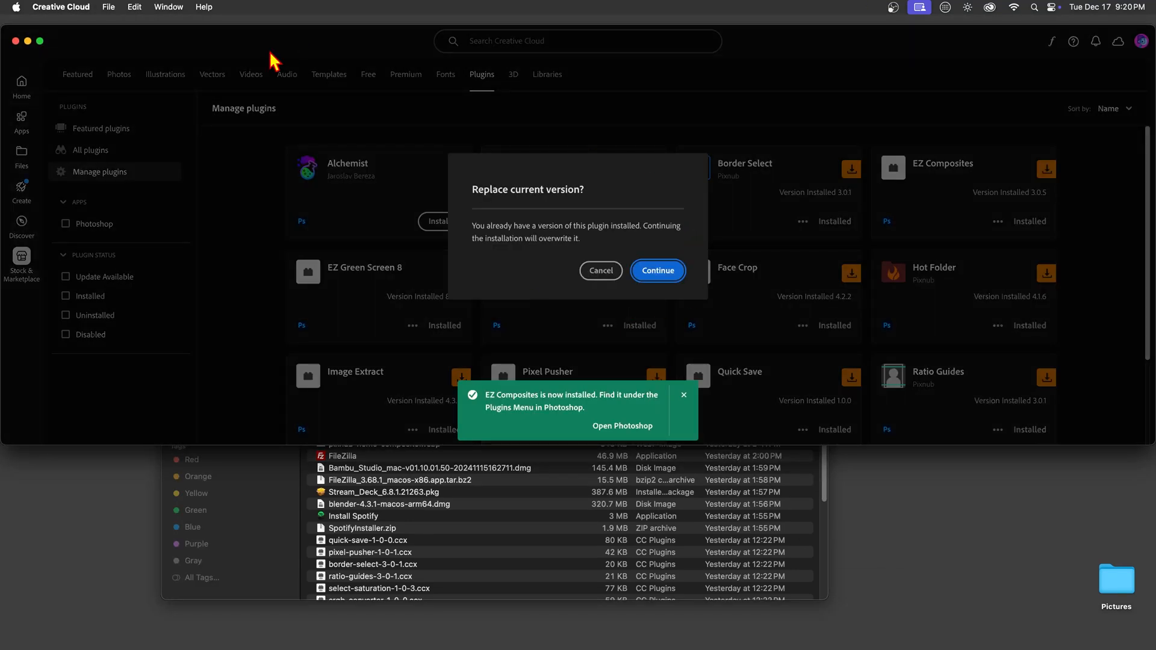
pyautogui.click(677, 272)
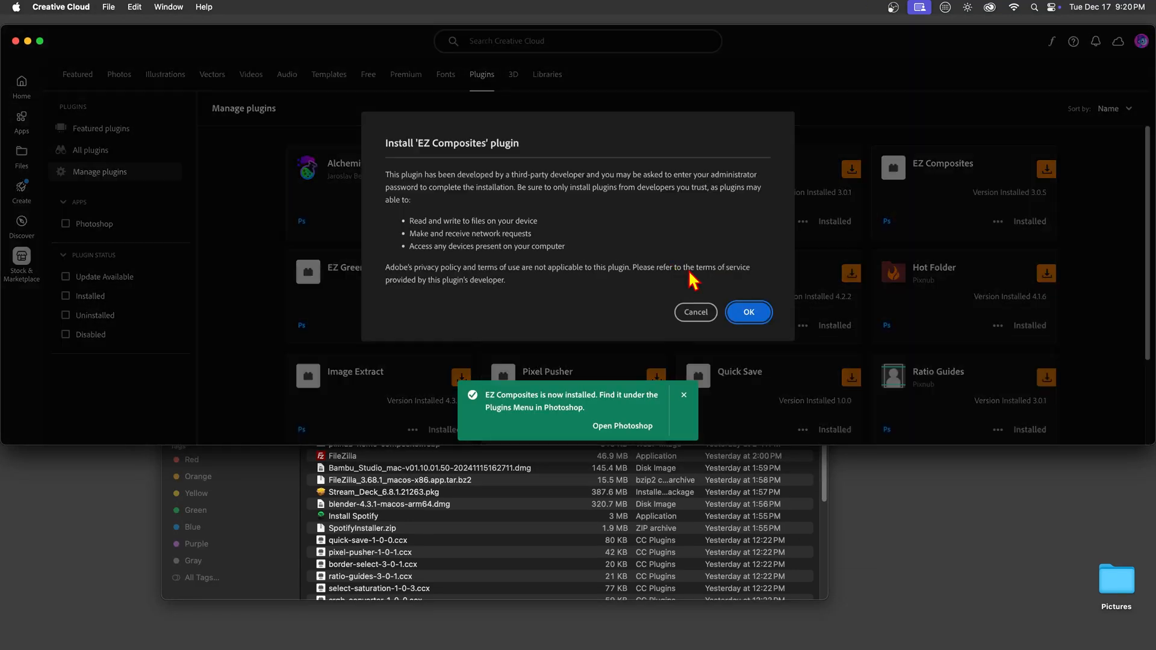
pyautogui.click(751, 312)
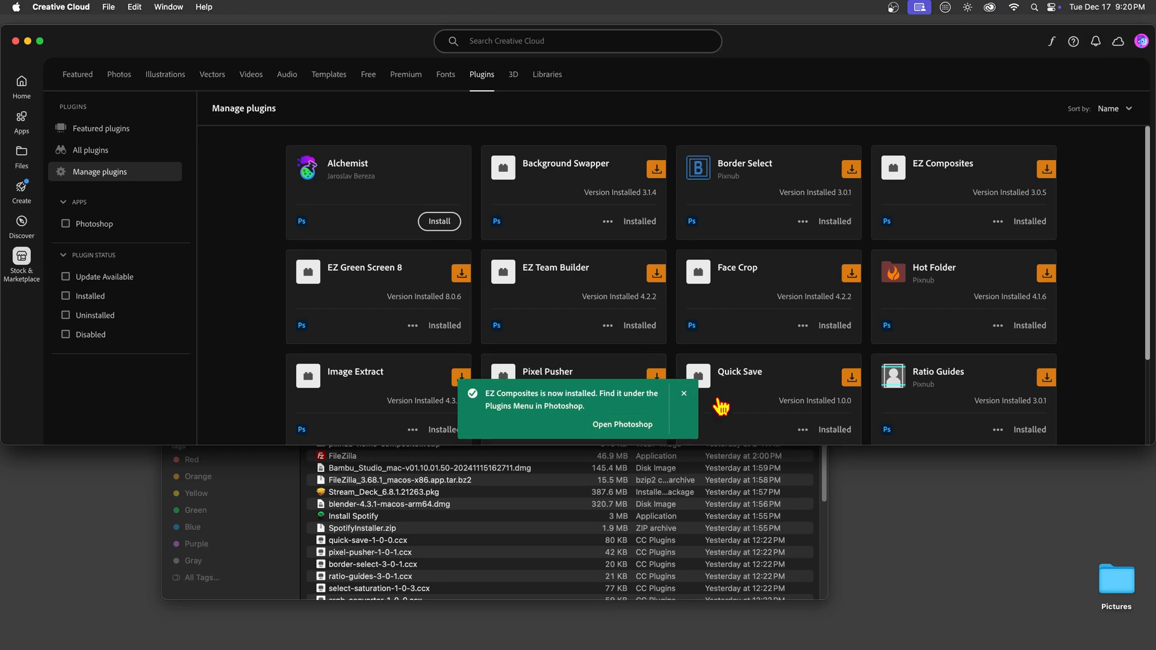
# Dismiss the stacked plugin installation notifications and minimize the Creative Cloud window
pyautogui.click(685, 394)
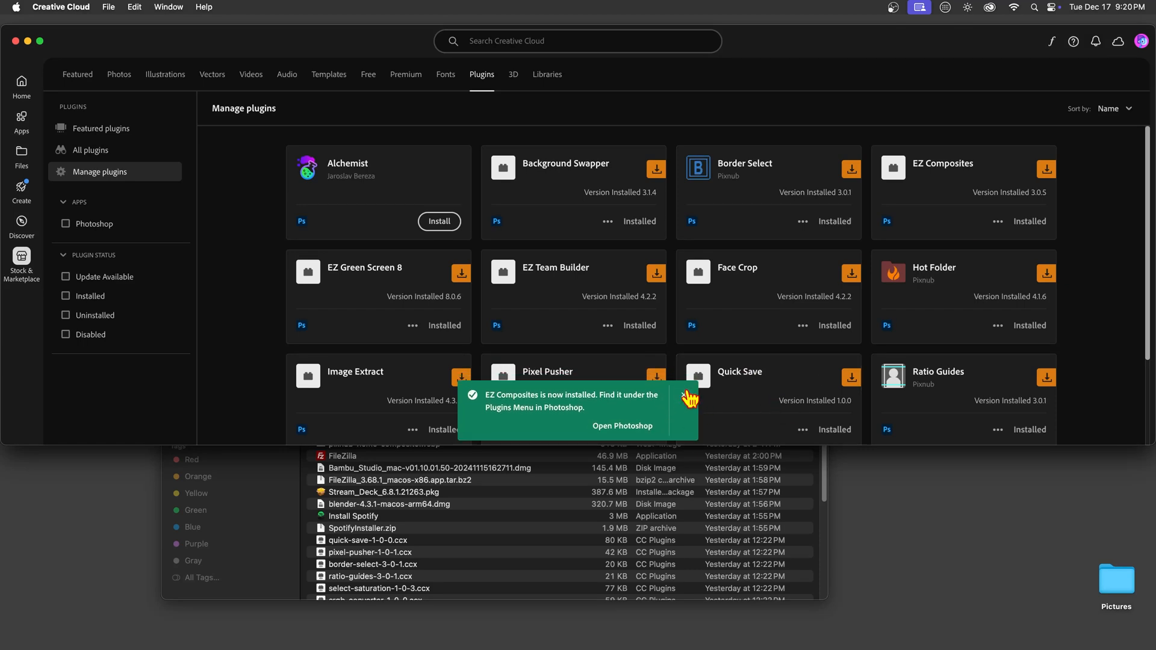
pyautogui.click(685, 394)
pyautogui.click(684, 394)
pyautogui.click(685, 394)
pyautogui.click(685, 395)
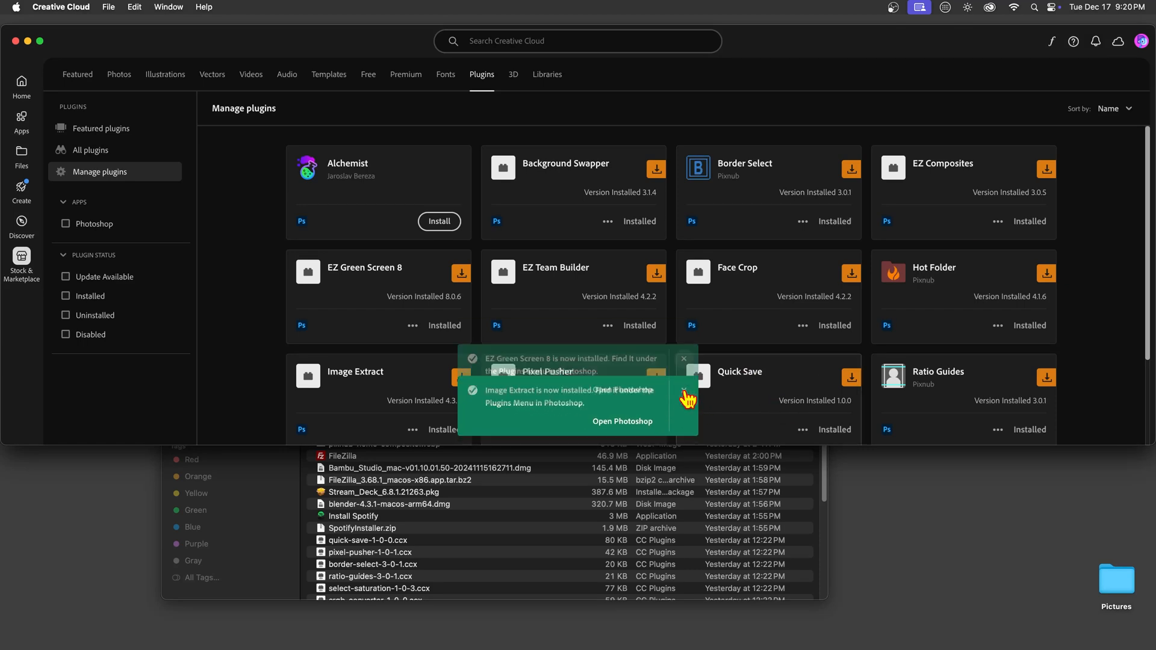
pyautogui.click(685, 395)
pyautogui.click(685, 395)
pyautogui.click(684, 395)
pyautogui.click(686, 396)
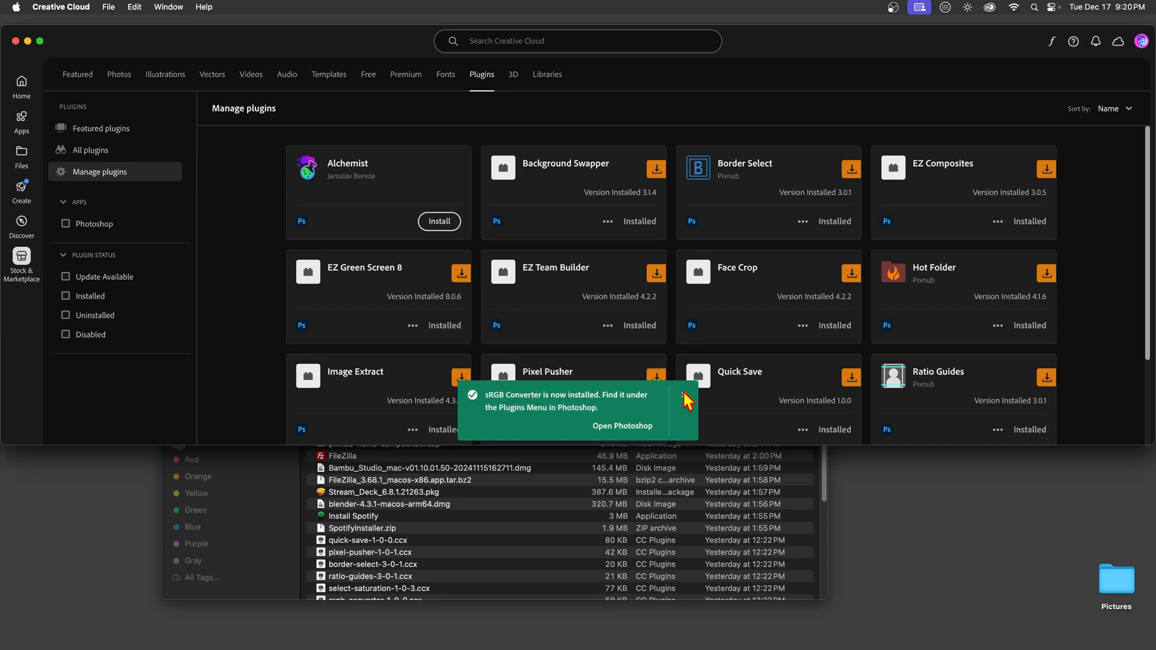
pyautogui.click(685, 396)
pyautogui.click(685, 396)
pyautogui.click(685, 396)
pyautogui.click(685, 396)
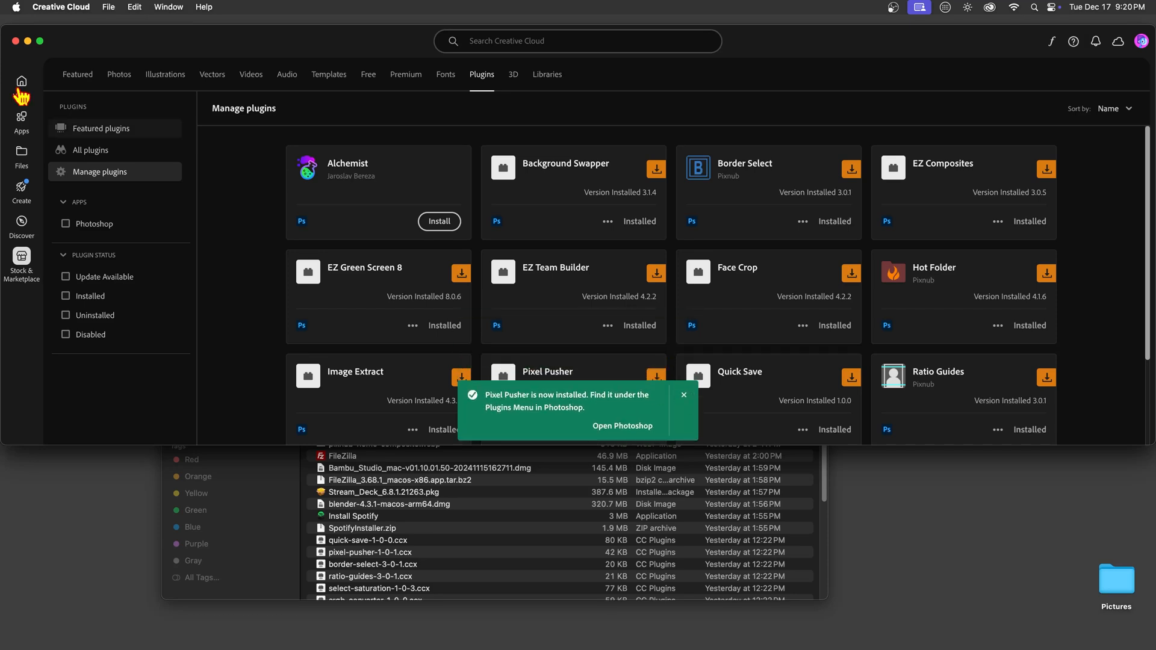
pyautogui.click(29, 41)
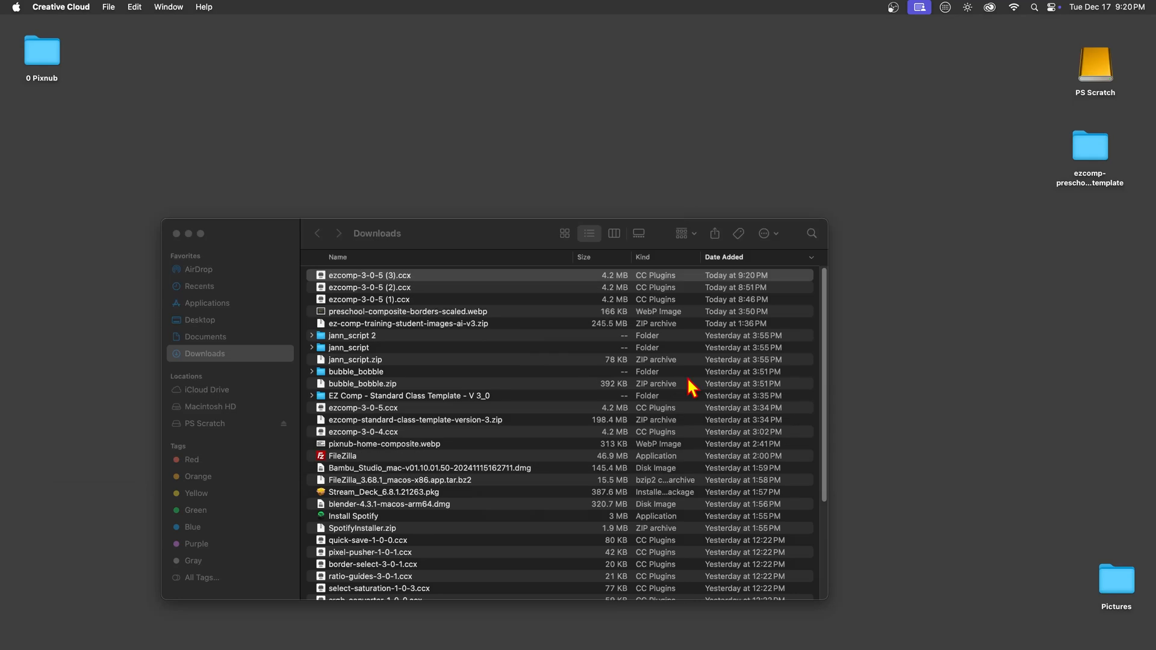
# Switch to Photoshop and move the floating EZ Composites panel away from the toolbar, beside the docked panels
pyautogui.click(207, 627)
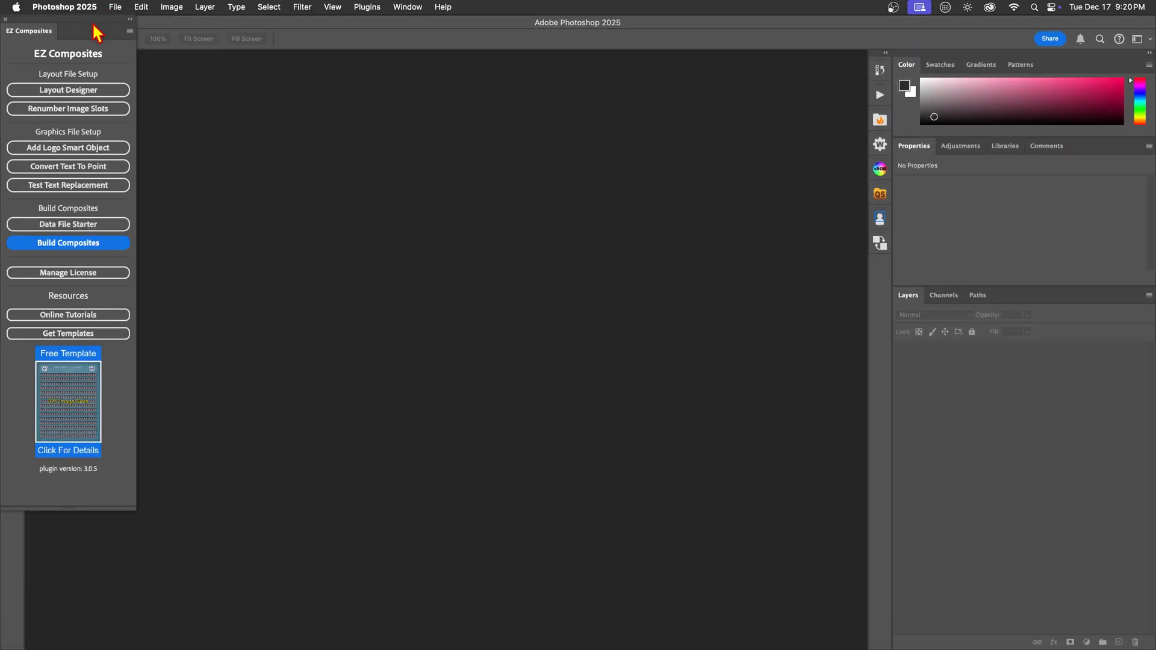
pyautogui.moveTo(207, 40); pyautogui.dragTo(759, 99)
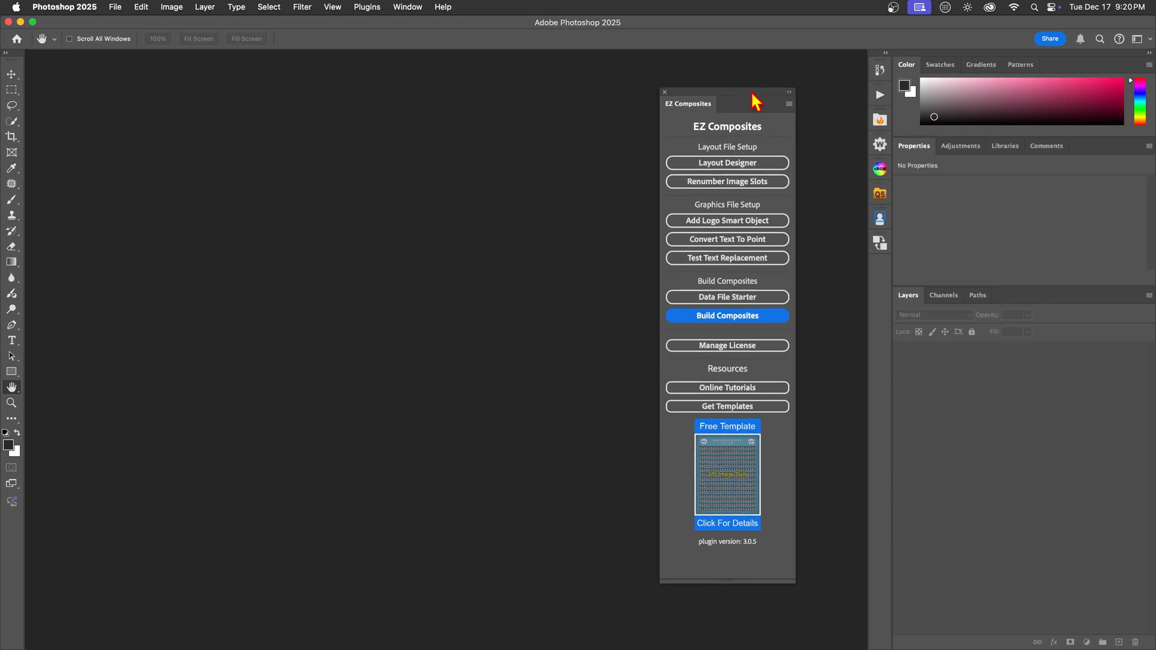
# Review the General and Scratch Disks preferences, checking which drive is the active scratch disk, and leave without changes
pyautogui.click(83, 10)
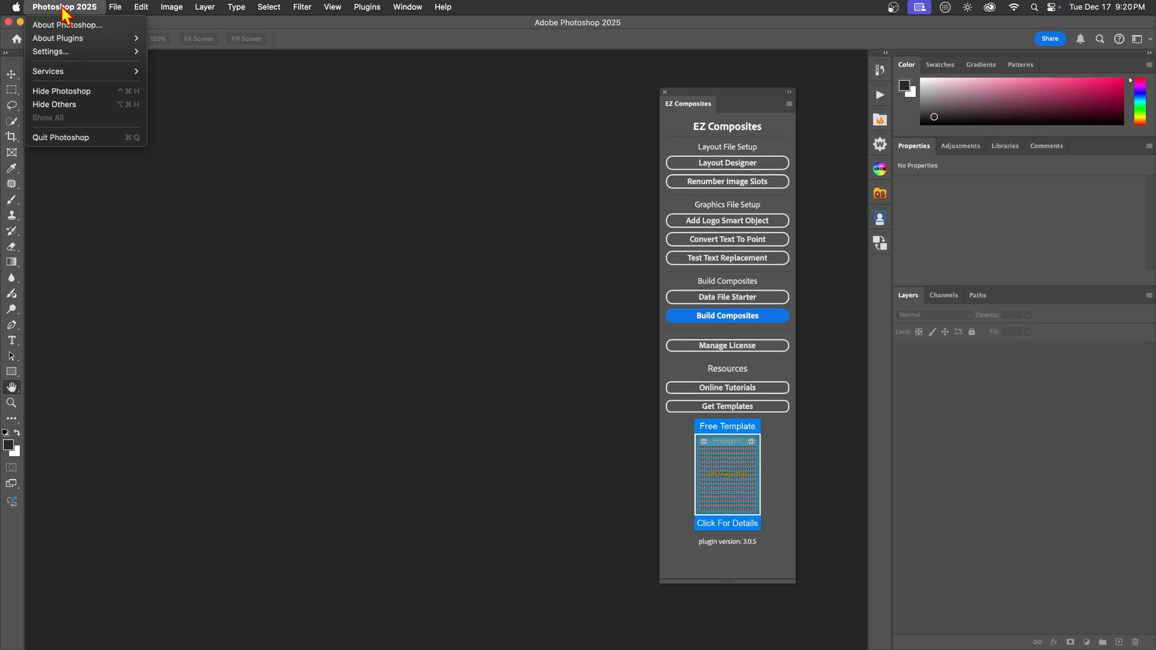
pyautogui.moveTo(54, 52)
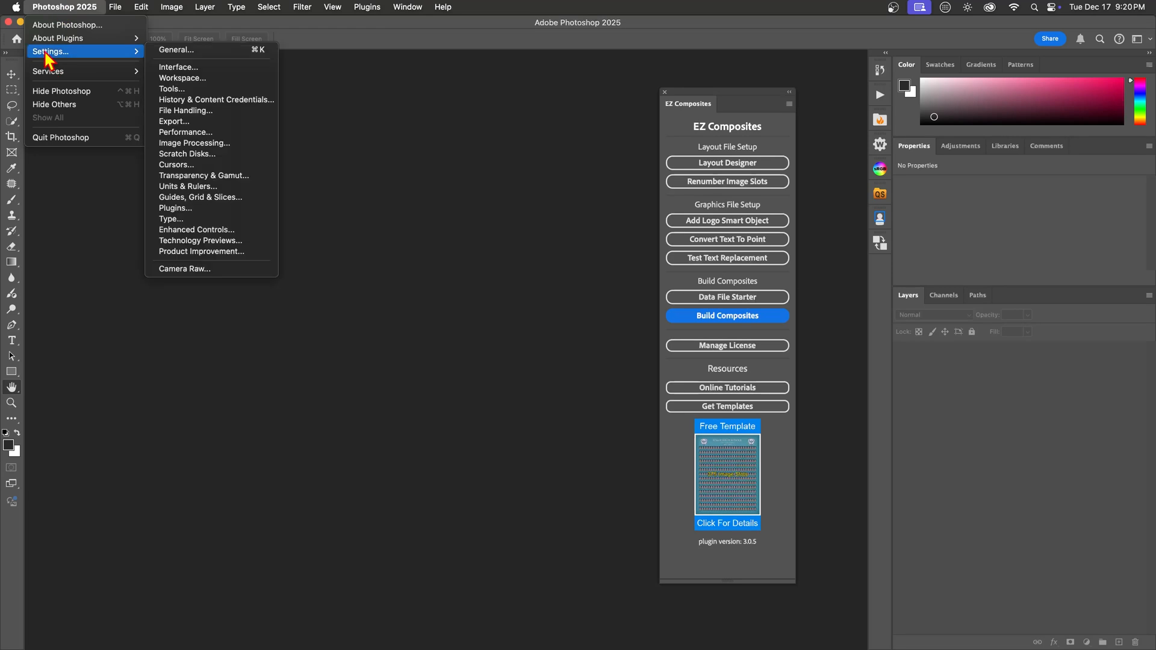
pyautogui.click(176, 49)
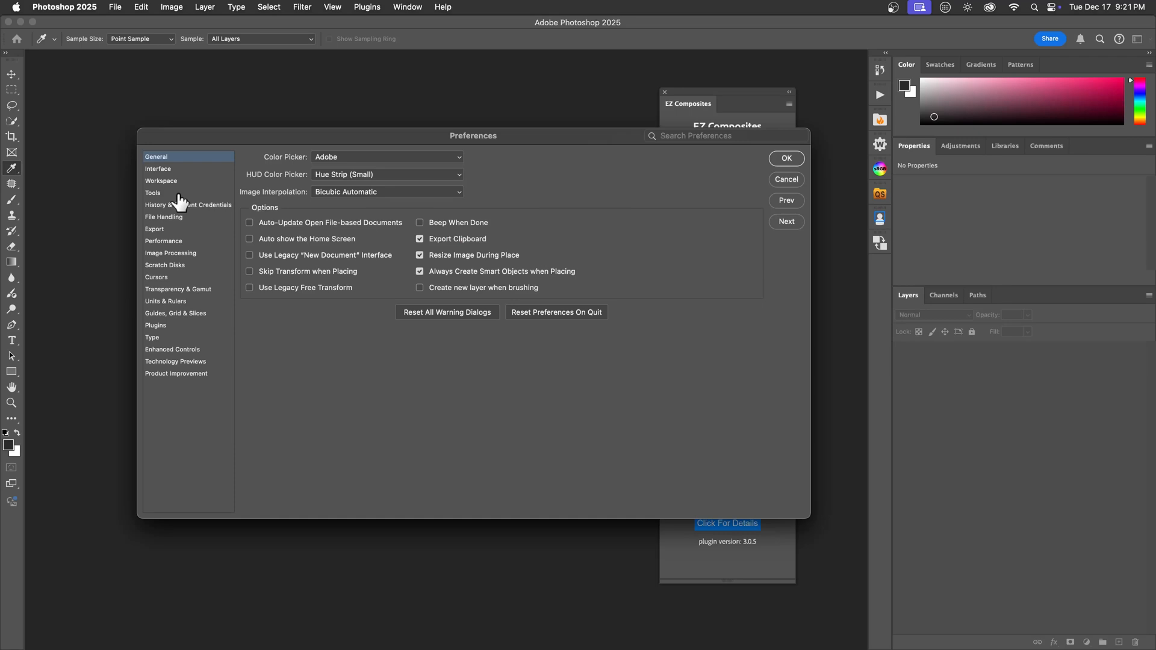
pyautogui.click(173, 266)
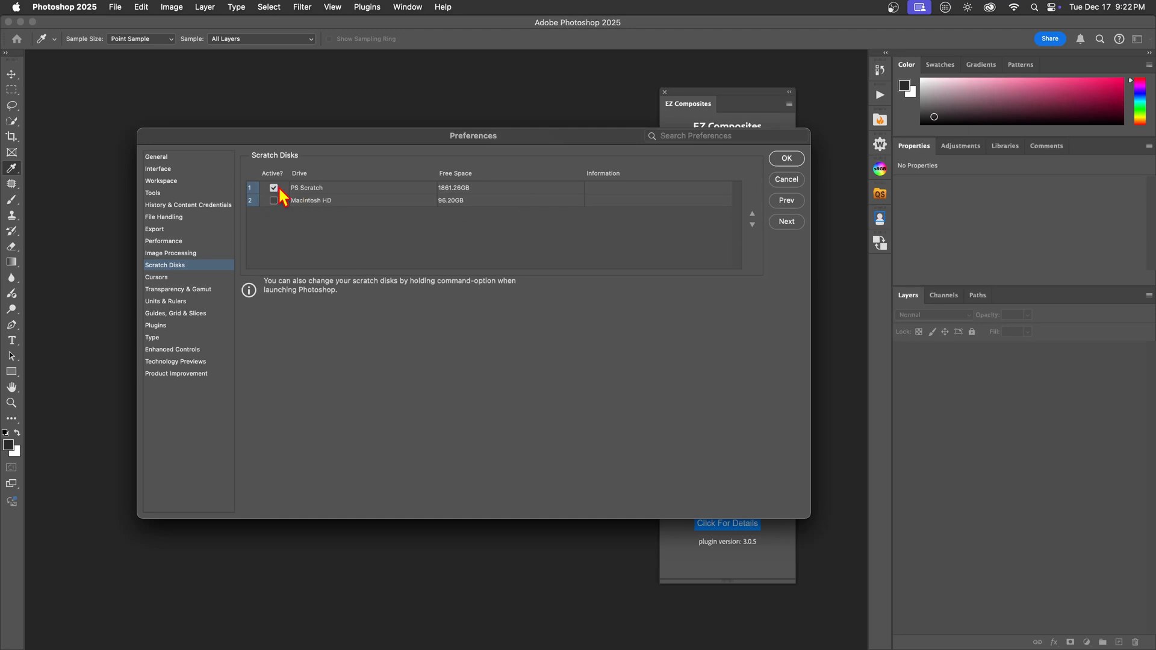
pyautogui.click(790, 184)
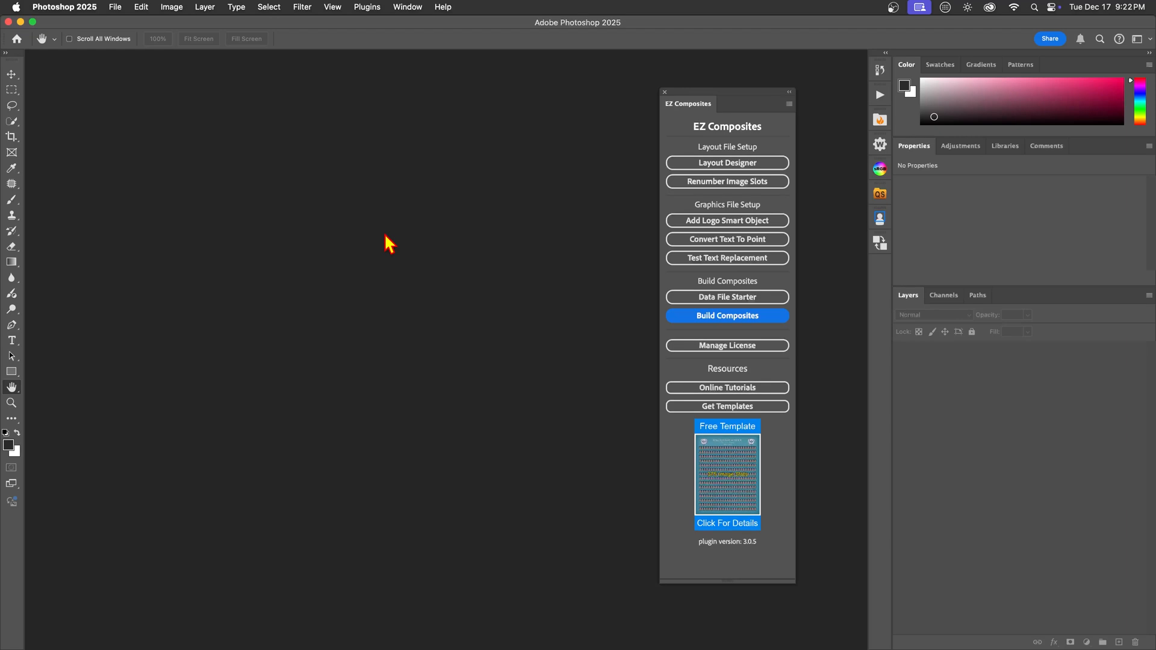
# Open the Build Composites setup and choose the first class folder in AI Sample Images > By Class as the images folder
pyautogui.click(685, 314)
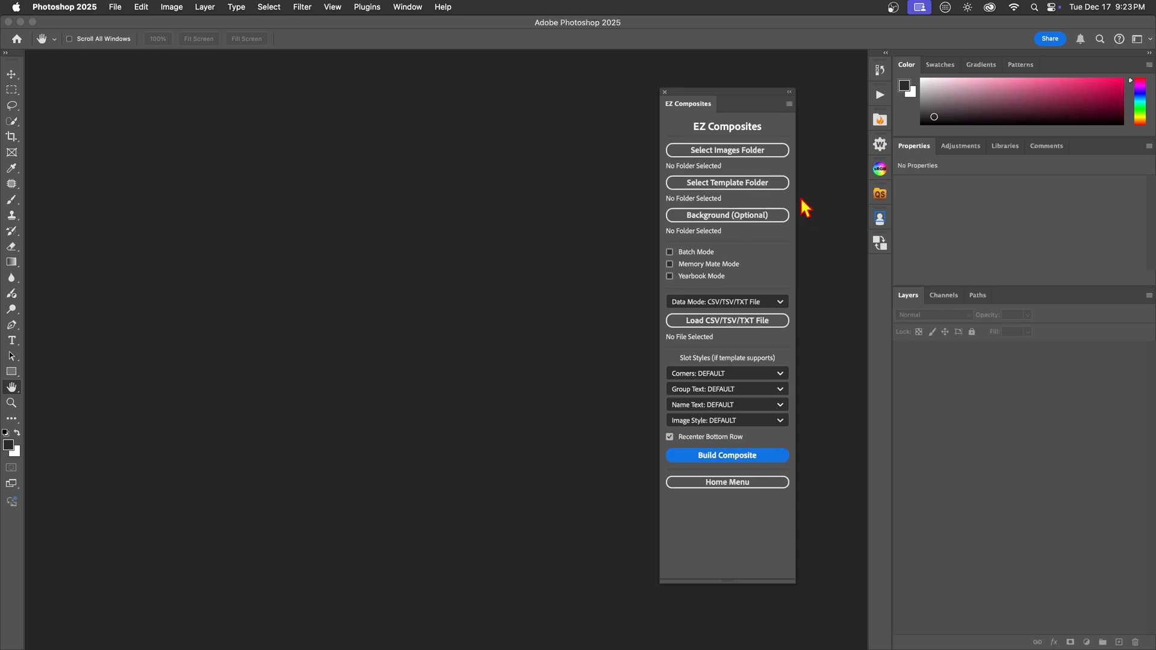
pyautogui.moveTo(767, 93); pyautogui.dragTo(795, 73)
pyautogui.click(787, 131)
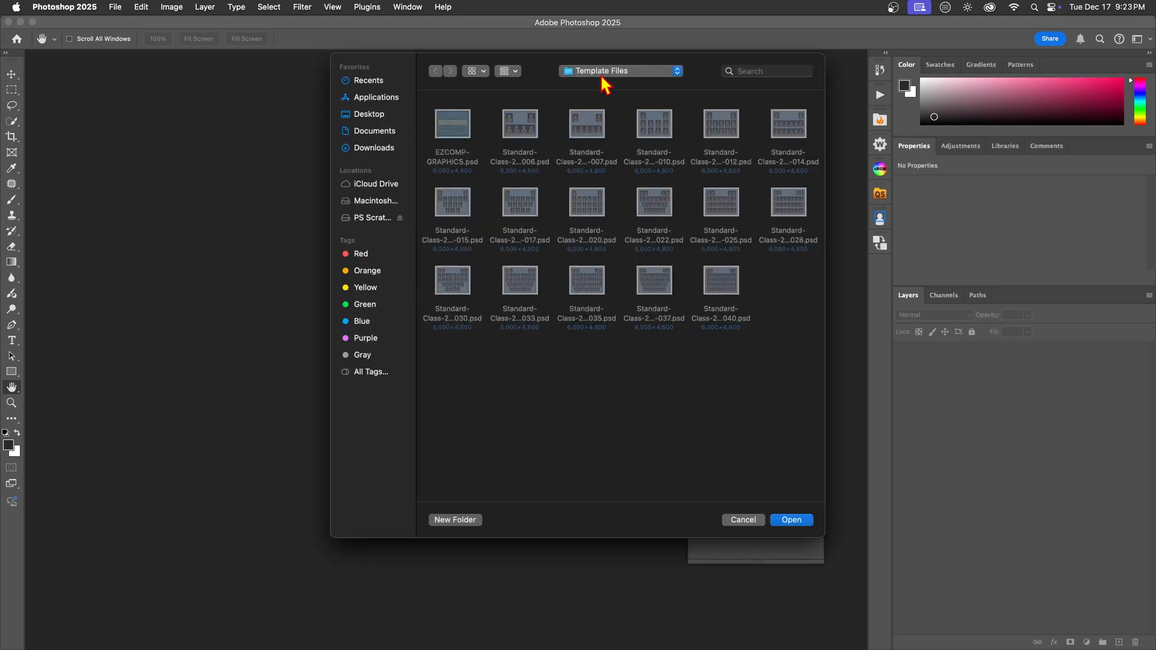
pyautogui.click(376, 115)
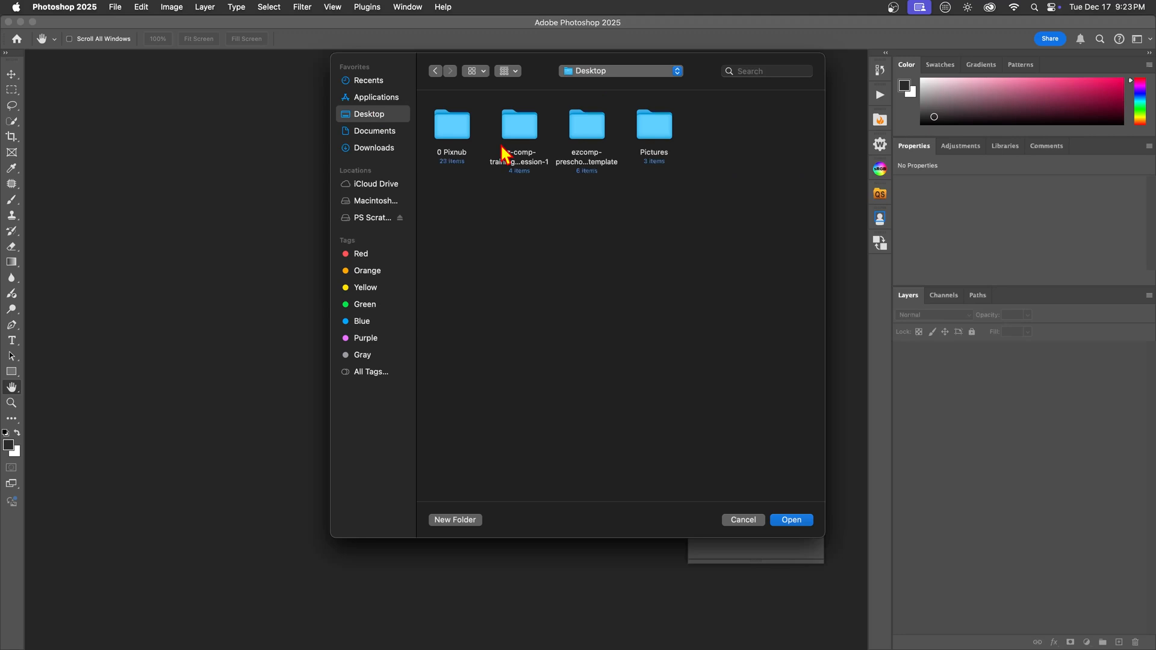
pyautogui.click(521, 144)
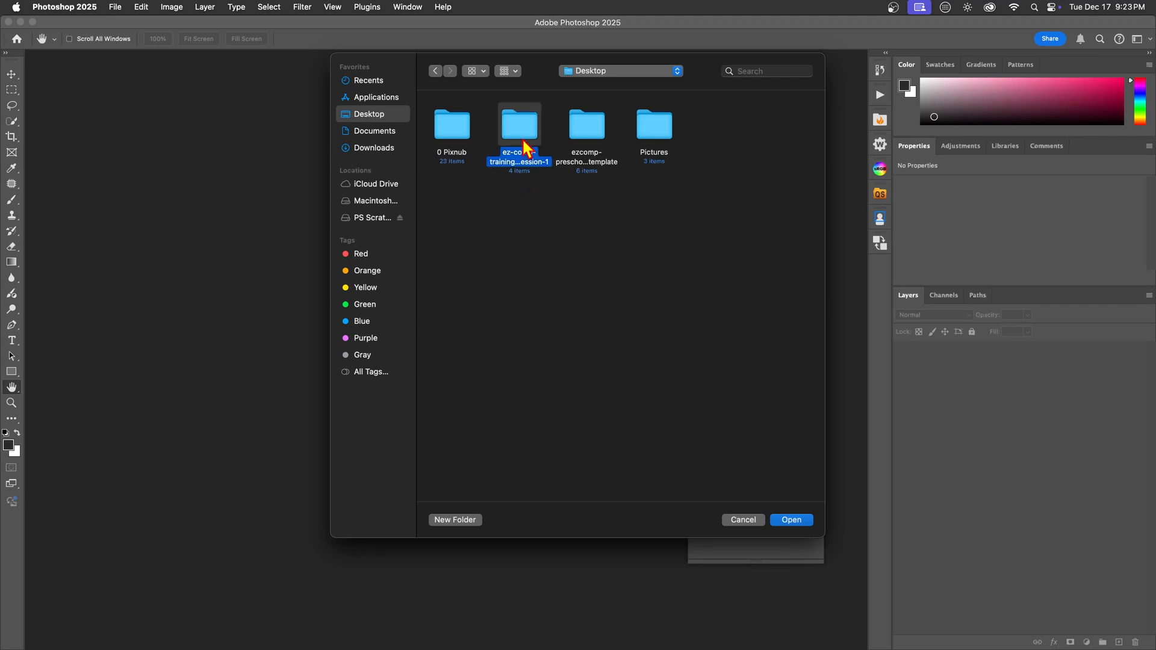
pyautogui.doubleClick(523, 129)
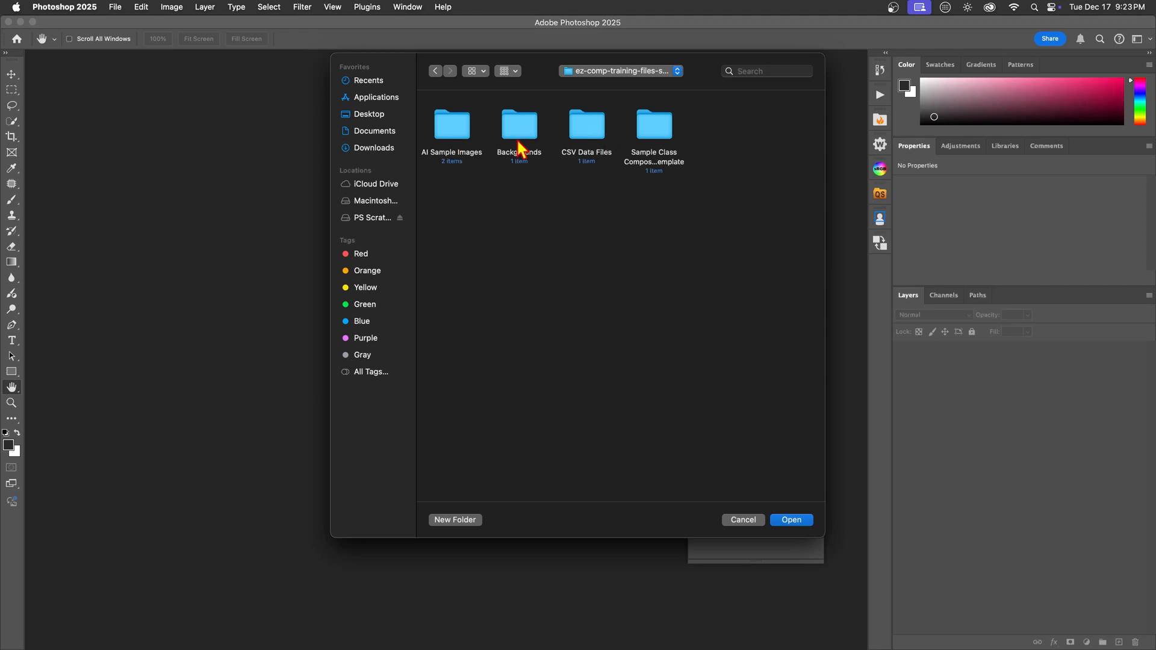
pyautogui.doubleClick(456, 143)
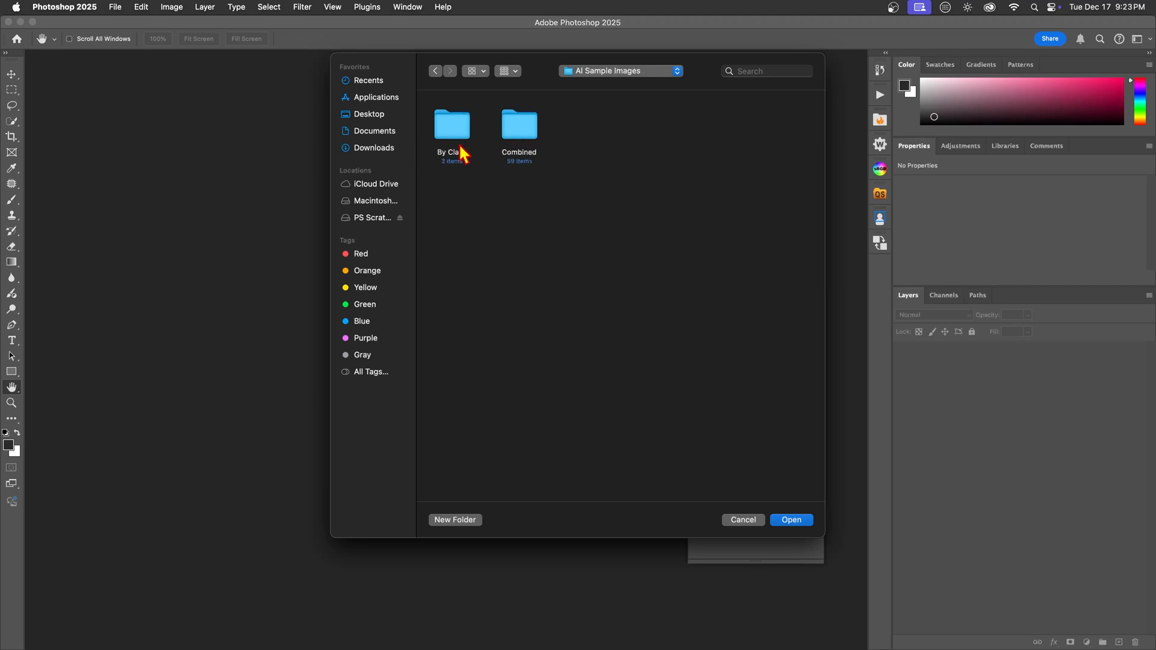
pyautogui.click(527, 140)
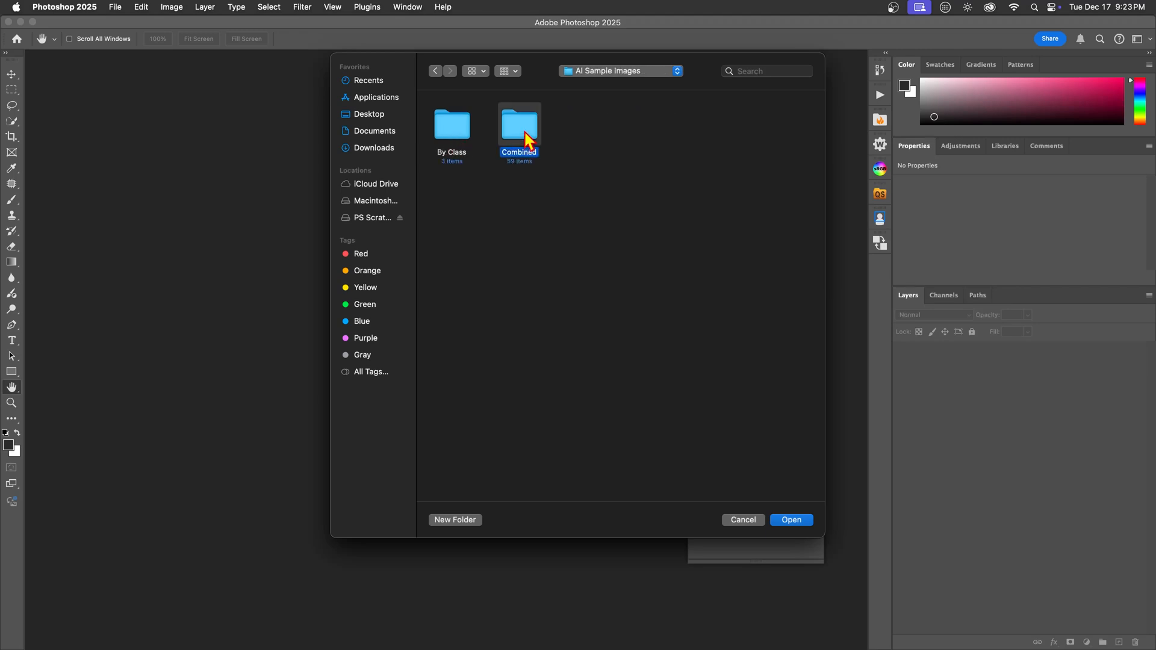
pyautogui.click(444, 134)
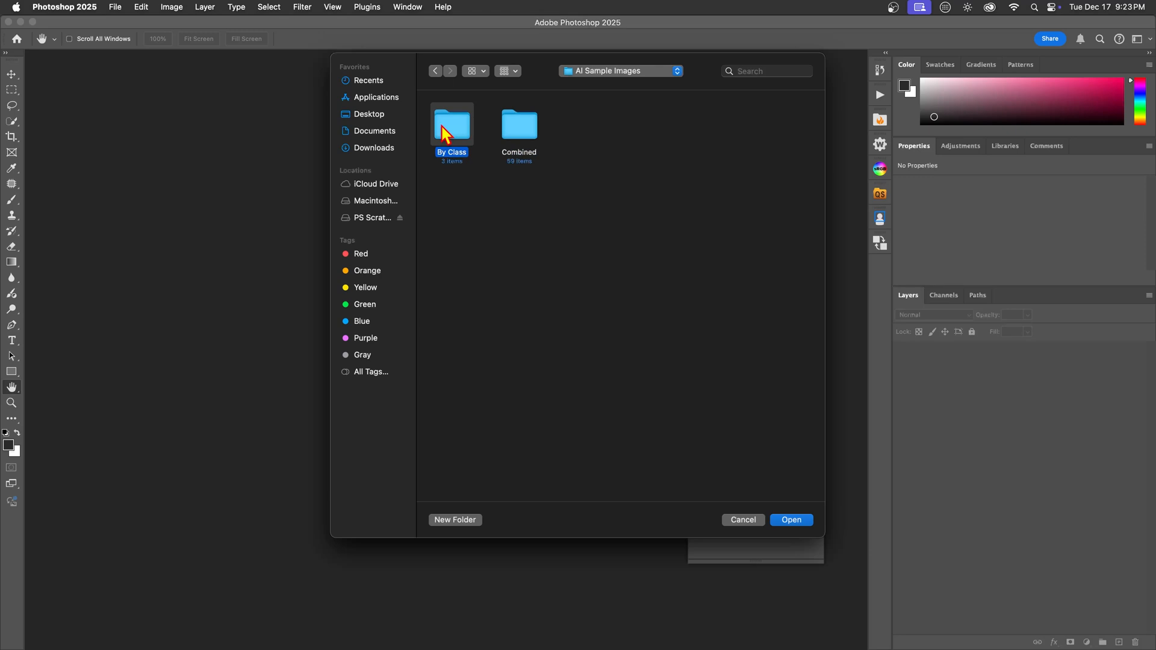
pyautogui.doubleClick(444, 133)
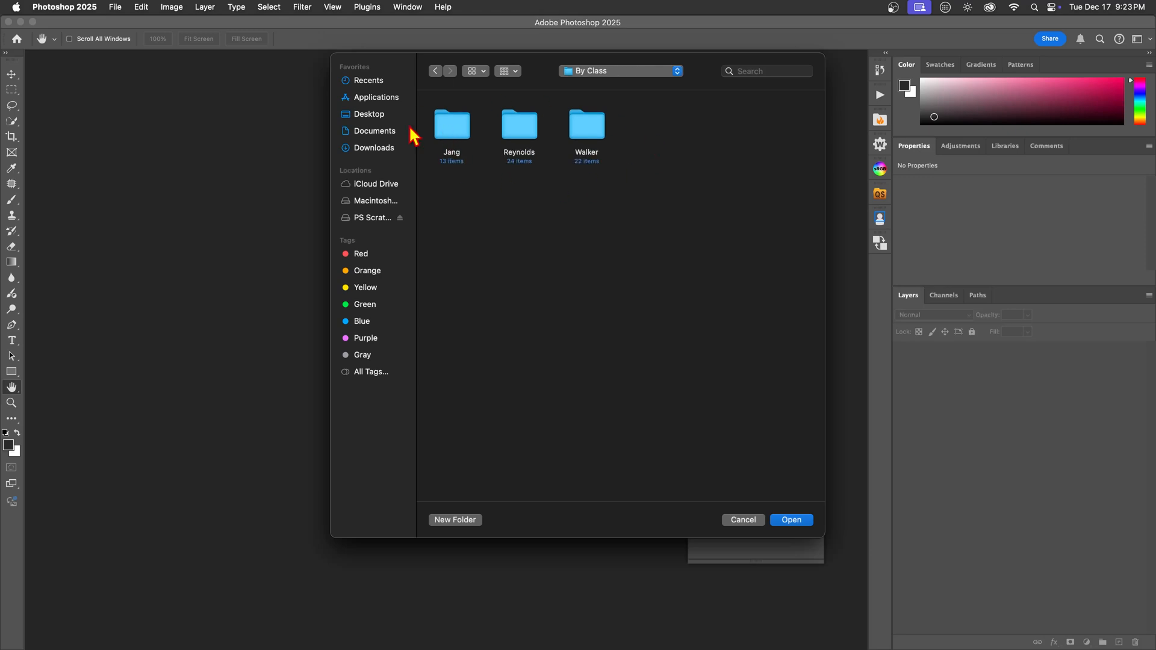
pyautogui.doubleClick(451, 127)
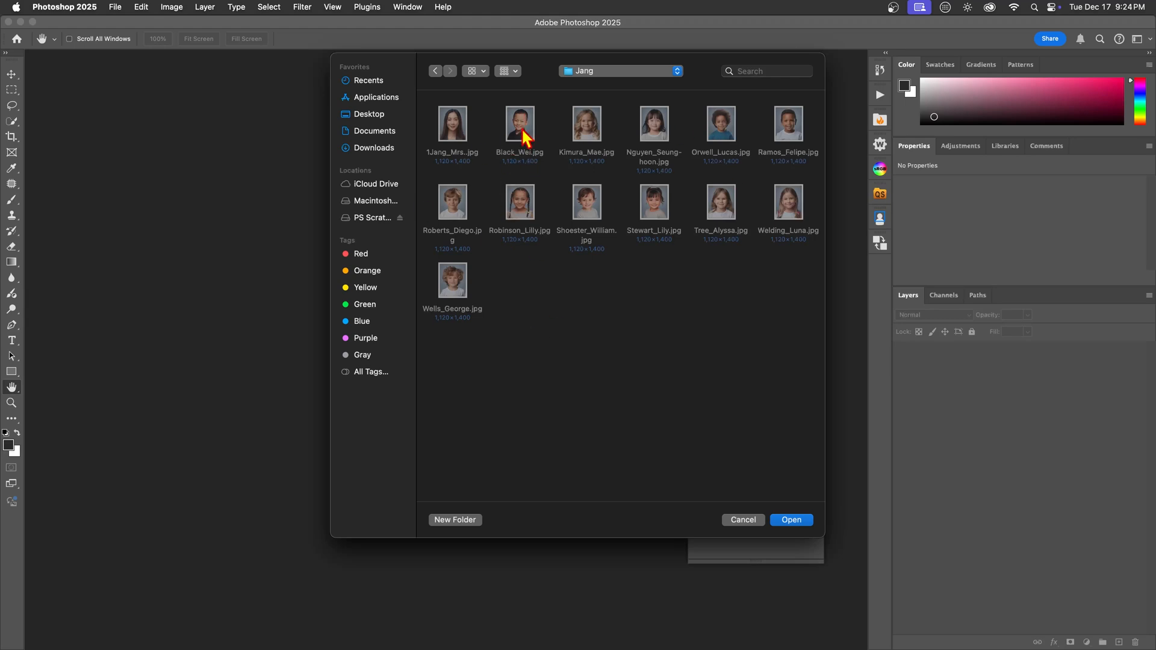
pyautogui.click(803, 522)
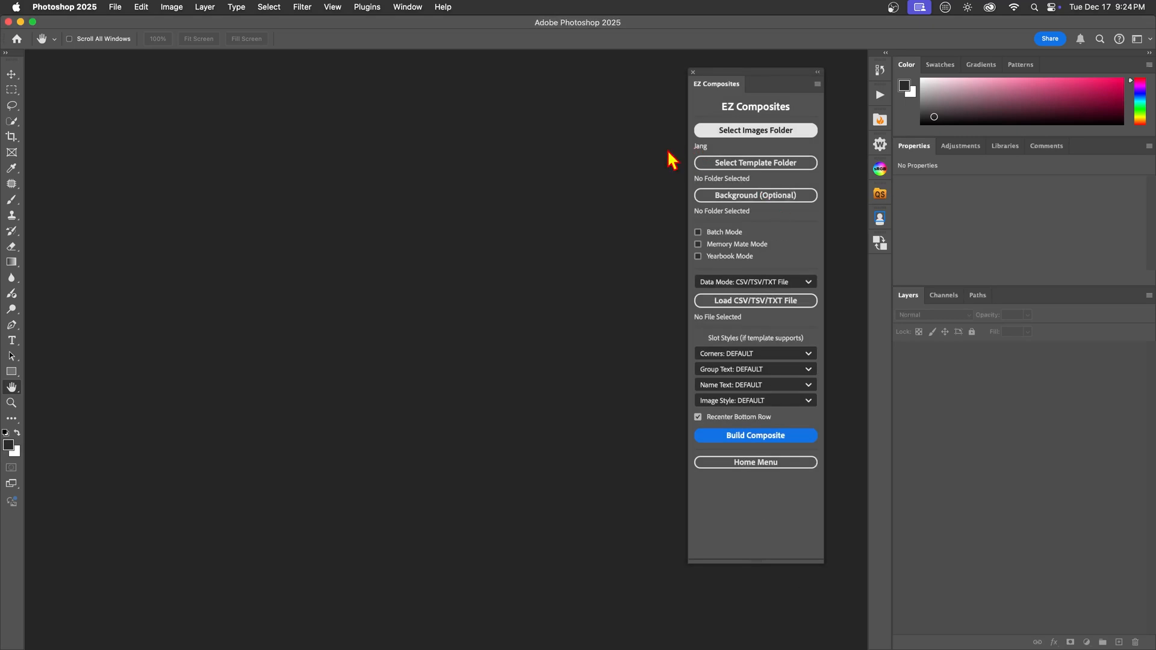
# Set the template folder to Template Files, inside the Standard Class template of the ez-comp-training-files-session-1 folder on the Desktop
pyautogui.click(790, 168)
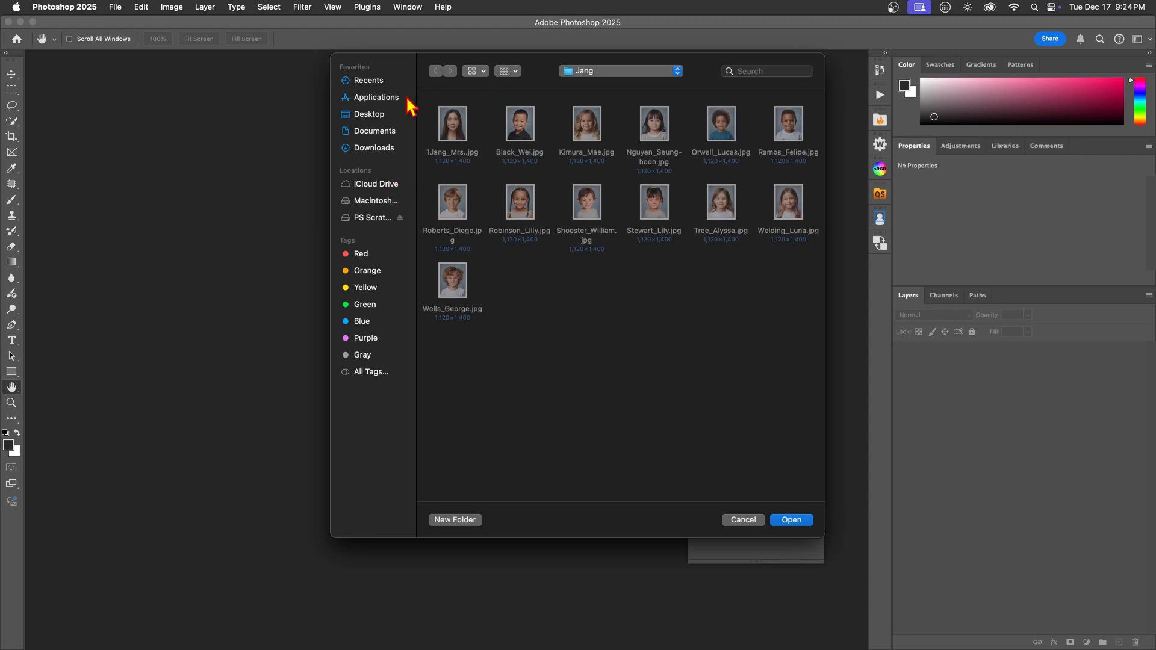
pyautogui.click(379, 115)
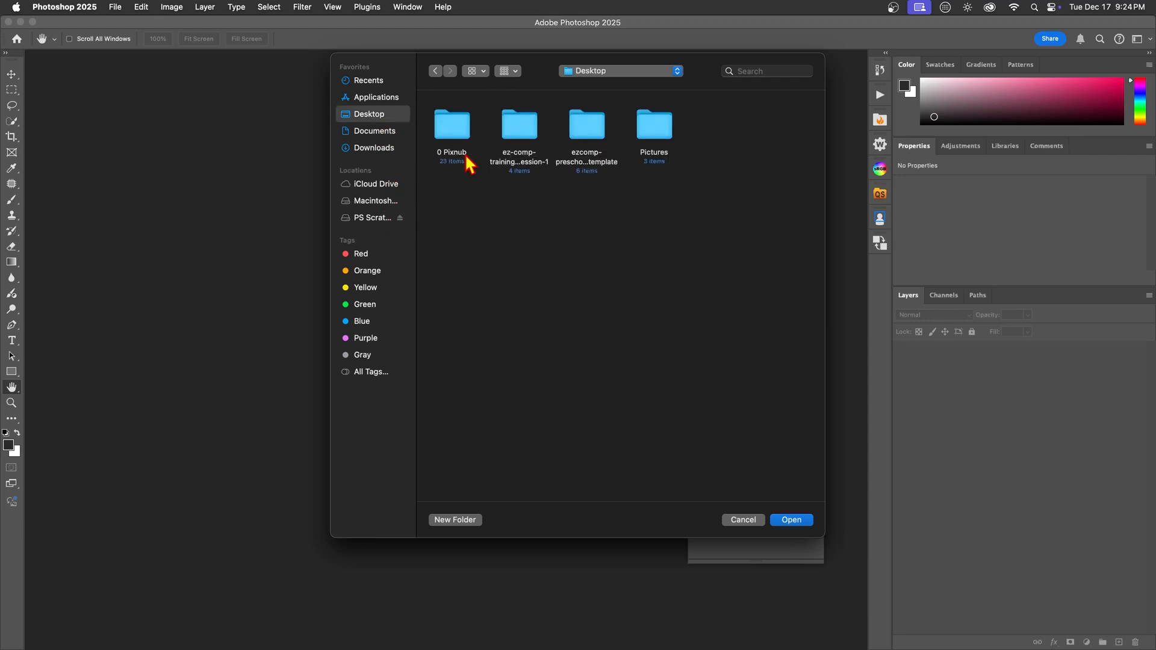
pyautogui.click(520, 129)
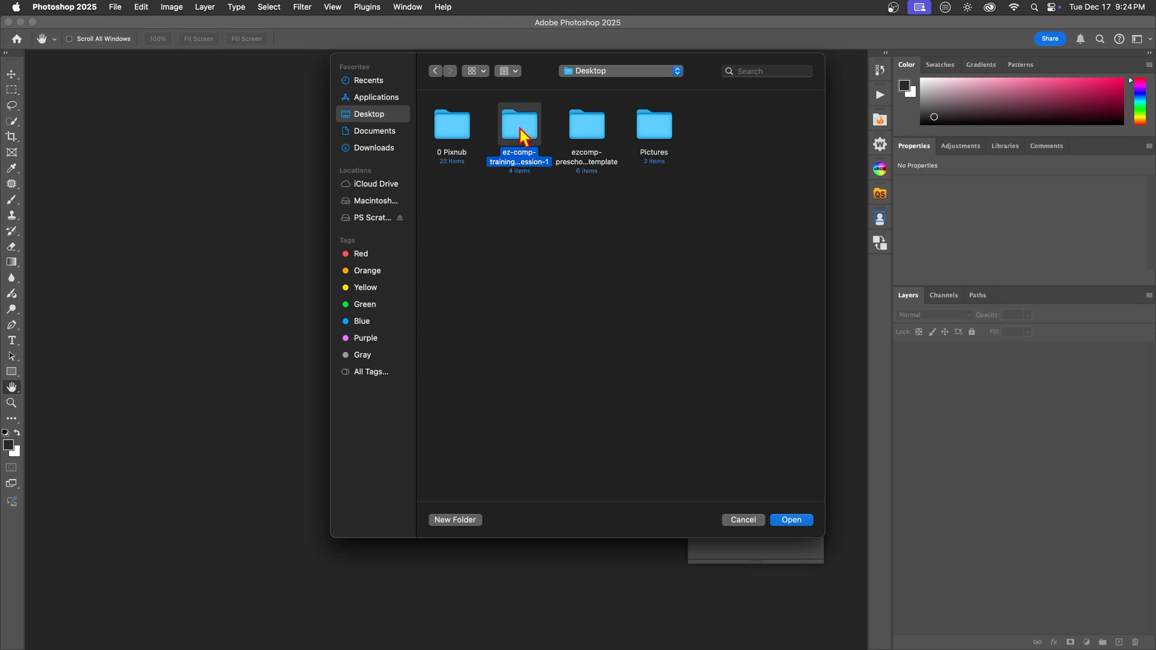
pyautogui.doubleClick(520, 129)
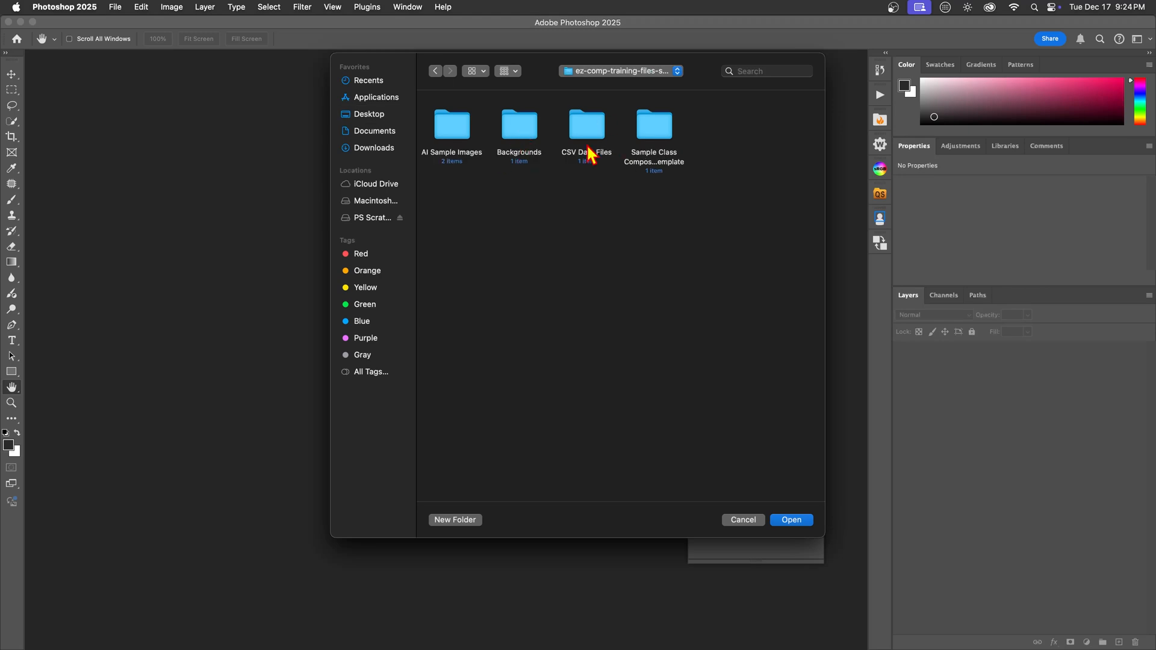
pyautogui.click(666, 136)
pyautogui.doubleClick(665, 136)
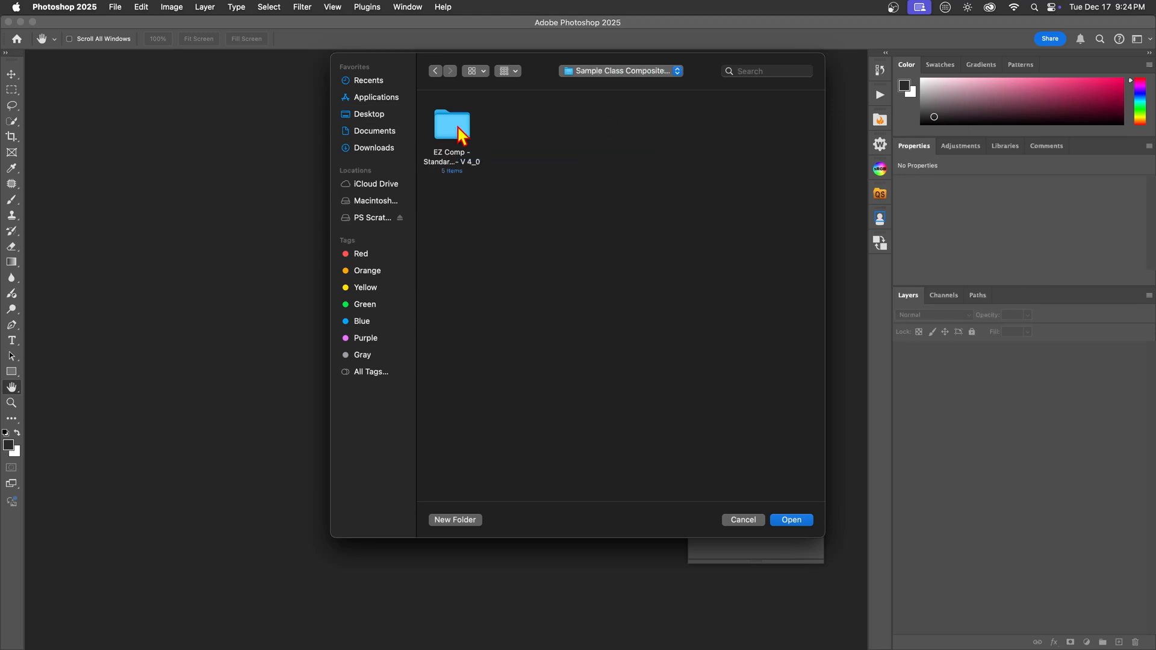
pyautogui.doubleClick(458, 128)
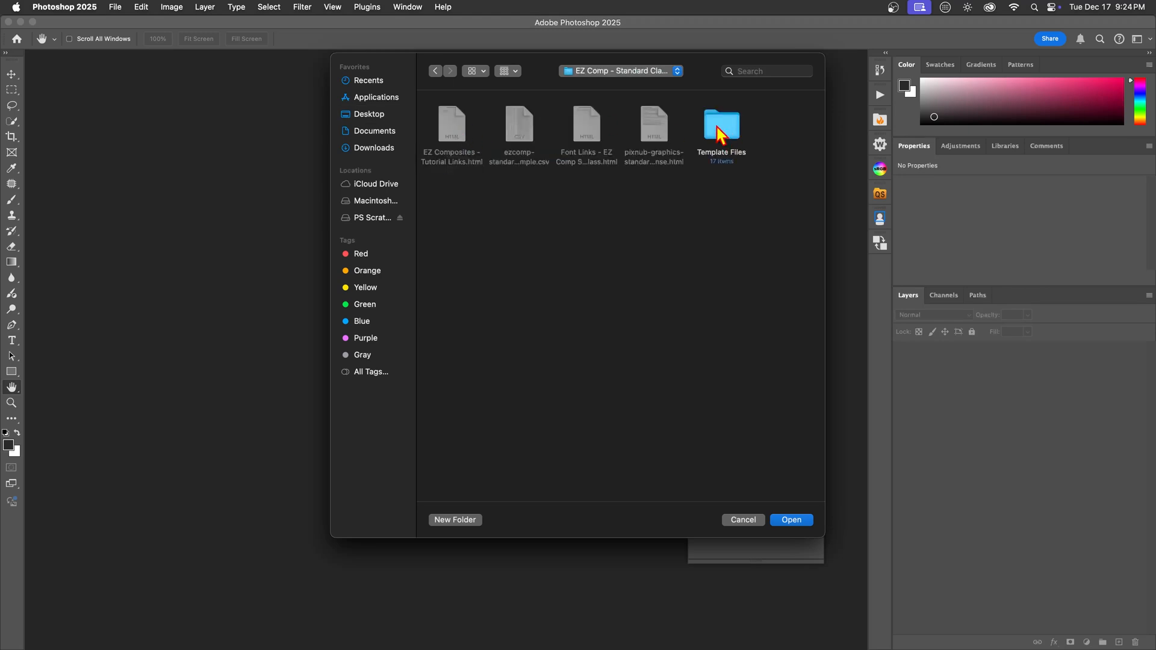
pyautogui.click(707, 158)
pyautogui.doubleClick(715, 132)
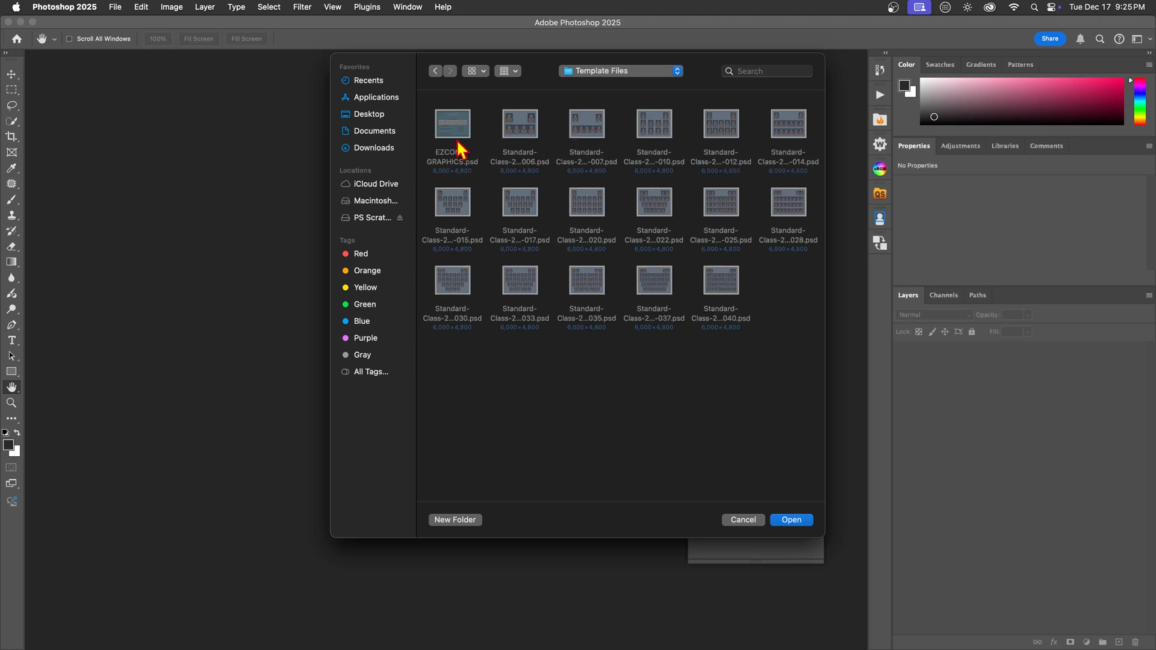
pyautogui.click(789, 522)
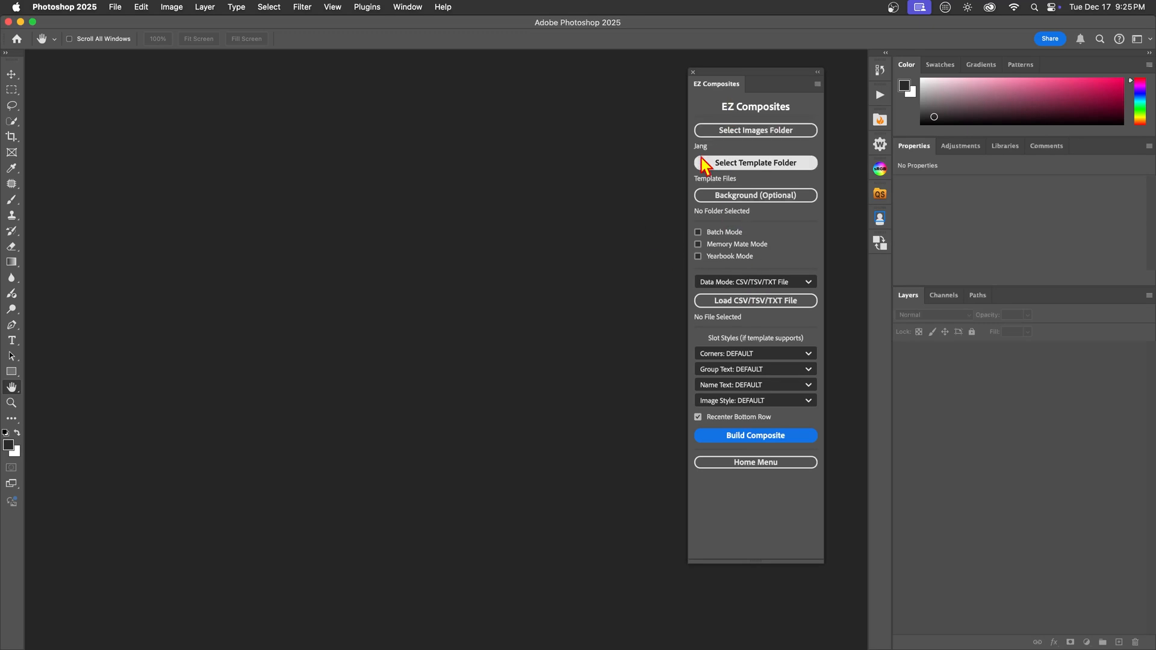
# Set the composite's data mode to Filenames
pyautogui.click(776, 286)
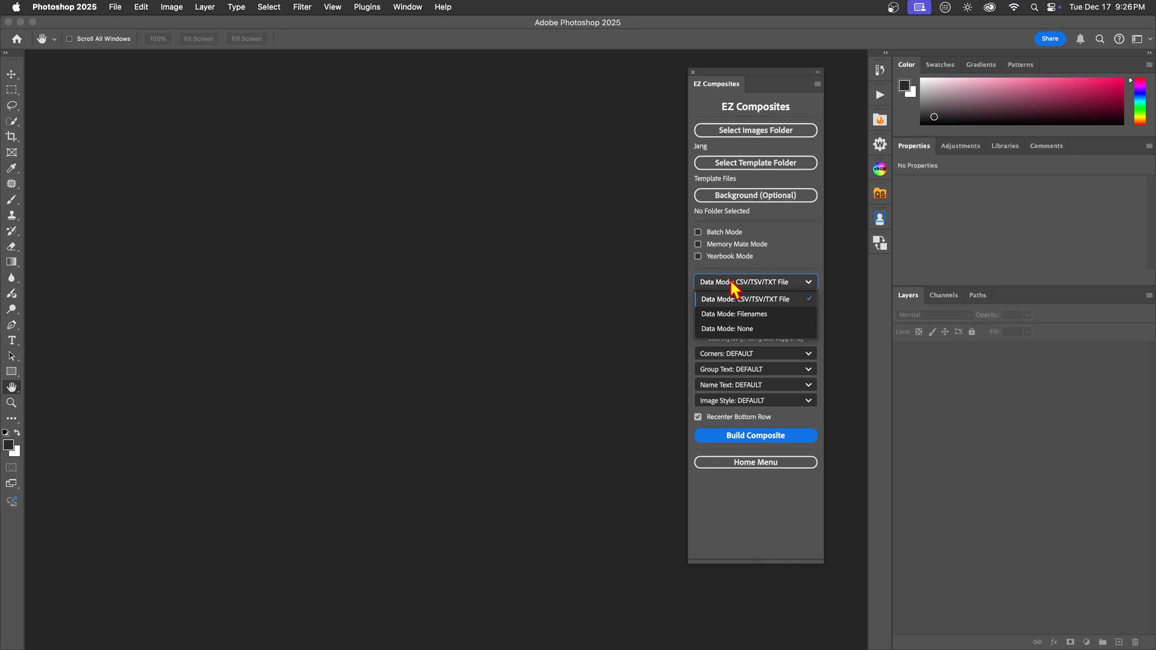
pyautogui.click(744, 313)
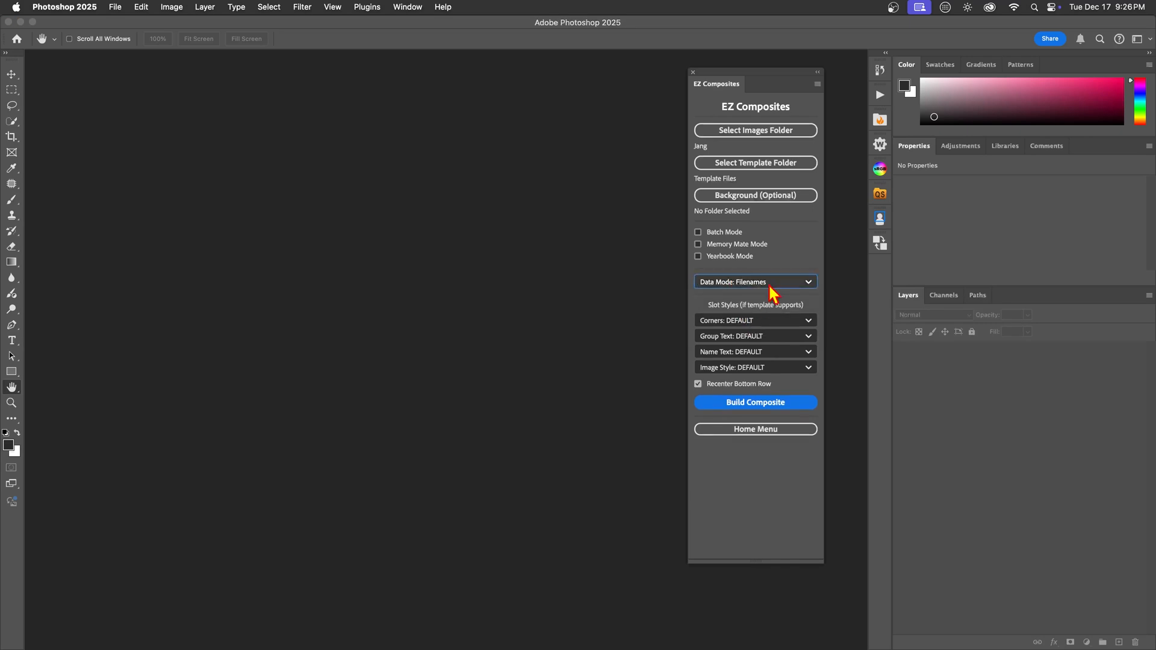
pyautogui.click(768, 283)
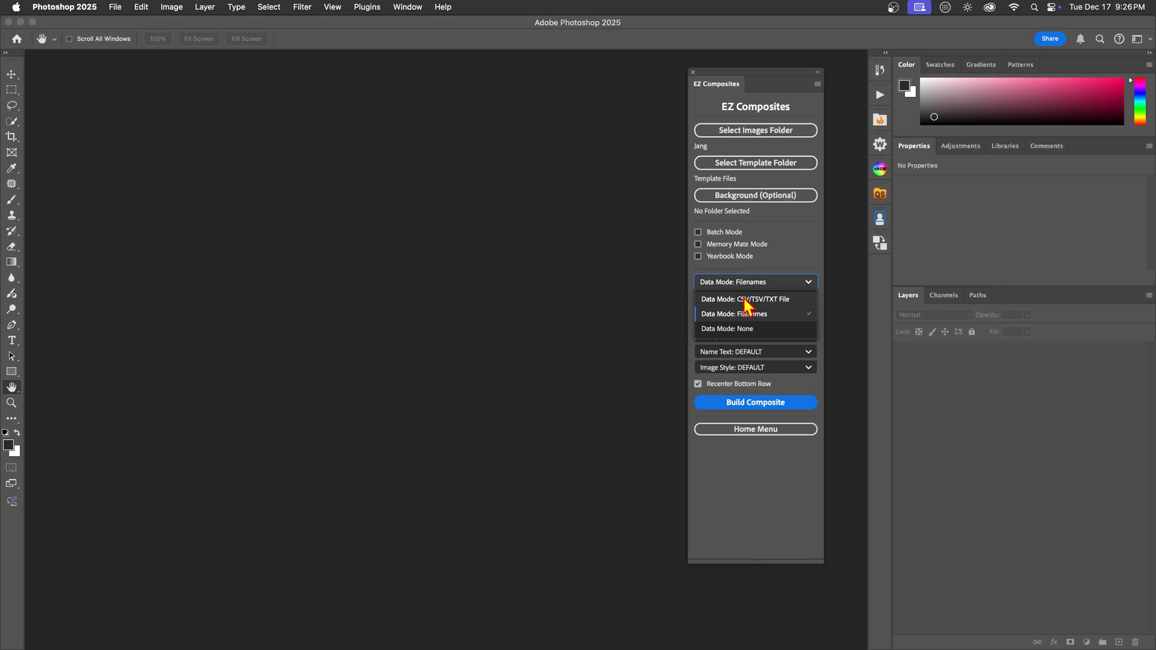
pyautogui.click(750, 316)
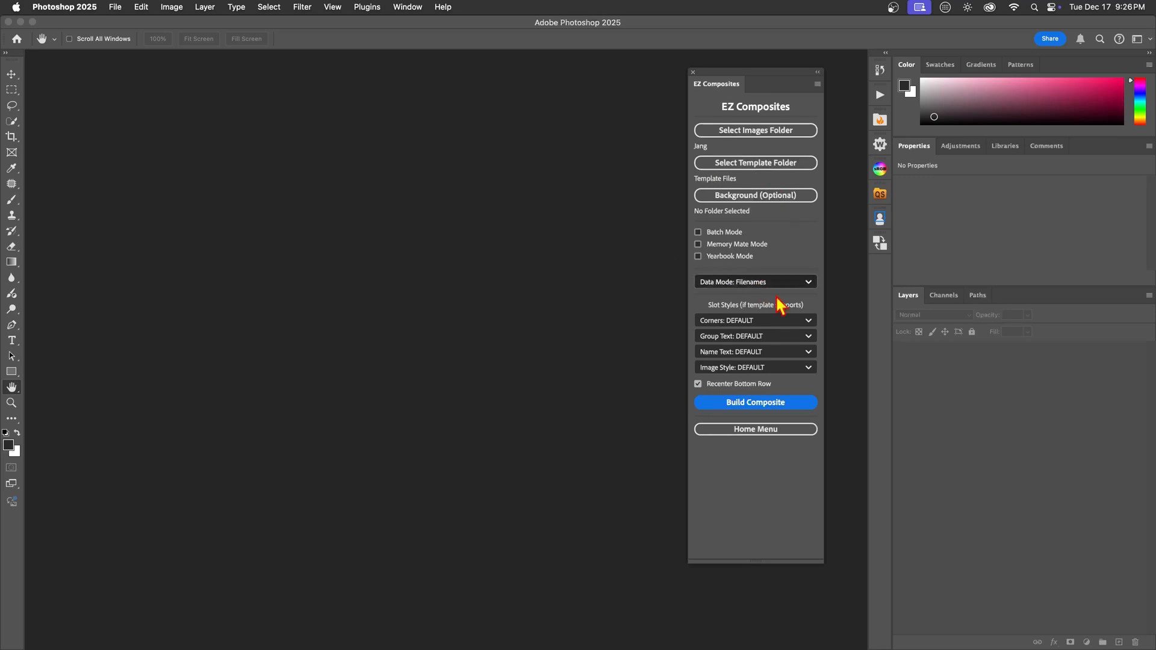
# Build the class composite, dismiss the completion message and move the EZ Composites panel off the portraits
pyautogui.click(763, 404)
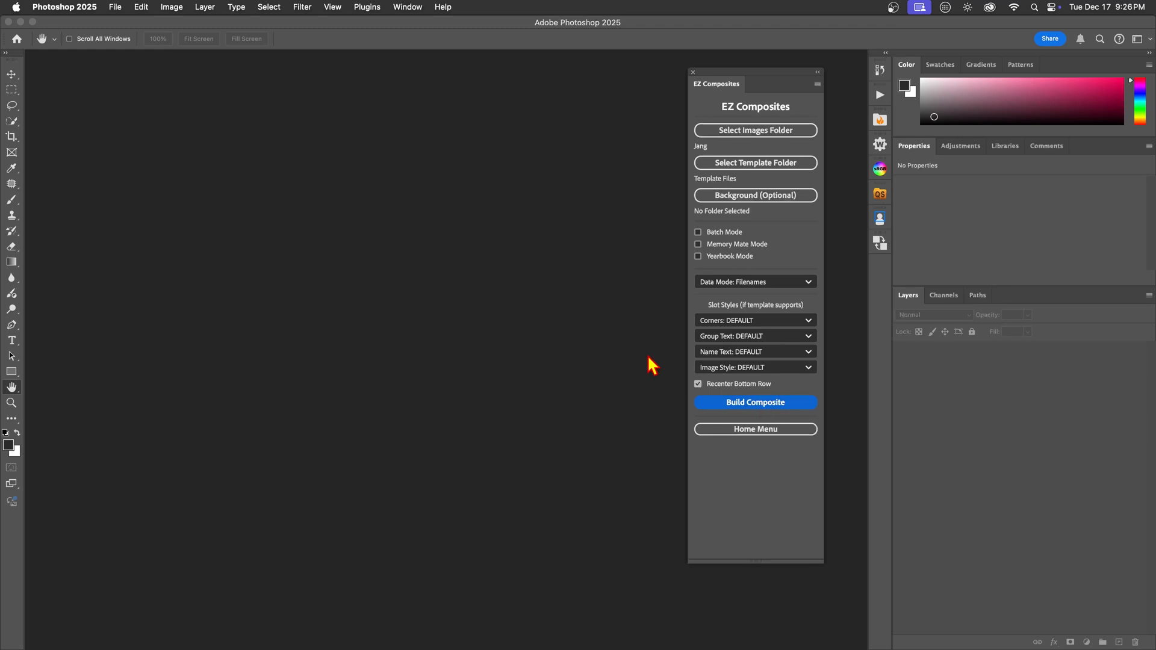
pyautogui.click(730, 404)
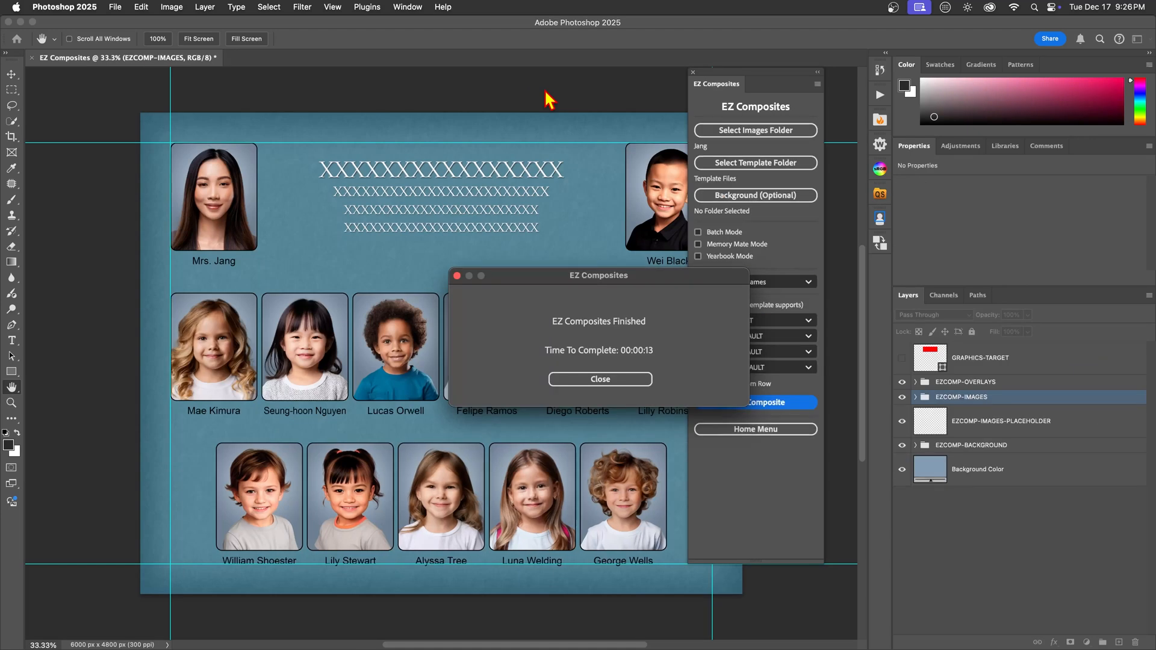
pyautogui.click(575, 379)
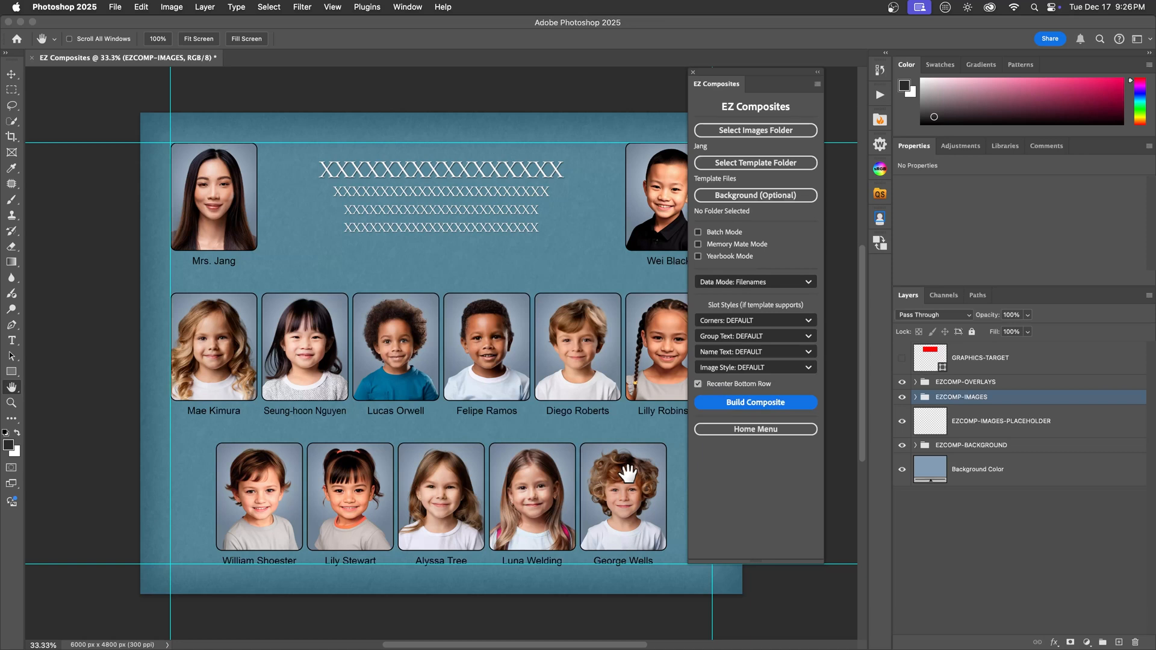
pyautogui.moveTo(768, 70); pyautogui.dragTo(793, 99)
# Check the Mac's memory in the system information, close it and nudge the EZ Composites panel further aside
pyautogui.click(17, 7)
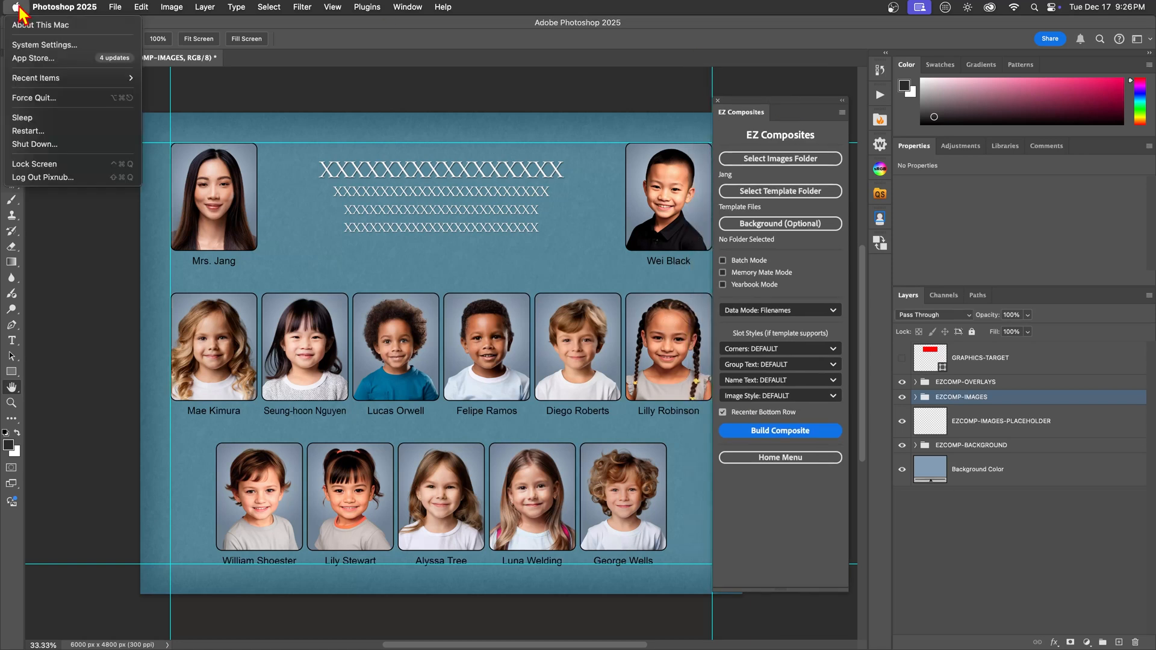
pyautogui.click(30, 24)
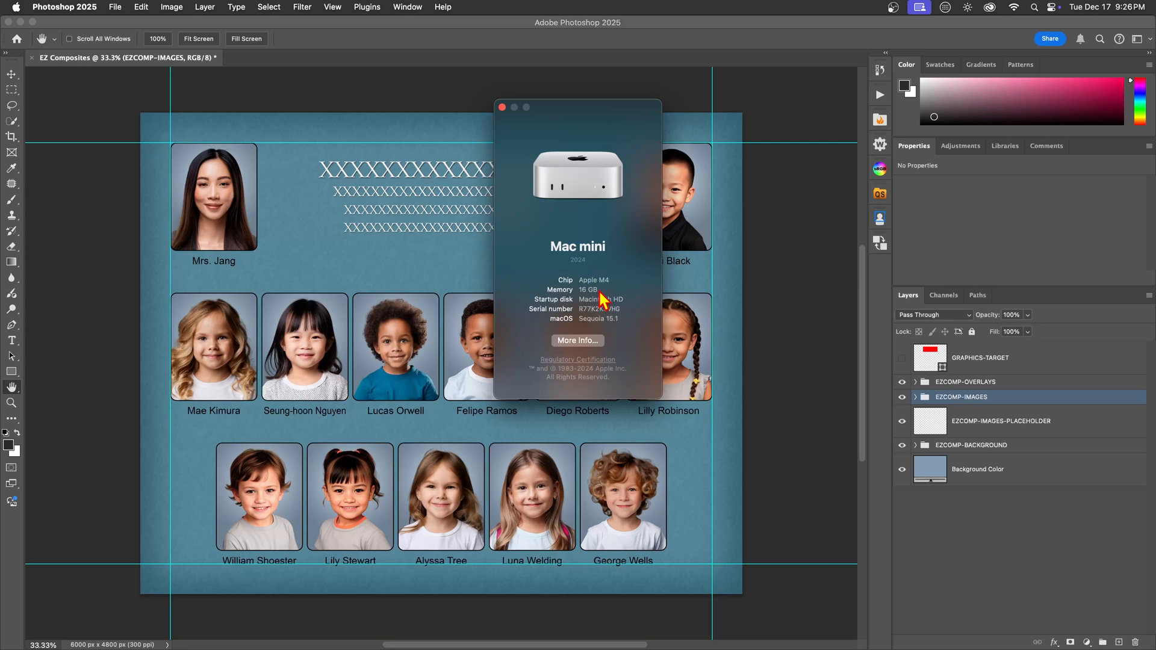
pyautogui.moveTo(577, 290); pyautogui.dragTo(610, 295)
pyautogui.moveTo(559, 102); pyautogui.dragTo(644, 105)
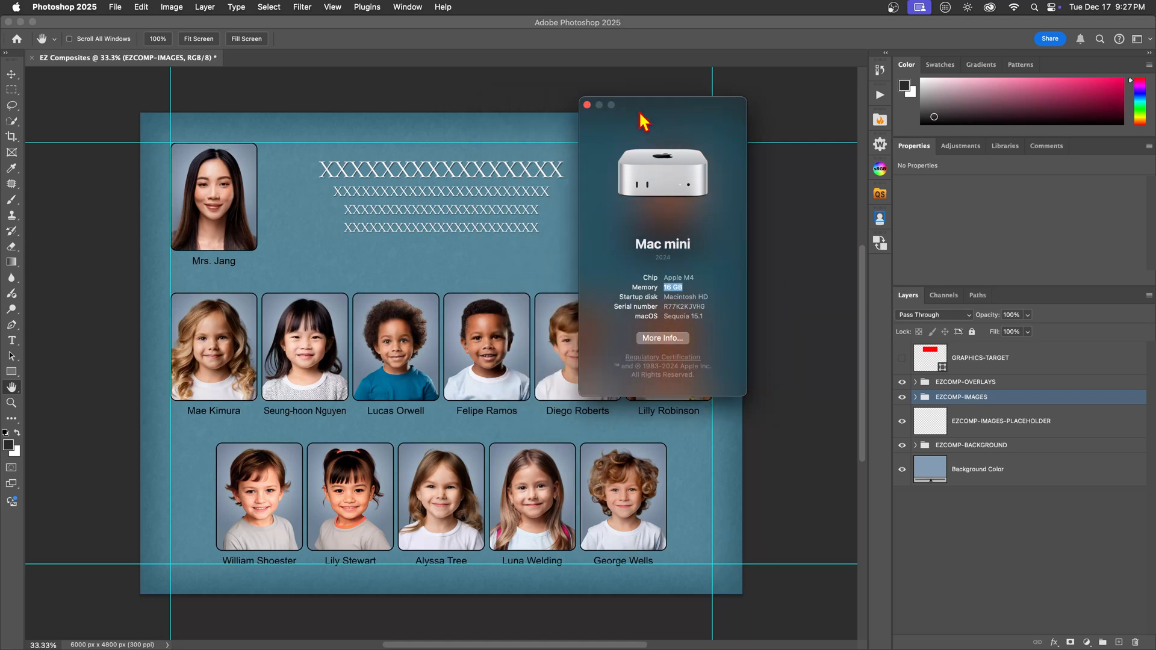
pyautogui.click(586, 106)
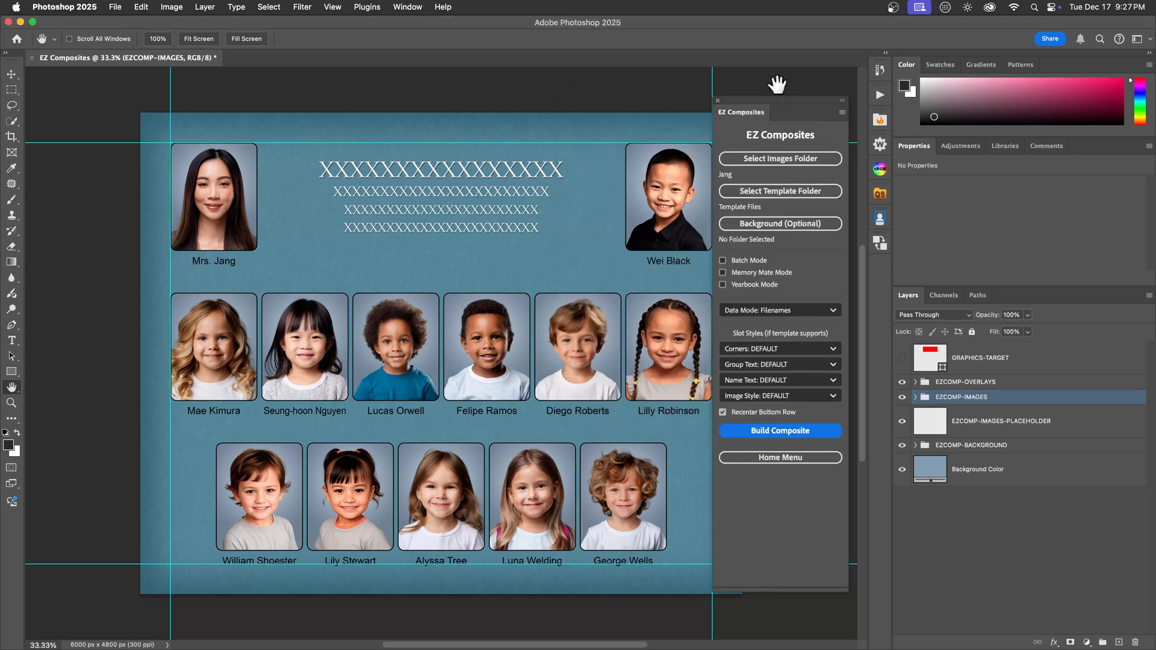
pyautogui.moveTo(785, 108); pyautogui.dragTo(787, 101)
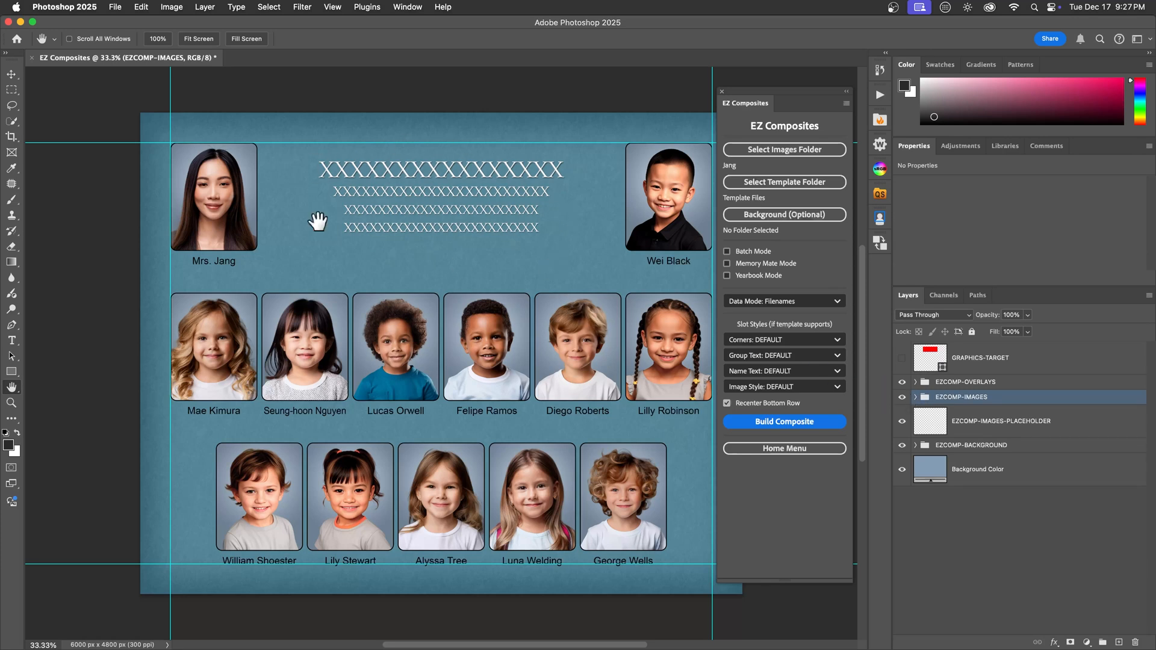
# Try replacing the SCHOOLNAME-RM placeholder in the overlays' TEXT group with "gdsg dsg dsg sdgsd g", discard the edit and collapse the groups
pyautogui.click(915, 381)
pyautogui.click(932, 397)
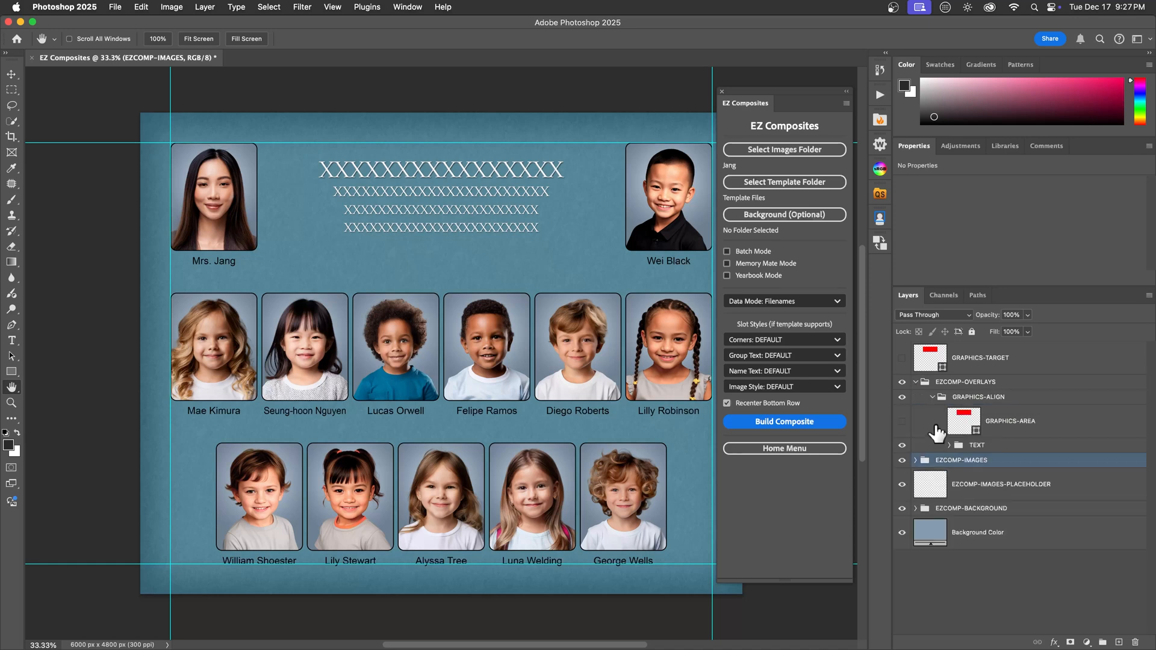
pyautogui.click(958, 447)
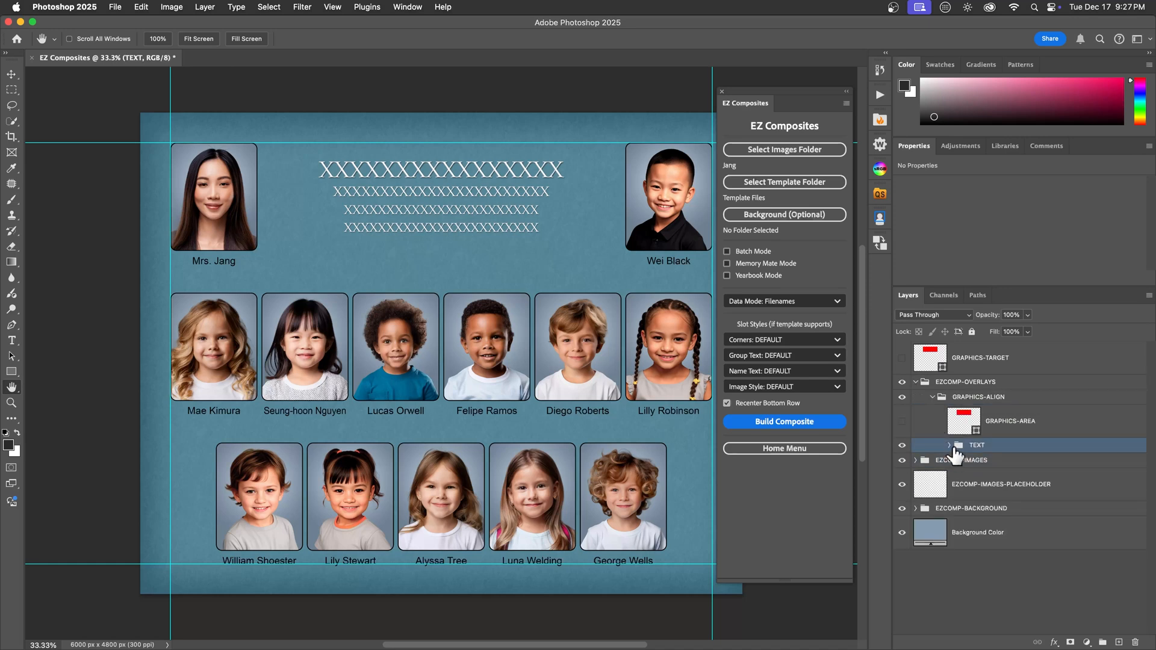
pyautogui.click(949, 445)
pyautogui.doubleClick(981, 473)
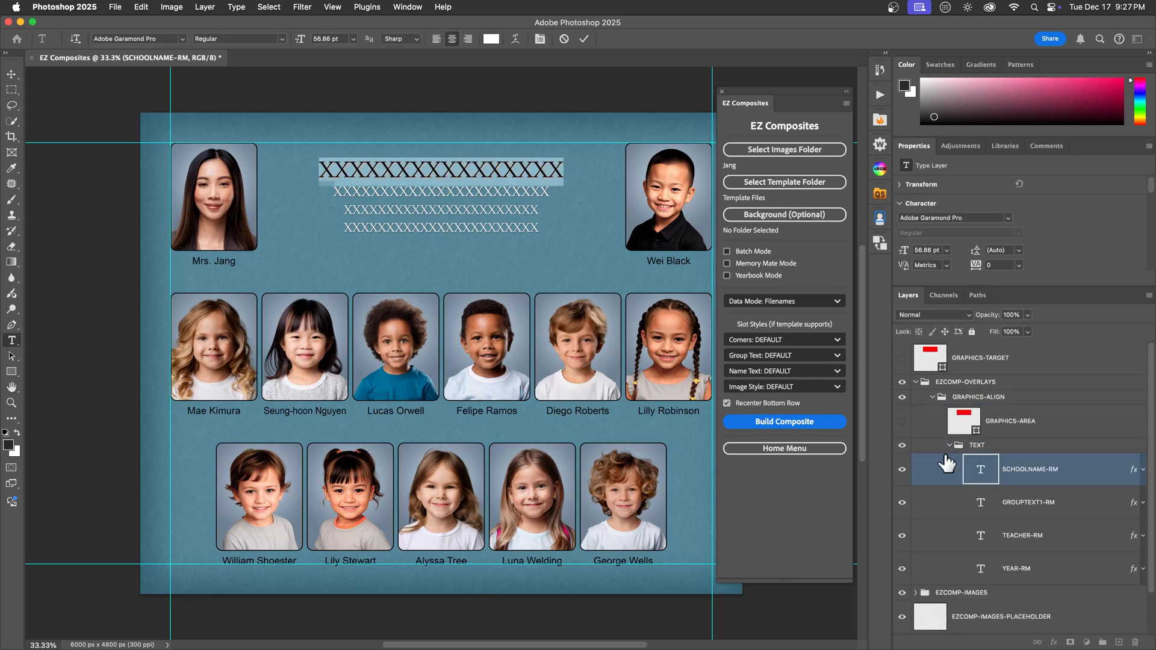
pyautogui.click(486, 169)
pyautogui.moveTo(324, 165); pyautogui.dragTo(606, 205)
pyautogui.write('gdsg dsg dsg sdgsd g')
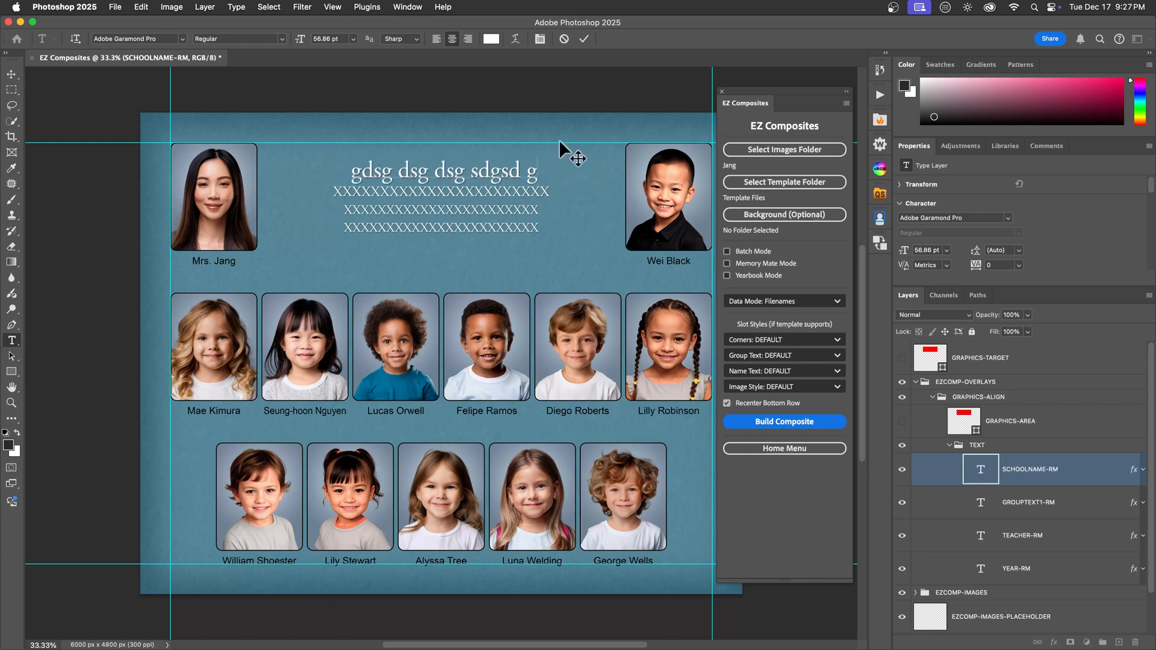
pyautogui.click(565, 39)
pyautogui.press('h')
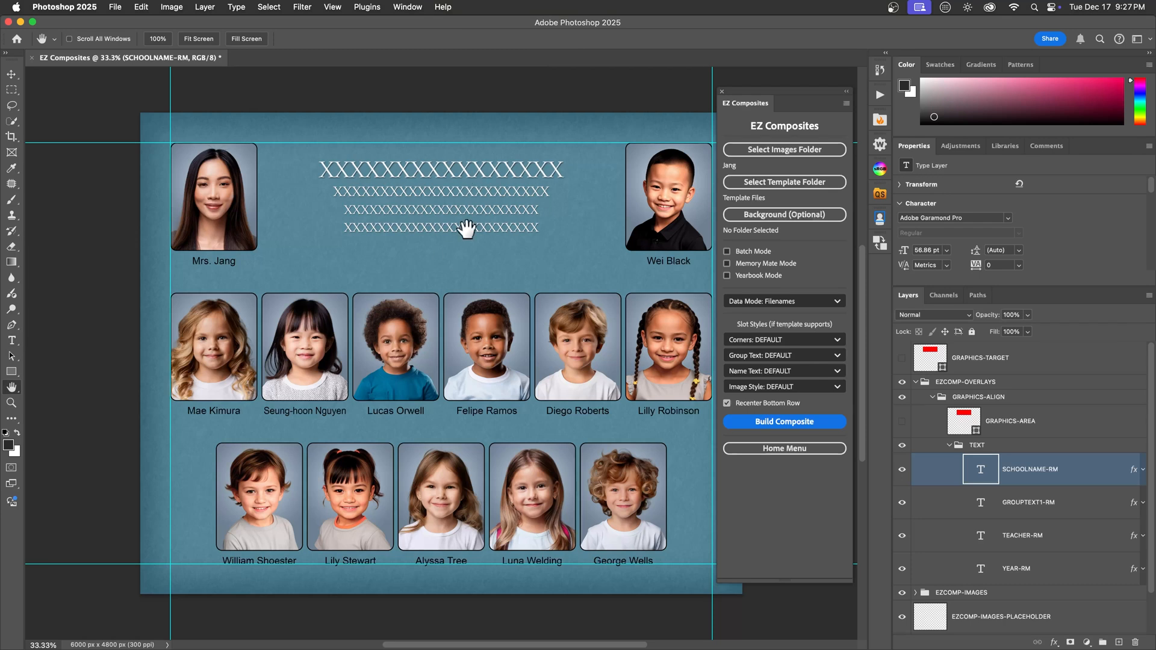
pyautogui.click(931, 401)
pyautogui.click(916, 381)
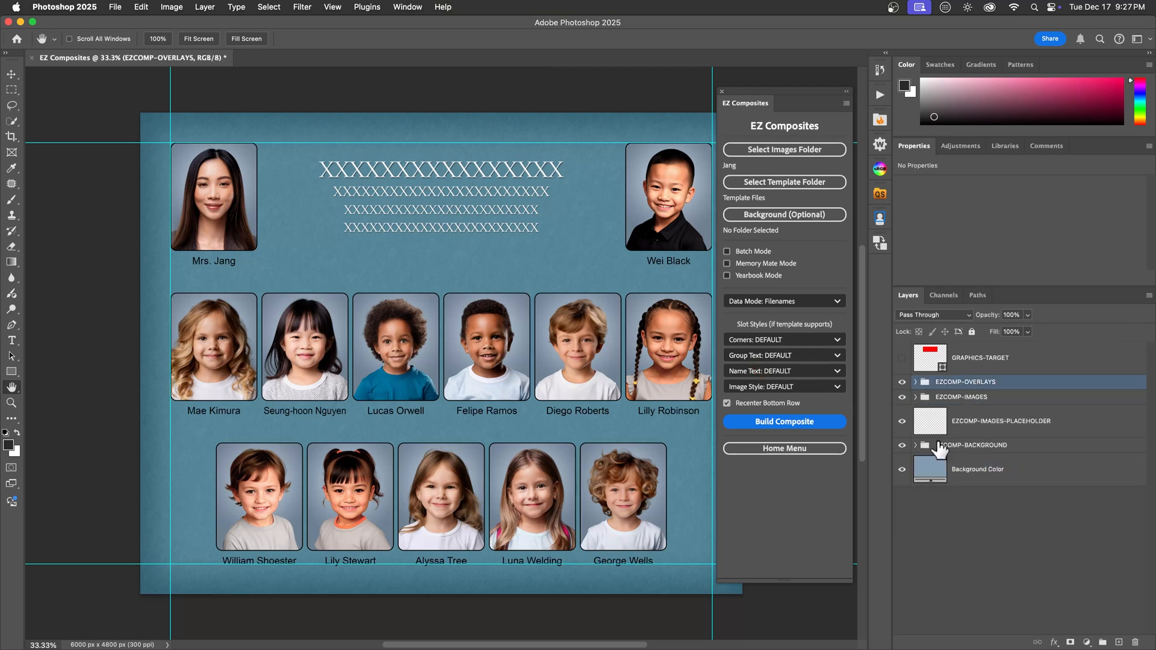
# Turn on the RED color layer in the EZCOMP-BACKGROUND group, then collapse the group
pyautogui.click(916, 445)
pyautogui.scroll(-5, 943, 487)
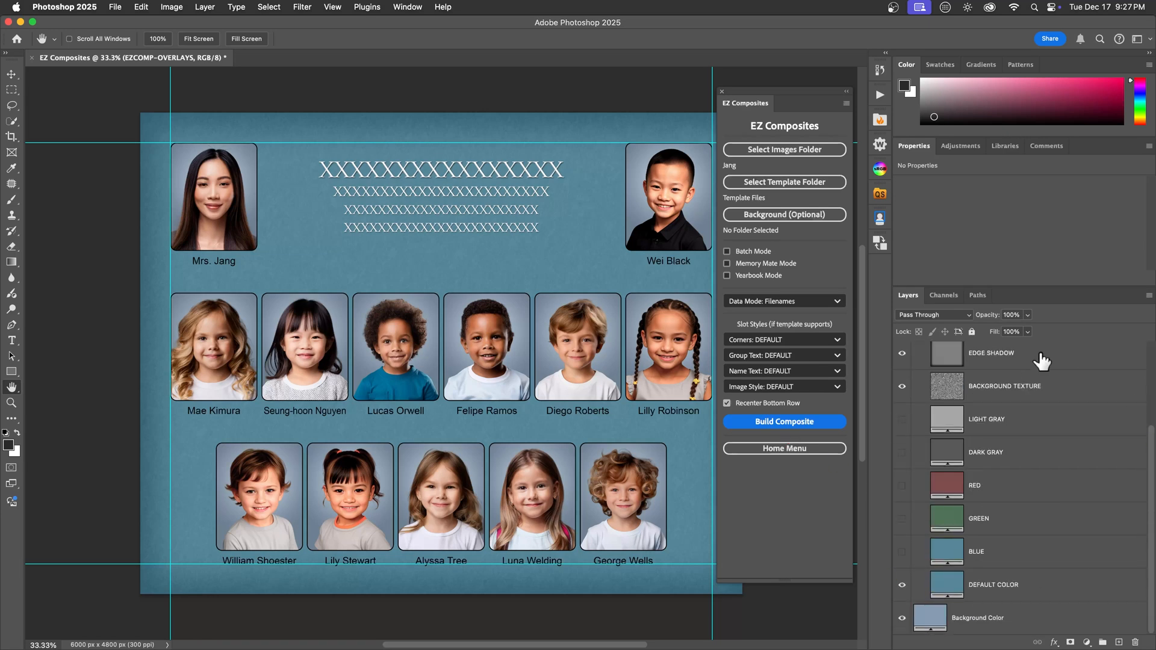
pyautogui.scroll(1, 985, 524)
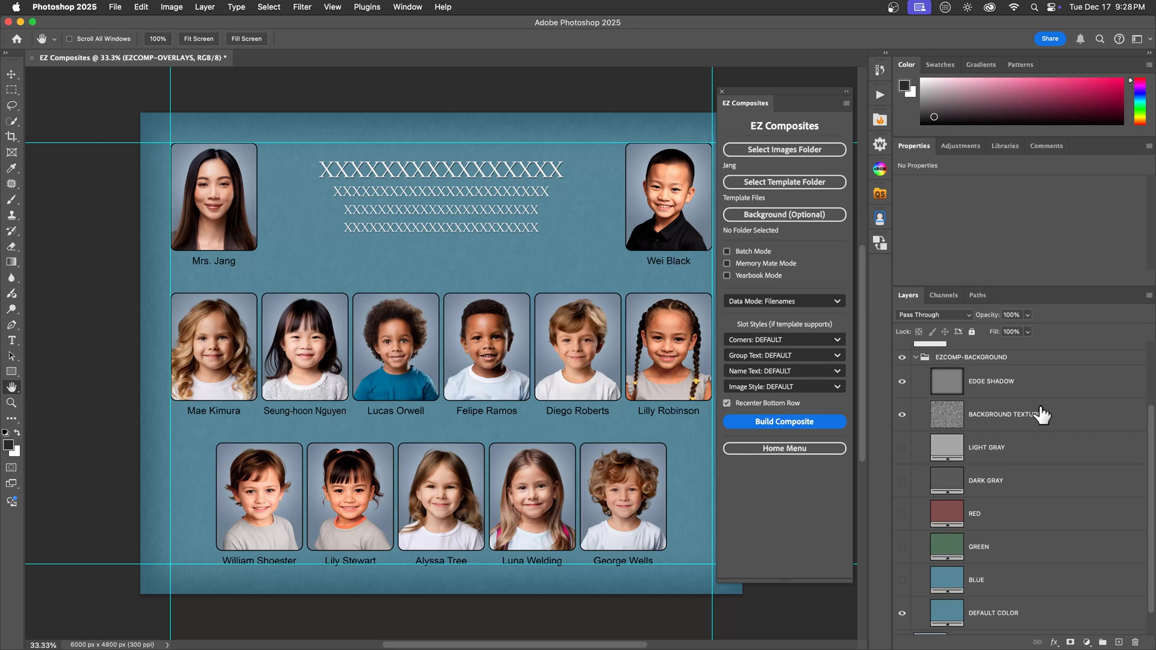
pyautogui.click(902, 514)
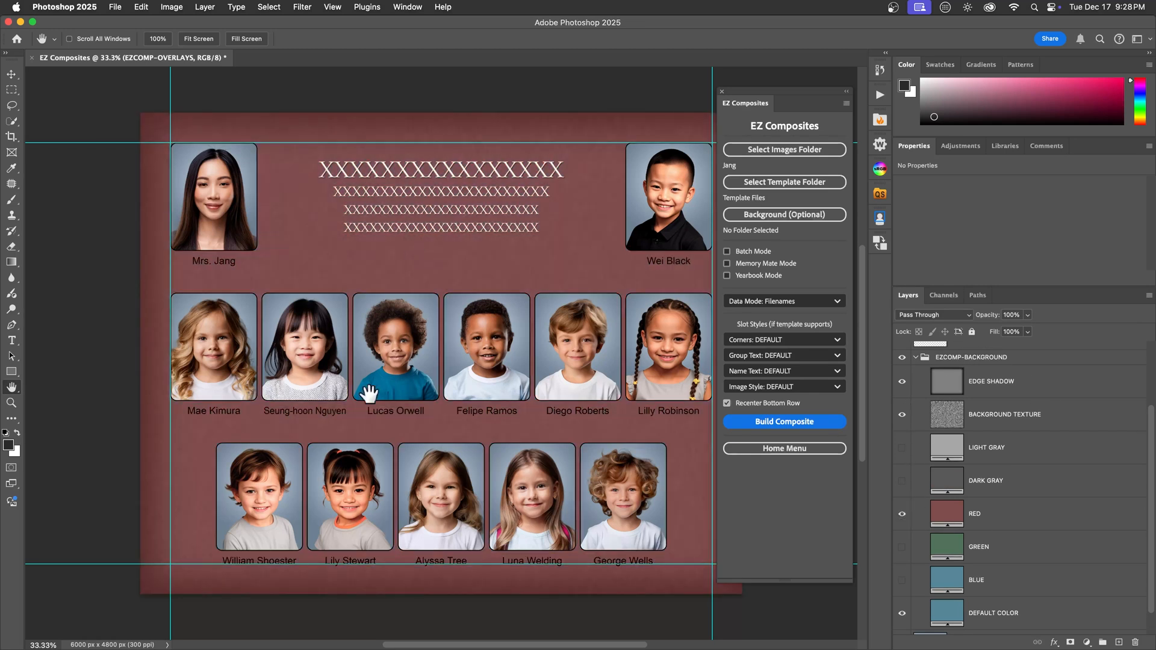
pyautogui.click(902, 414)
pyautogui.scroll(2, 928, 435)
pyautogui.click(916, 407)
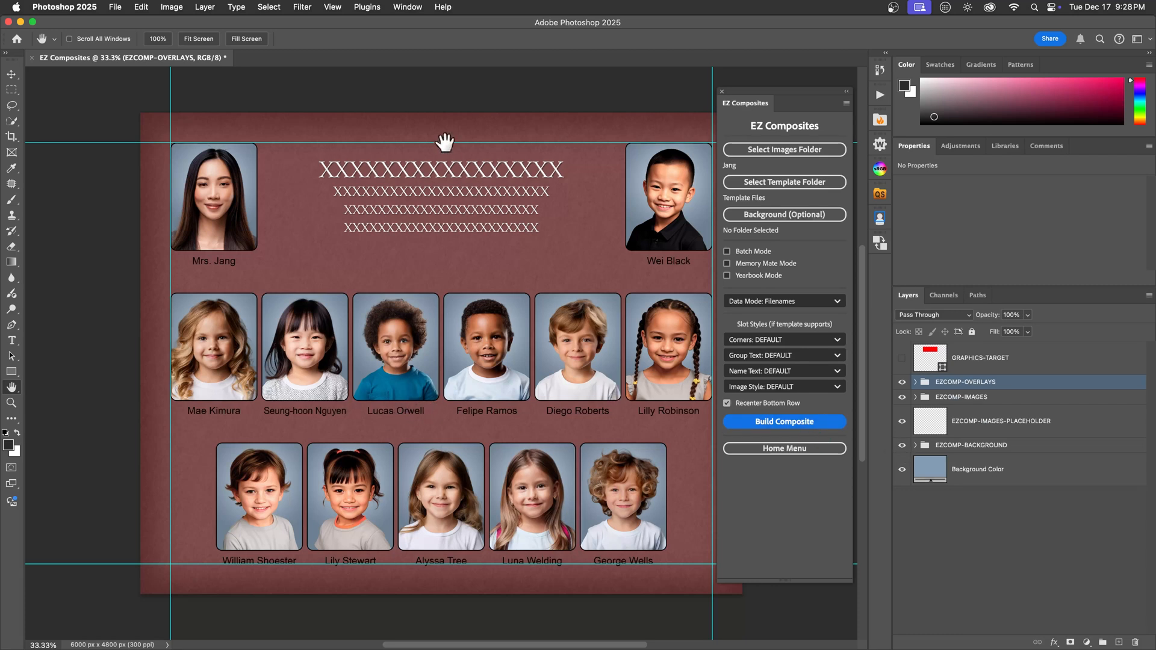
# Switch to Finder and open the ez-comp-training-files-session-1 folder on the Desktop
pyautogui.press('cmd+Tab')
pyautogui.press('super+Tab')
pyautogui.press('super+Tab')
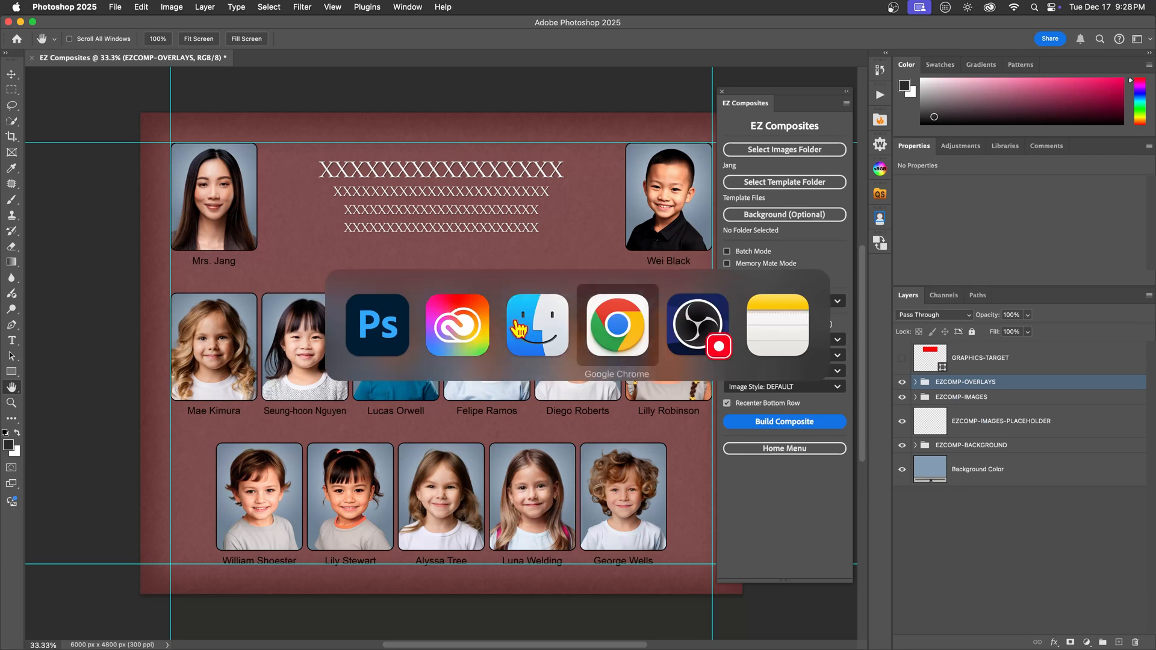
pyautogui.press('super+Tab')
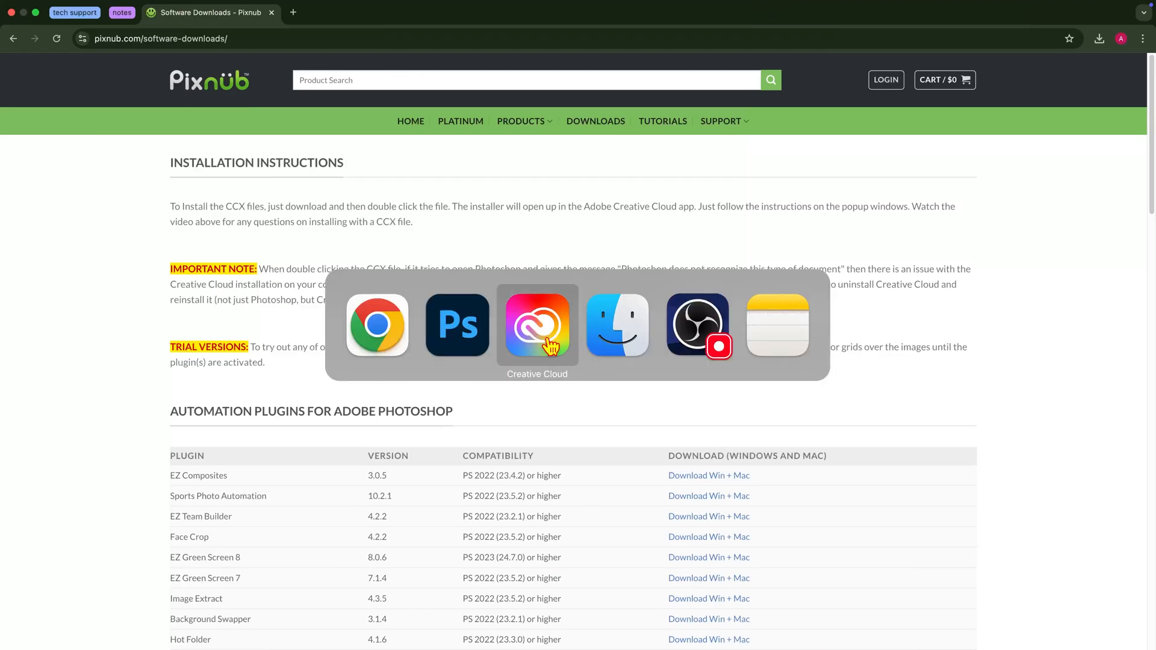
pyautogui.click(606, 335)
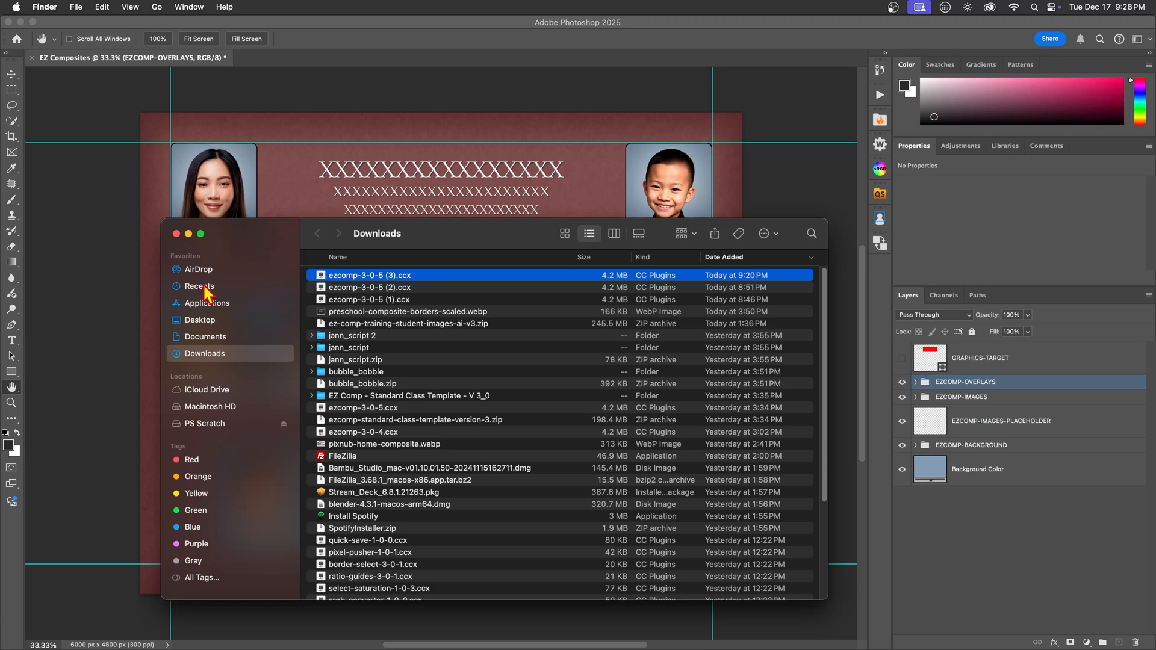
pyautogui.click(206, 322)
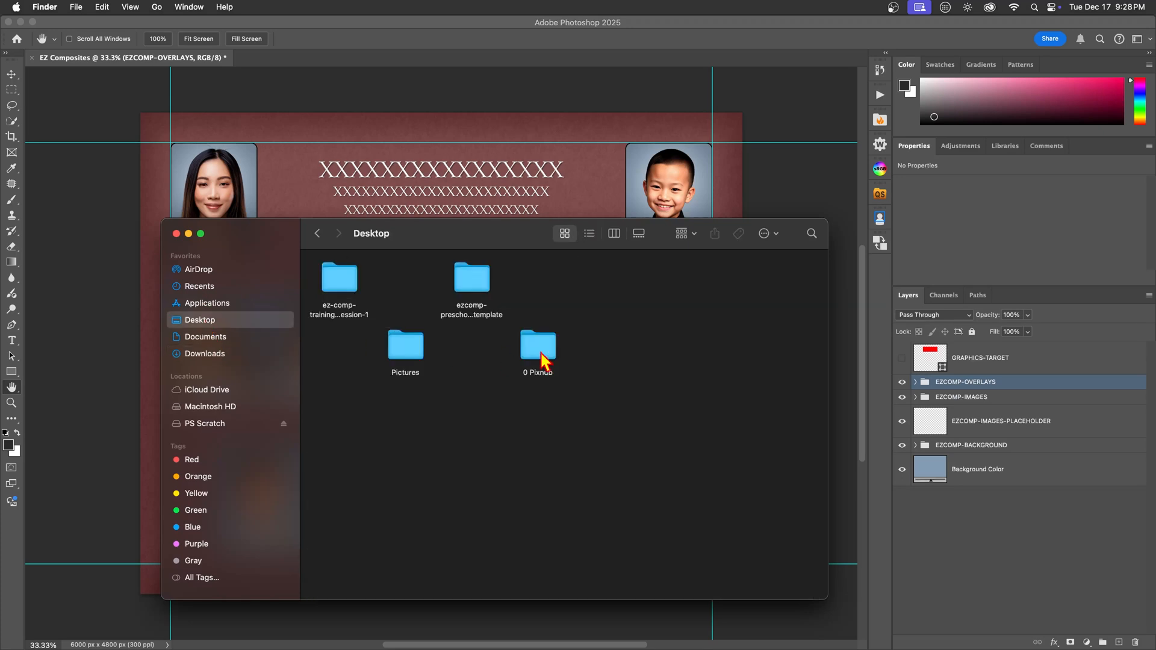
pyautogui.doubleClick(335, 288)
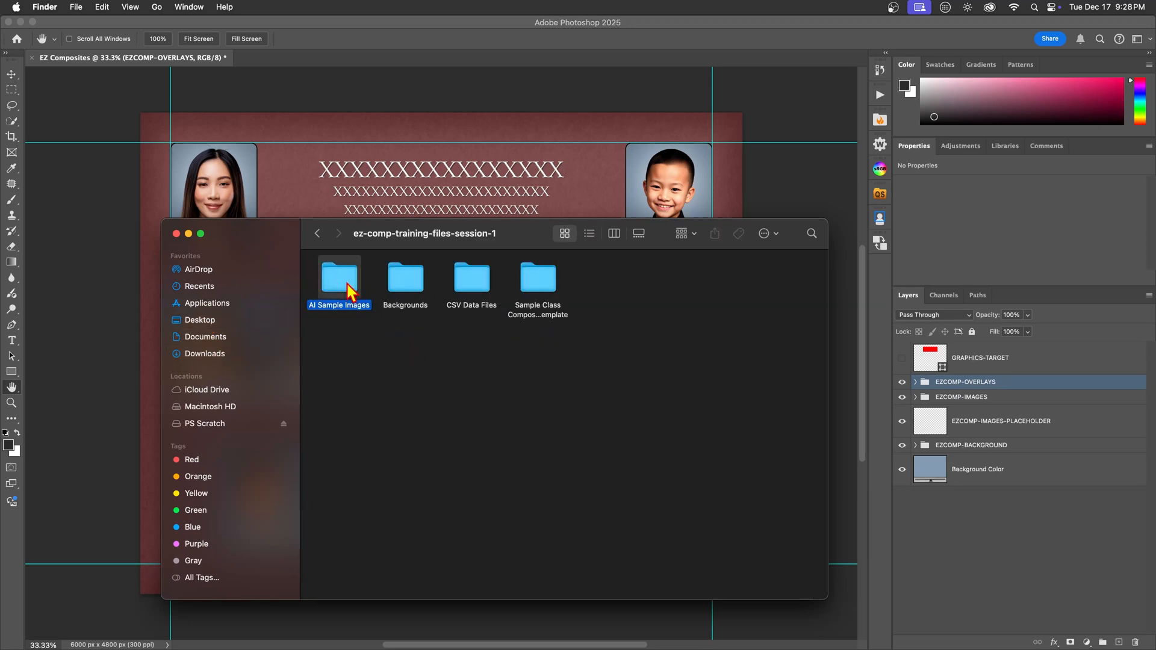
# Open the By Class folder inside AI Sample Images and enter the first class's portrait folder
pyautogui.doubleClick(340, 280)
pyautogui.moveTo(454, 234); pyautogui.dragTo(550, 152)
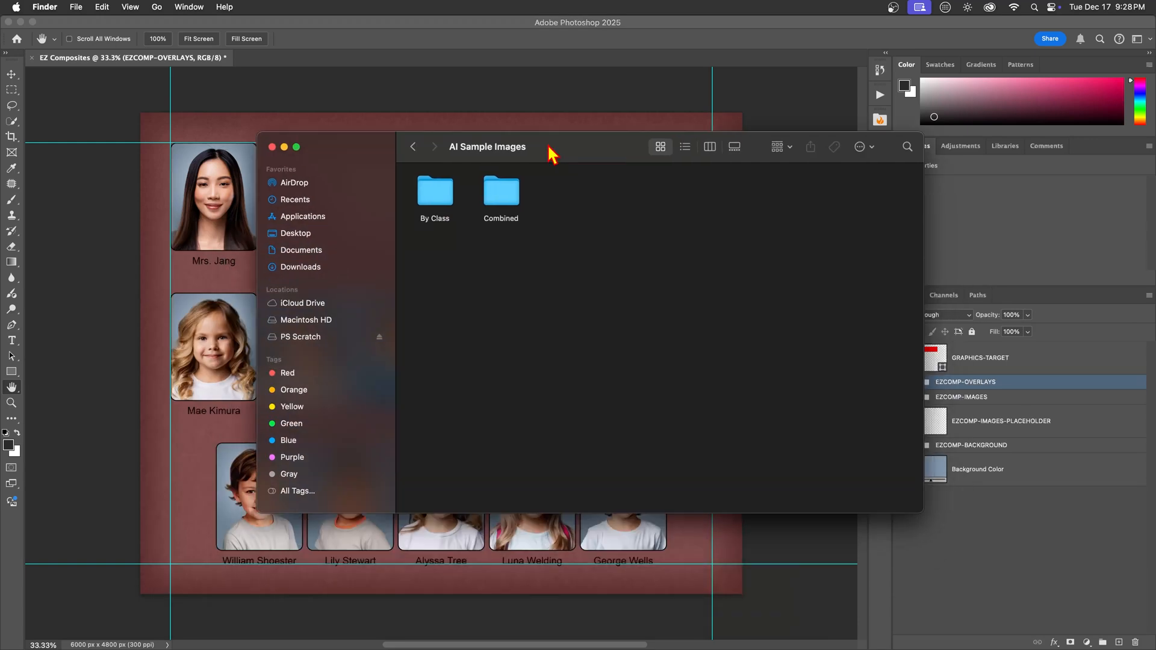
pyautogui.doubleClick(439, 196)
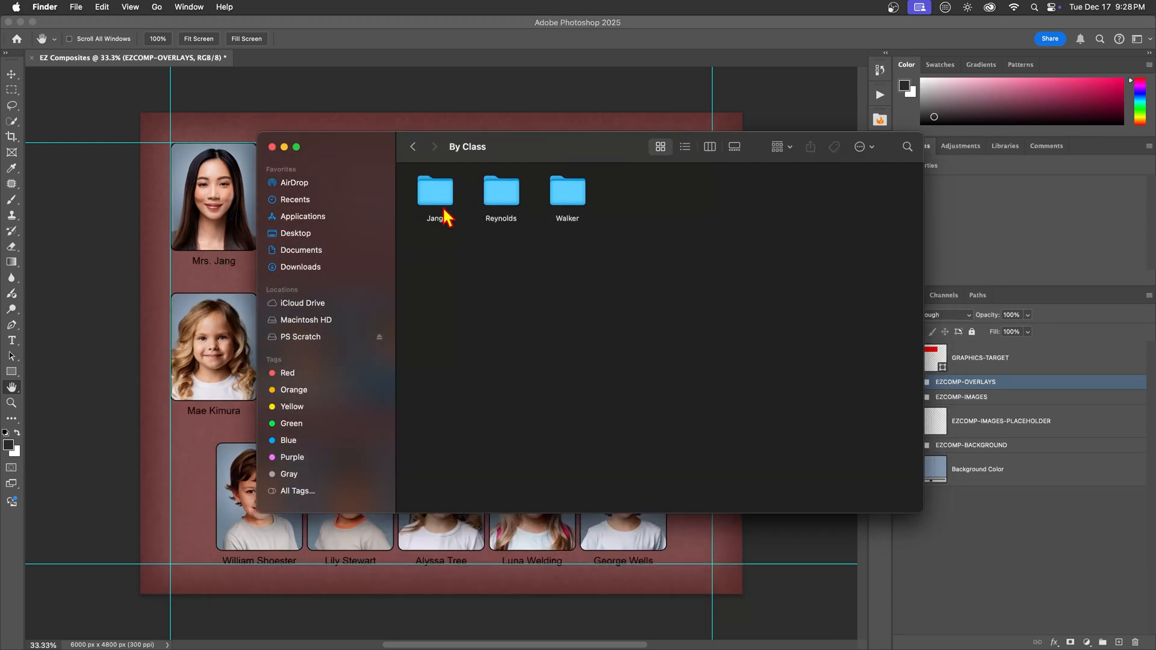
pyautogui.doubleClick(438, 198)
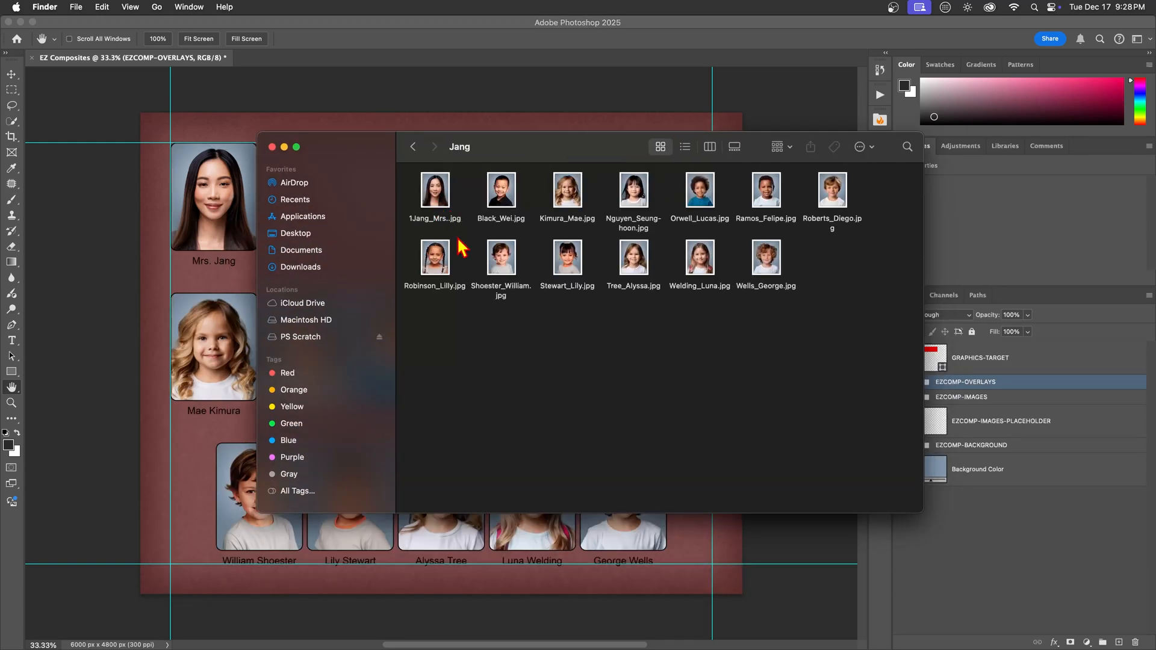
# Compare the portrait file names and their order with the slots and name labels in the composite, and minimize the Finder window
pyautogui.moveTo(555, 150); pyautogui.dragTo(444, 244)
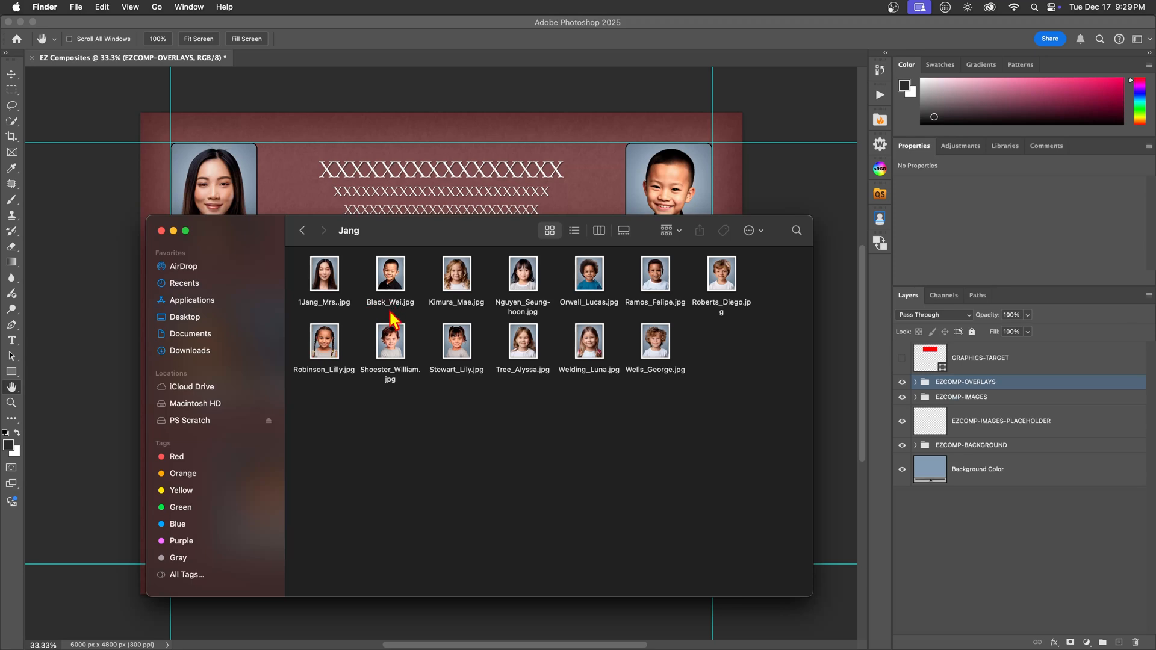
pyautogui.moveTo(455, 231); pyautogui.dragTo(698, 310)
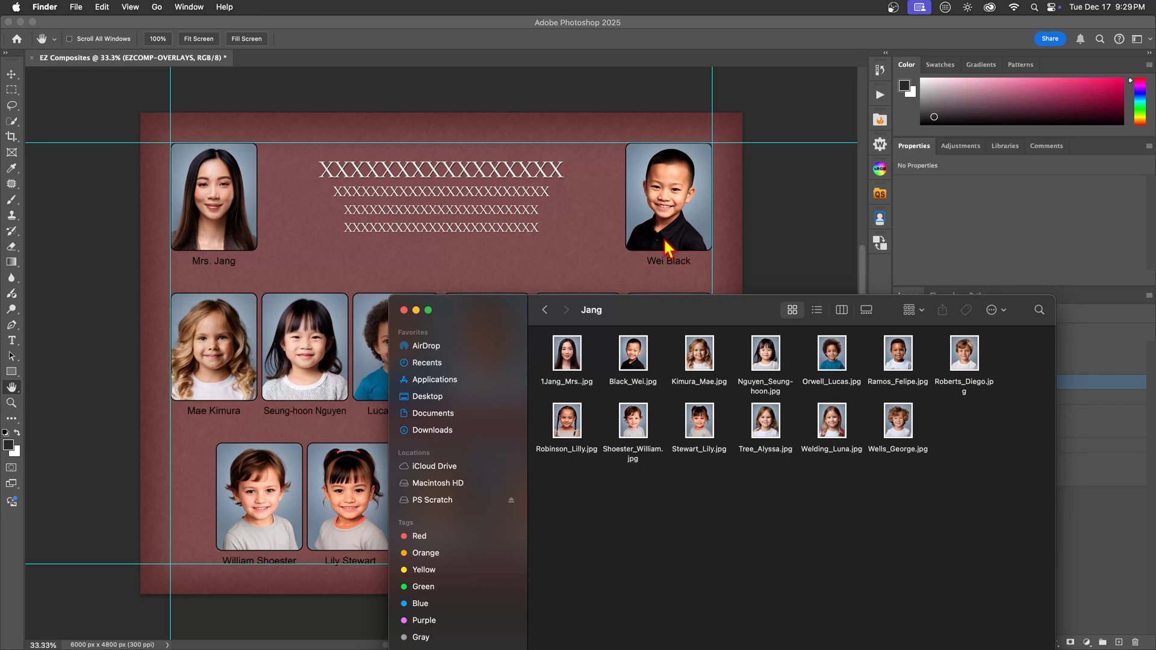
pyautogui.moveTo(680, 309); pyautogui.dragTo(736, 292)
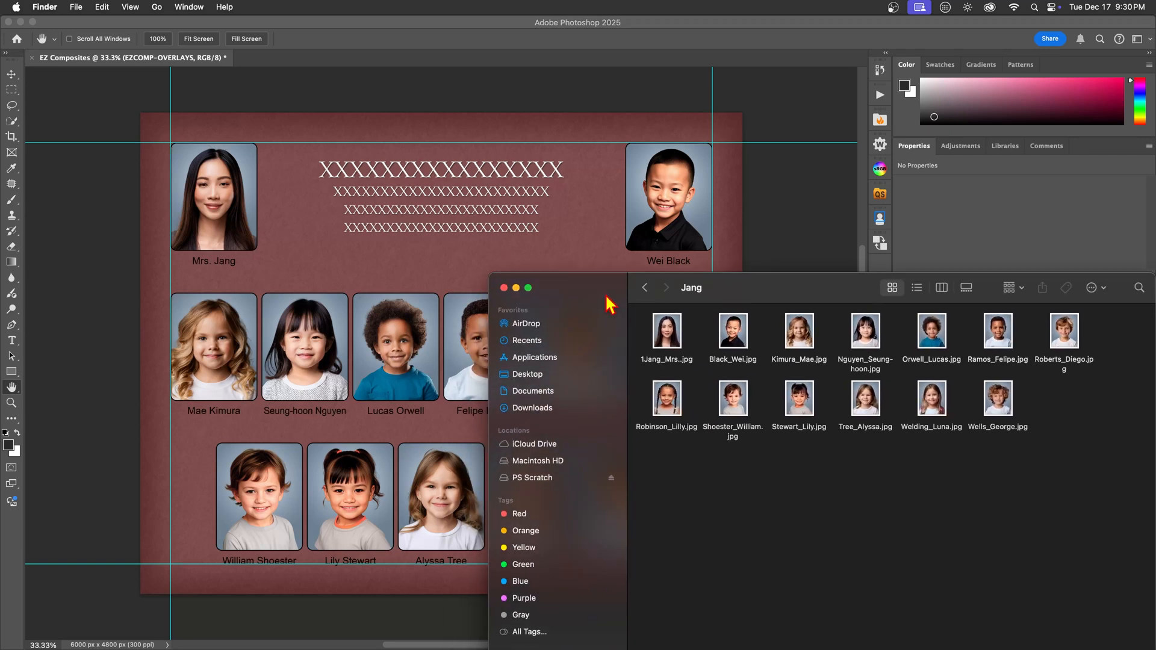
pyautogui.moveTo(736, 288); pyautogui.dragTo(852, 305)
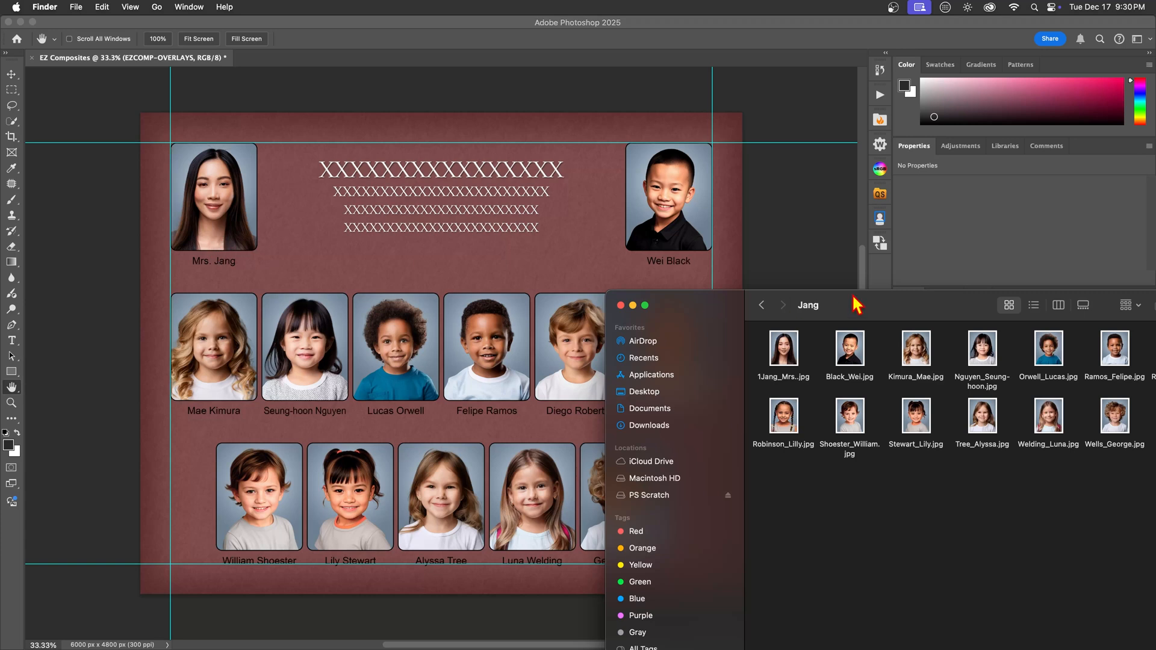
pyautogui.moveTo(862, 308); pyautogui.dragTo(700, 193)
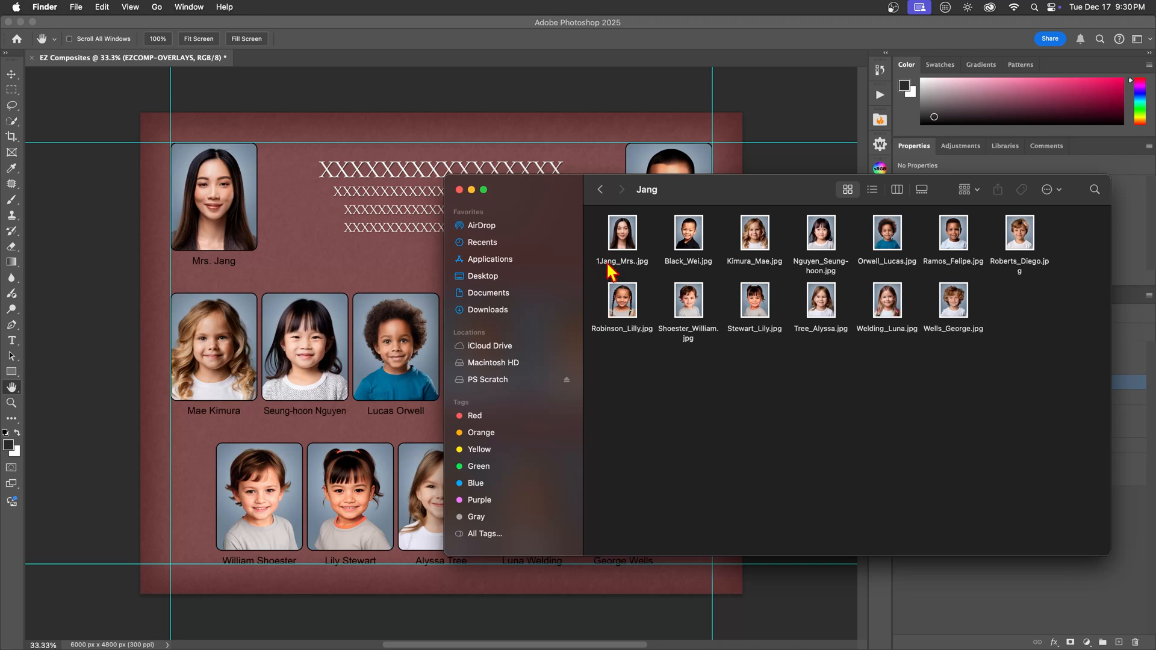
pyautogui.moveTo(701, 193); pyautogui.dragTo(621, 249)
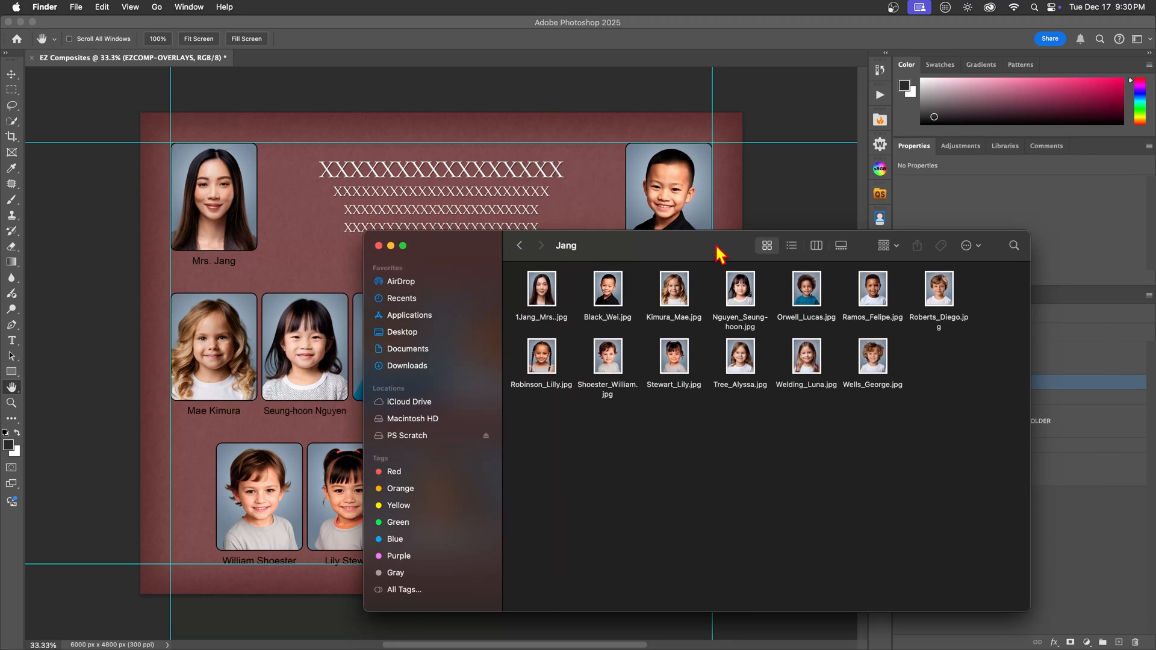
pyautogui.moveTo(711, 253); pyautogui.dragTo(642, 341)
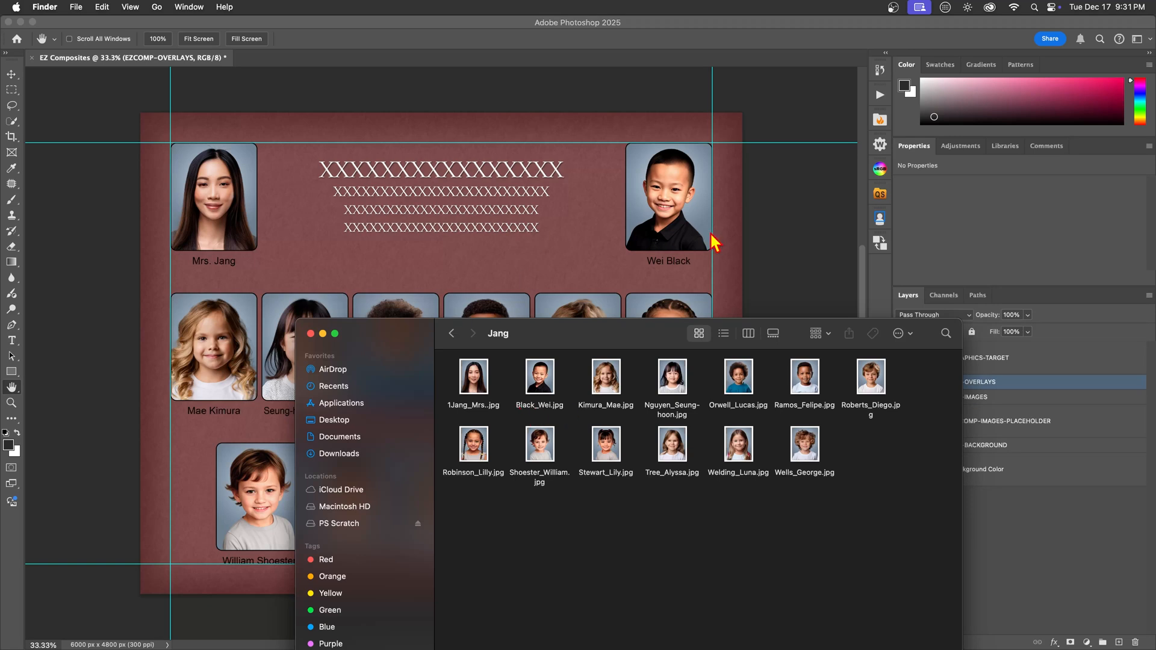
pyautogui.moveTo(612, 333); pyautogui.dragTo(705, 260)
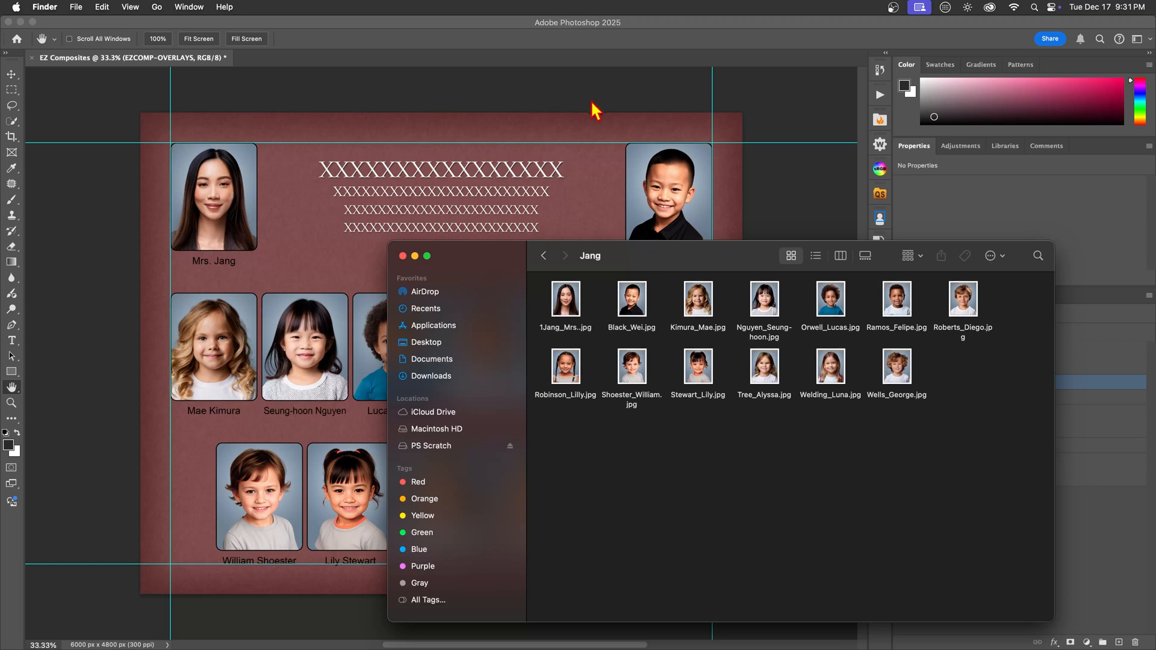
pyautogui.click(415, 256)
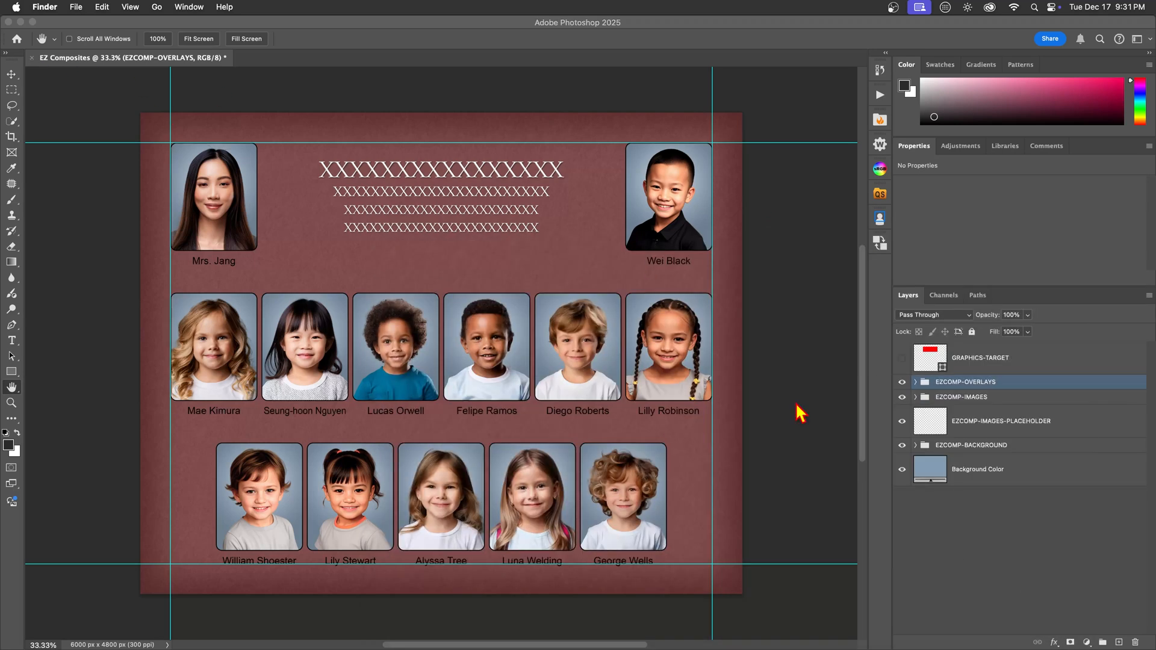
# Switch back to Photoshop and, in the EZCOMP-BACKGROUND group, hide the RED layer and show the BLUE layer
pyautogui.click(904, 449)
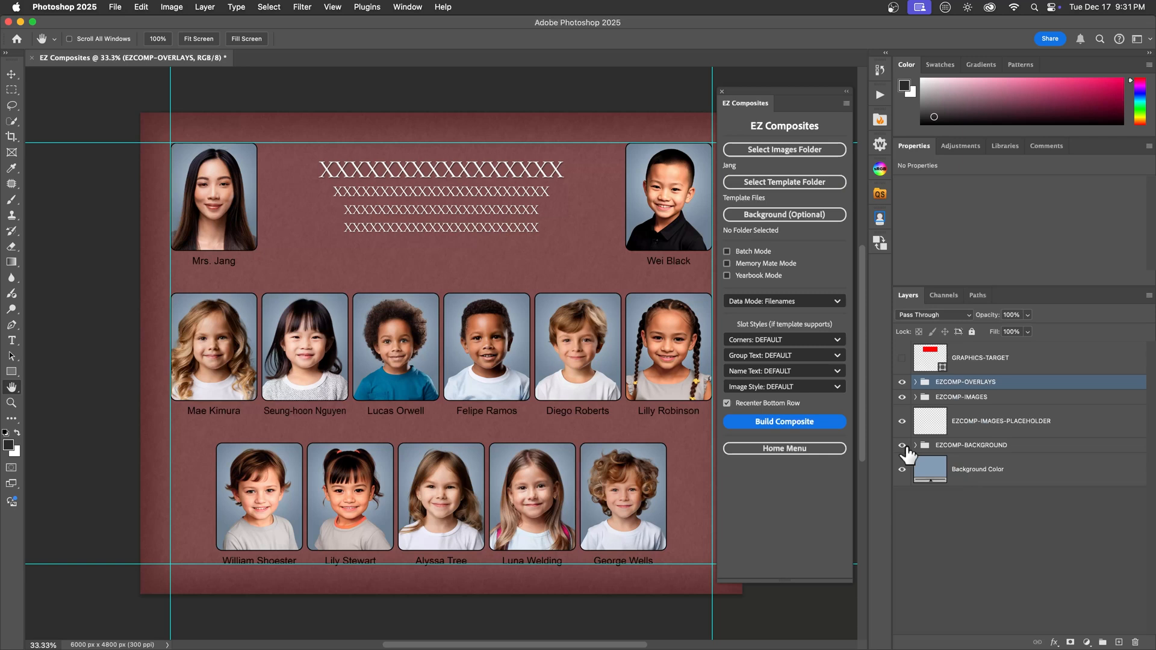
pyautogui.click(902, 446)
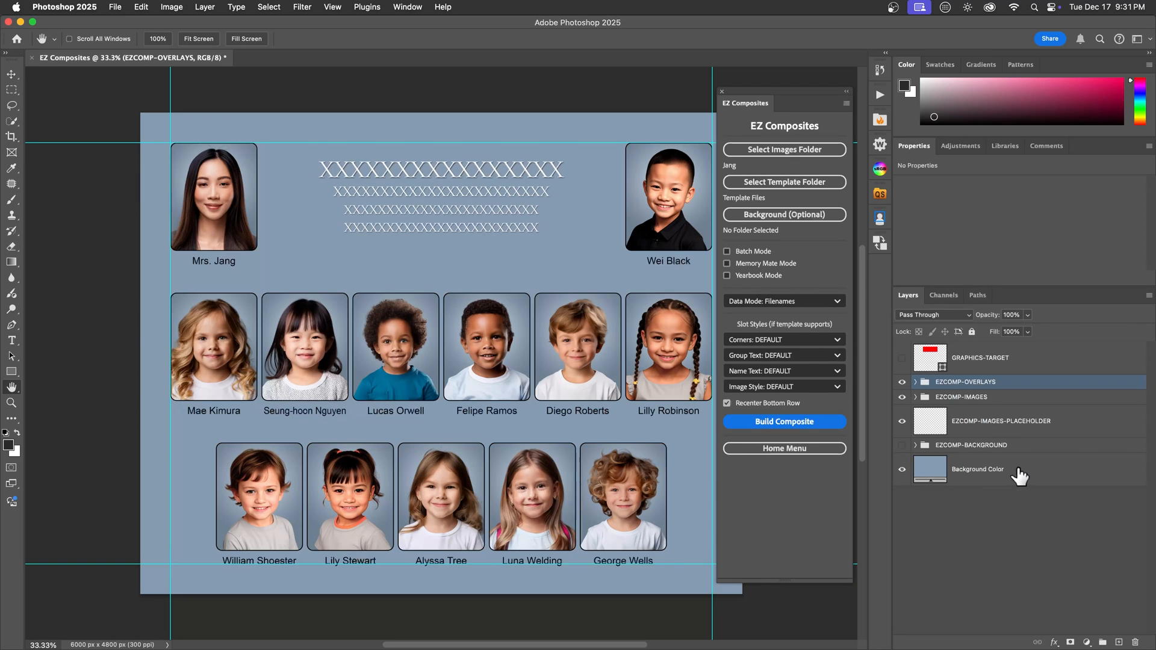
pyautogui.click(902, 446)
pyautogui.click(916, 445)
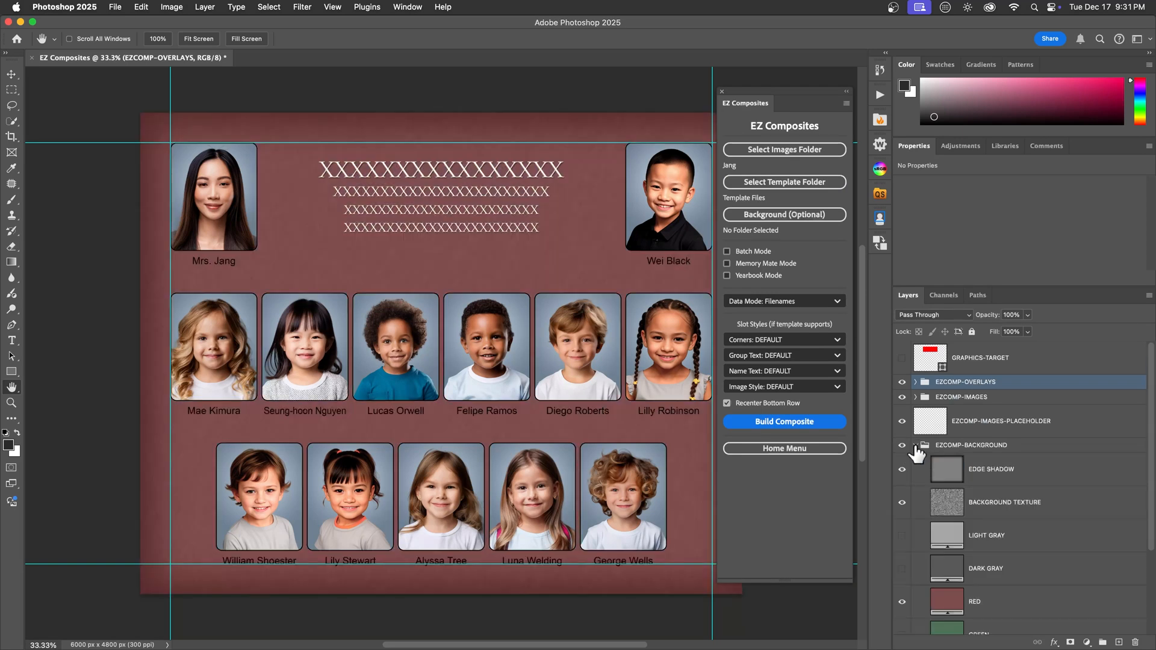
pyautogui.click(902, 602)
pyautogui.scroll(-2, 925, 592)
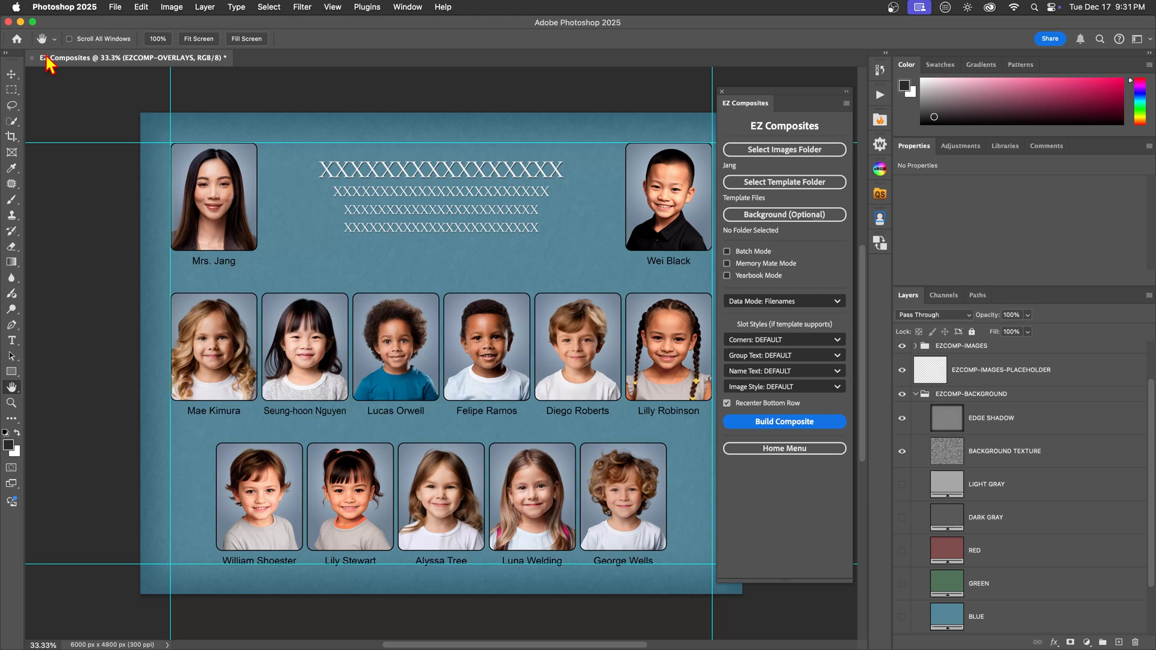
# Start saving a copy of the composite to the Desktop under the name example1
pyautogui.click(115, 7)
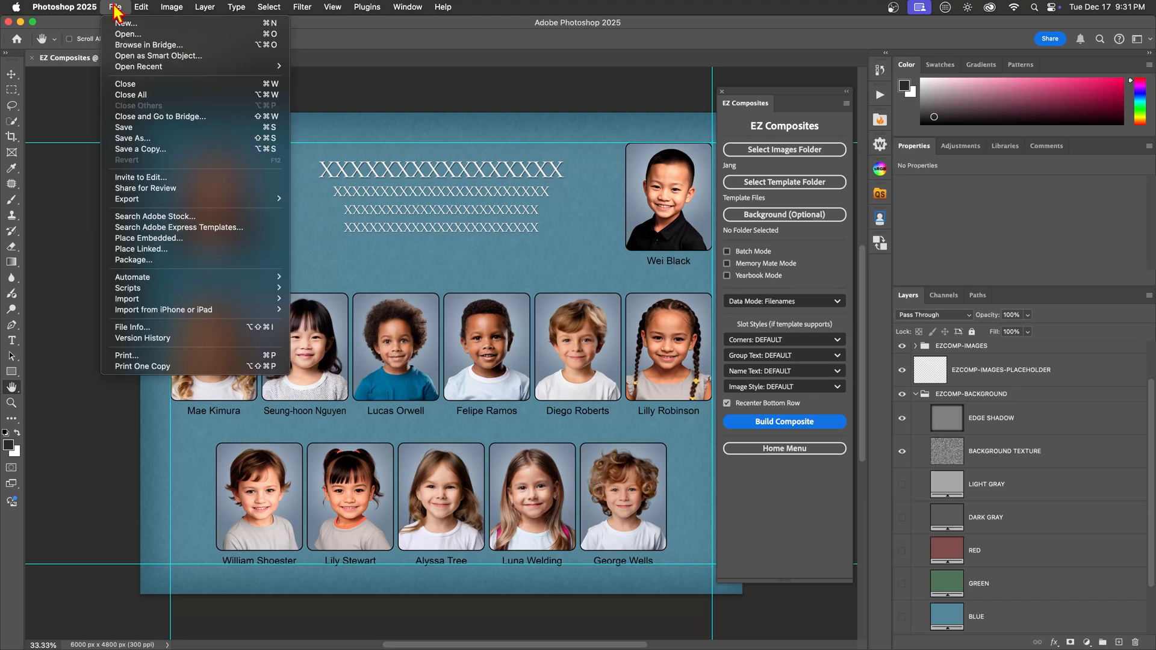
pyautogui.click(135, 149)
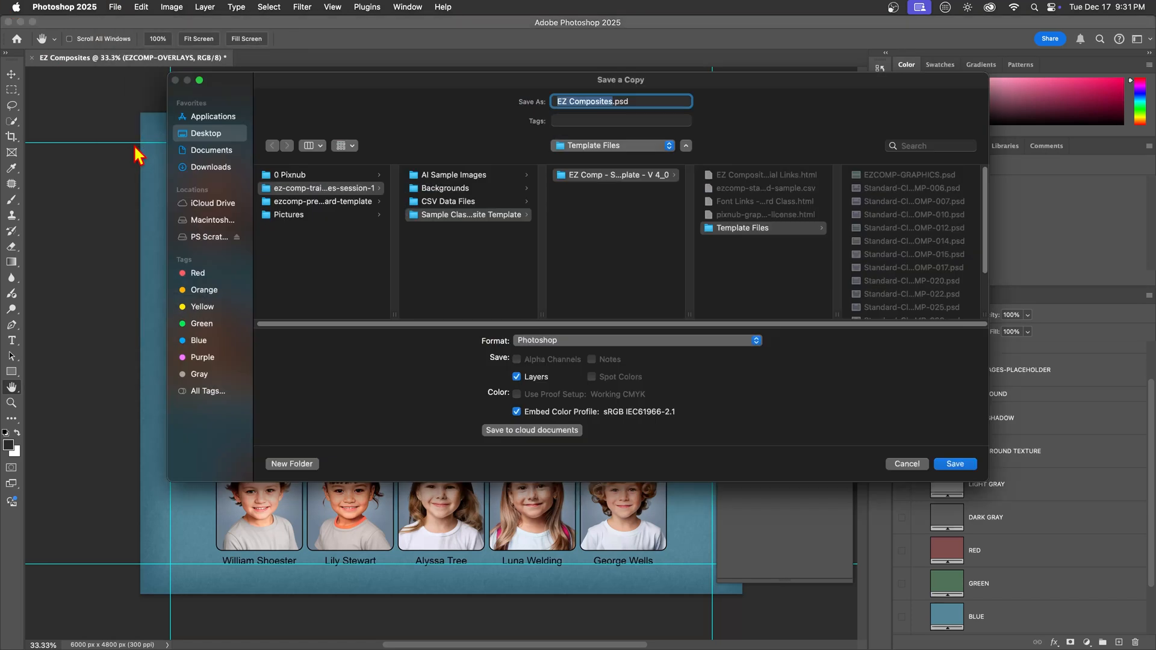
pyautogui.click(212, 133)
pyautogui.click(632, 101)
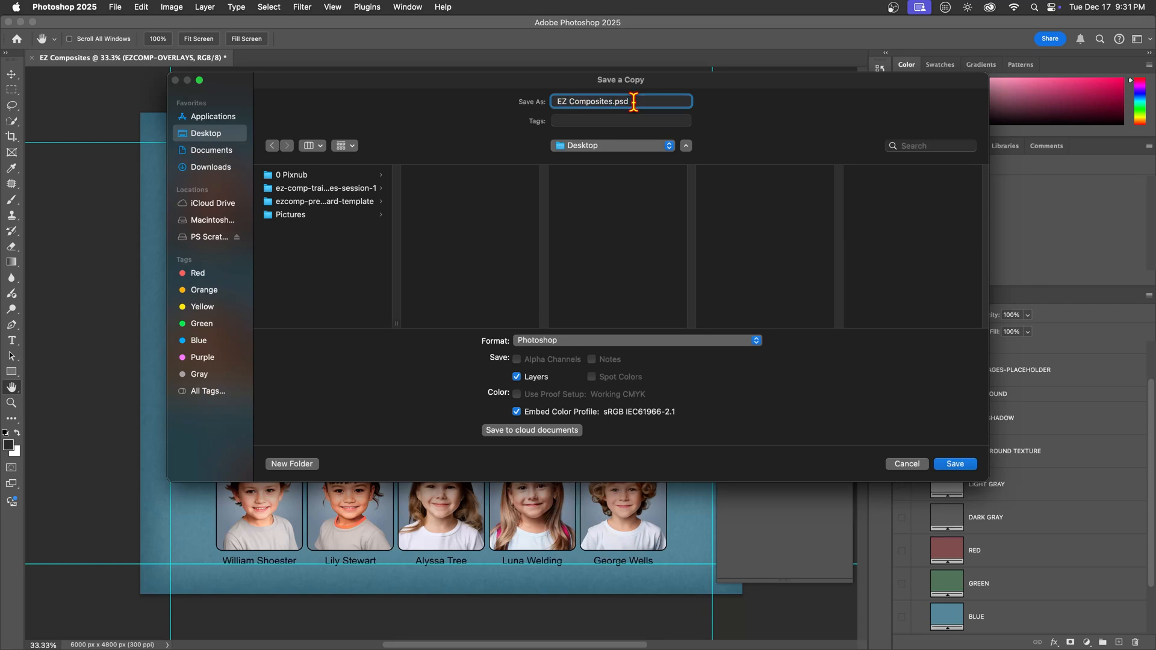
pyautogui.moveTo(633, 101); pyautogui.dragTo(511, 101)
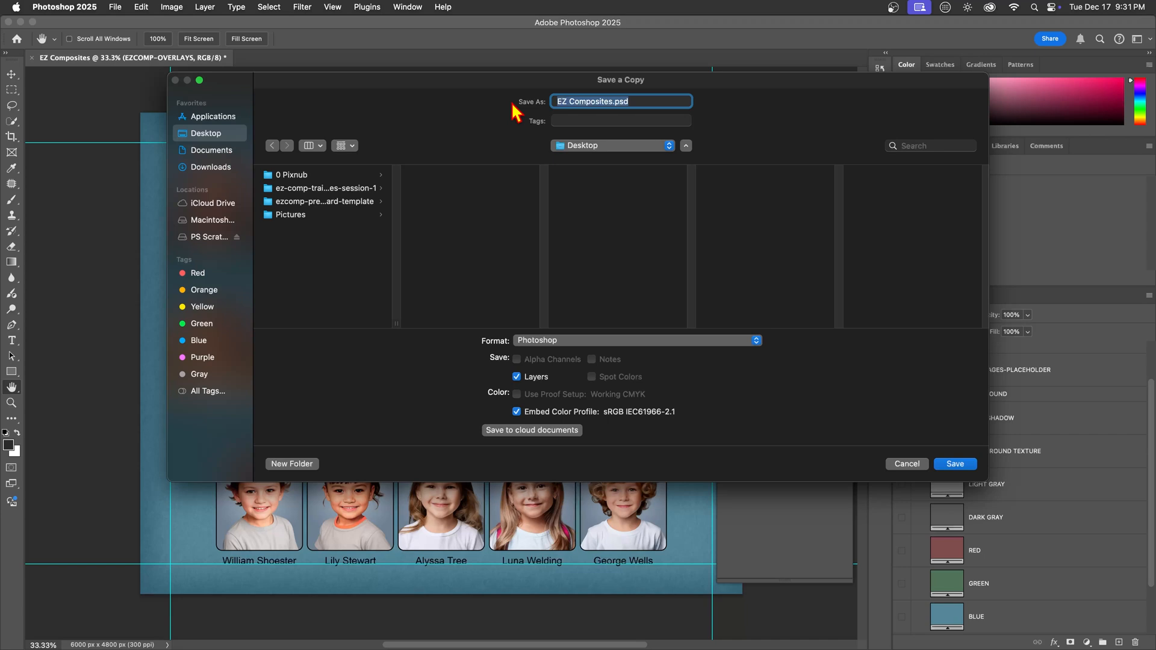
pyautogui.write('exampl')
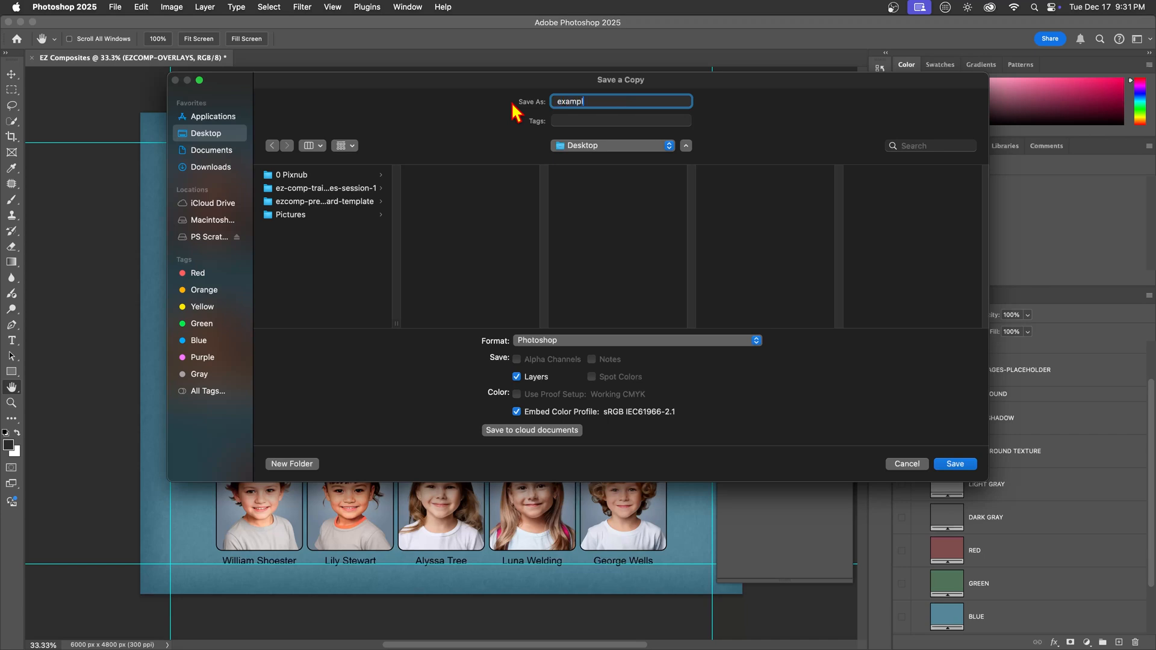
pyautogui.write('e1')
# Save the copy in JPEG format at quality 10 and close the composite without saving its changes
pyautogui.click(672, 147)
pyautogui.click(671, 147)
pyautogui.click(580, 344)
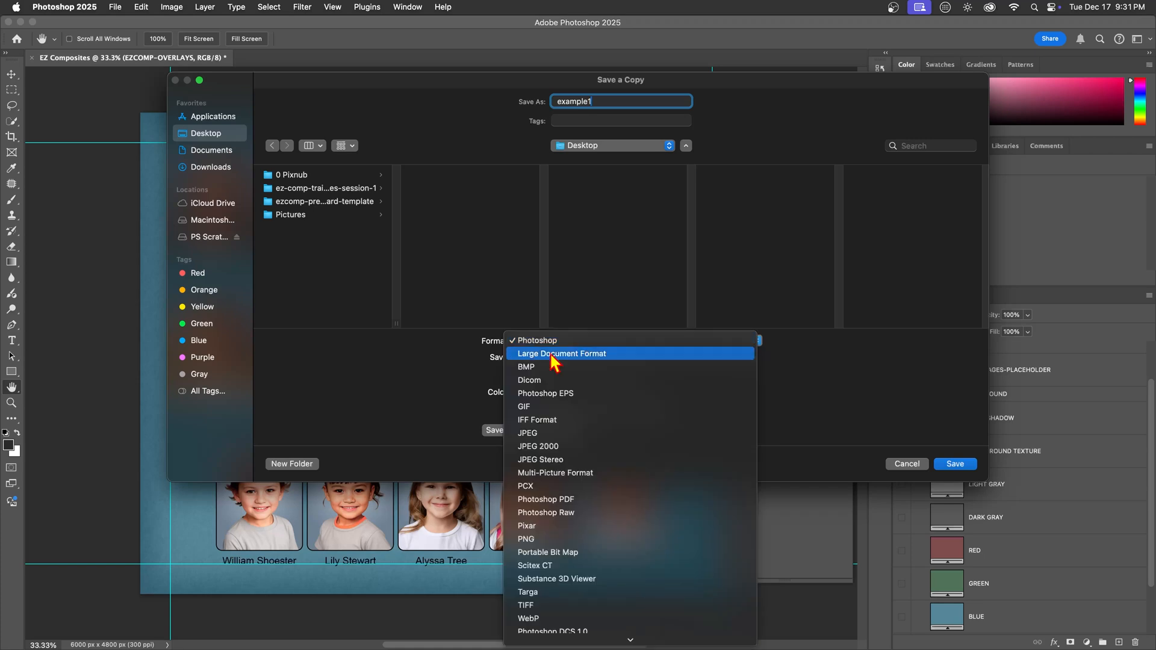
pyautogui.click(550, 434)
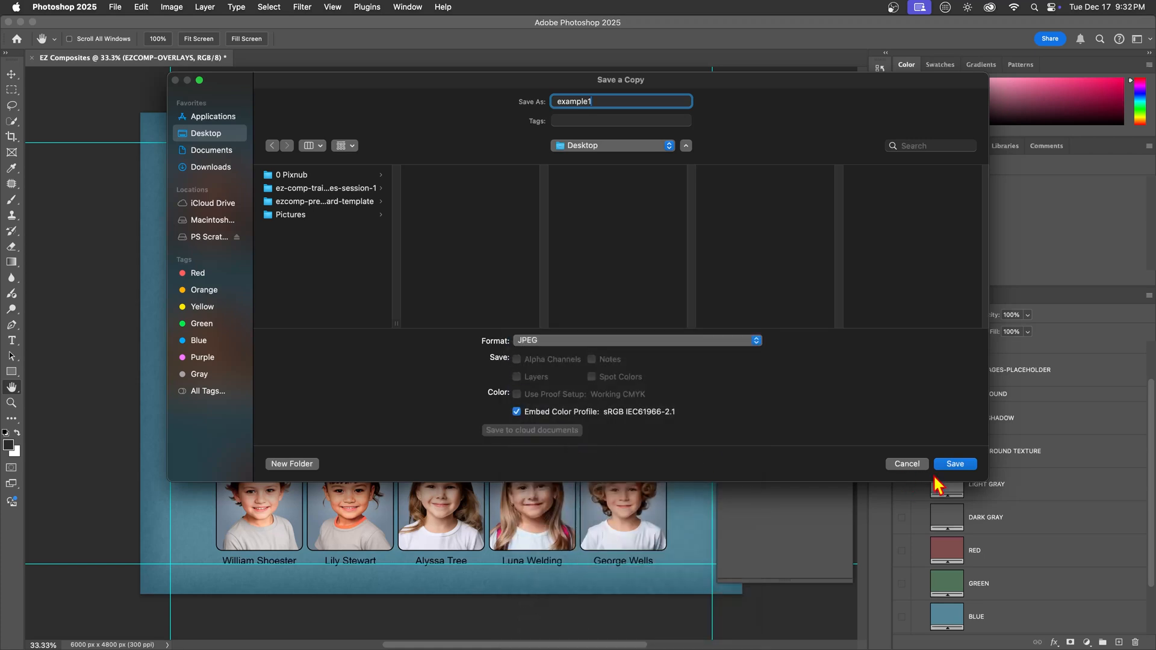
pyautogui.click(961, 464)
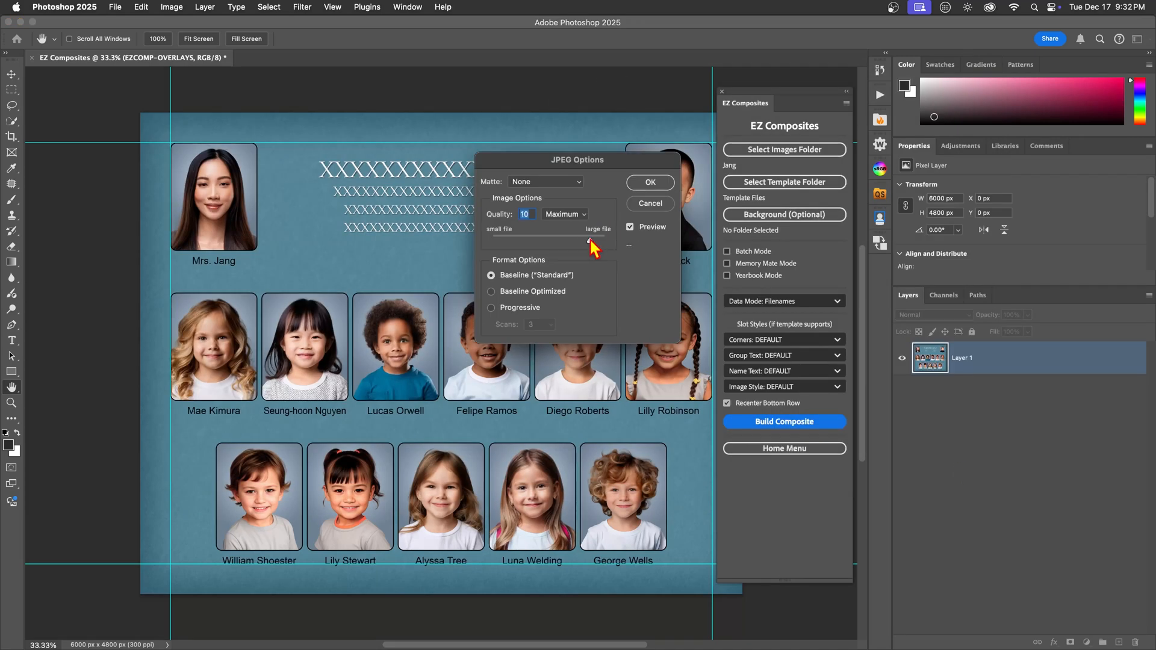
pyautogui.click(640, 185)
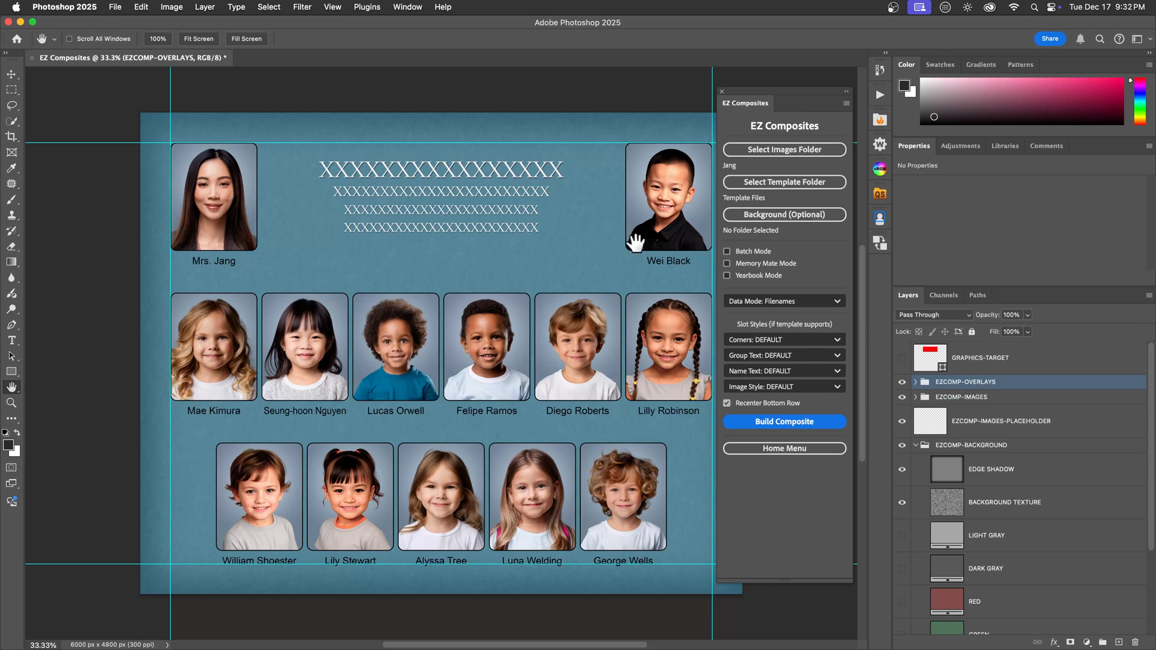
pyautogui.click(32, 58)
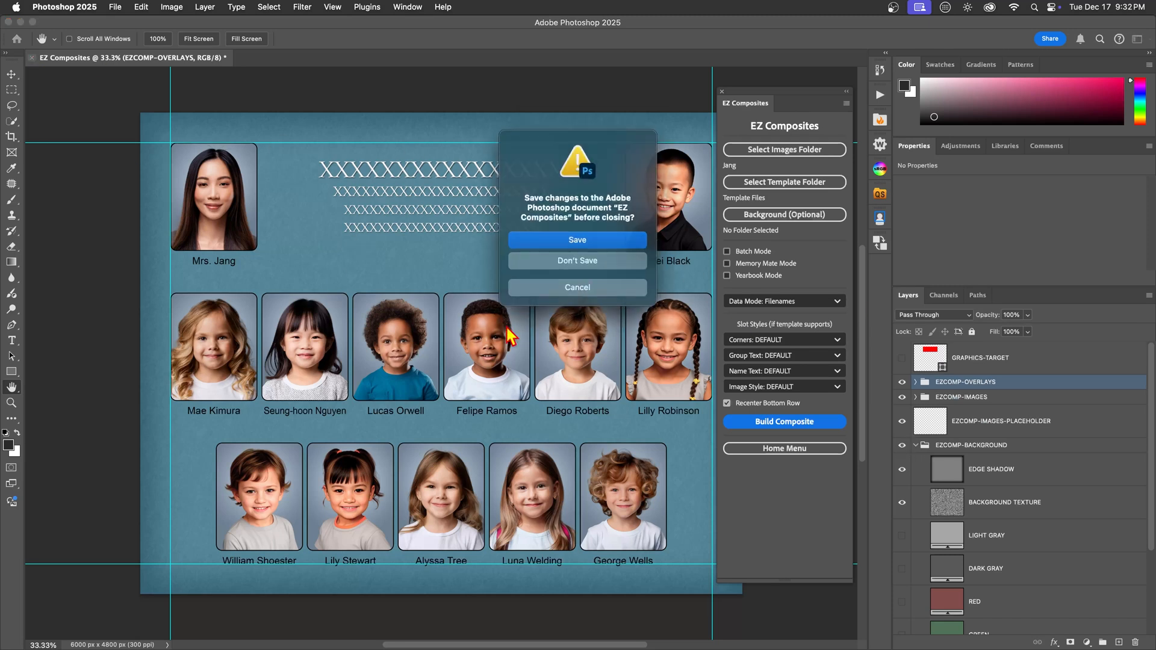
pyautogui.click(589, 271)
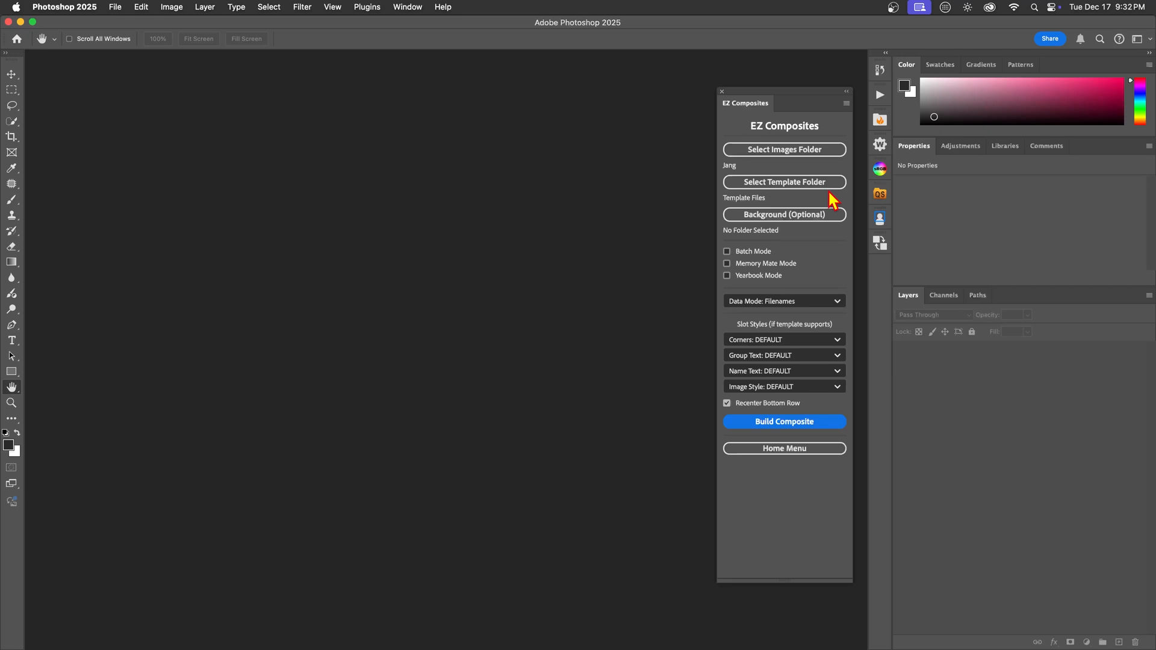
# Select Template Files in the Desktop's ezcomp-preschool chalkboard template as the template folder, build the composite and dismiss the completion notice
pyautogui.click(799, 184)
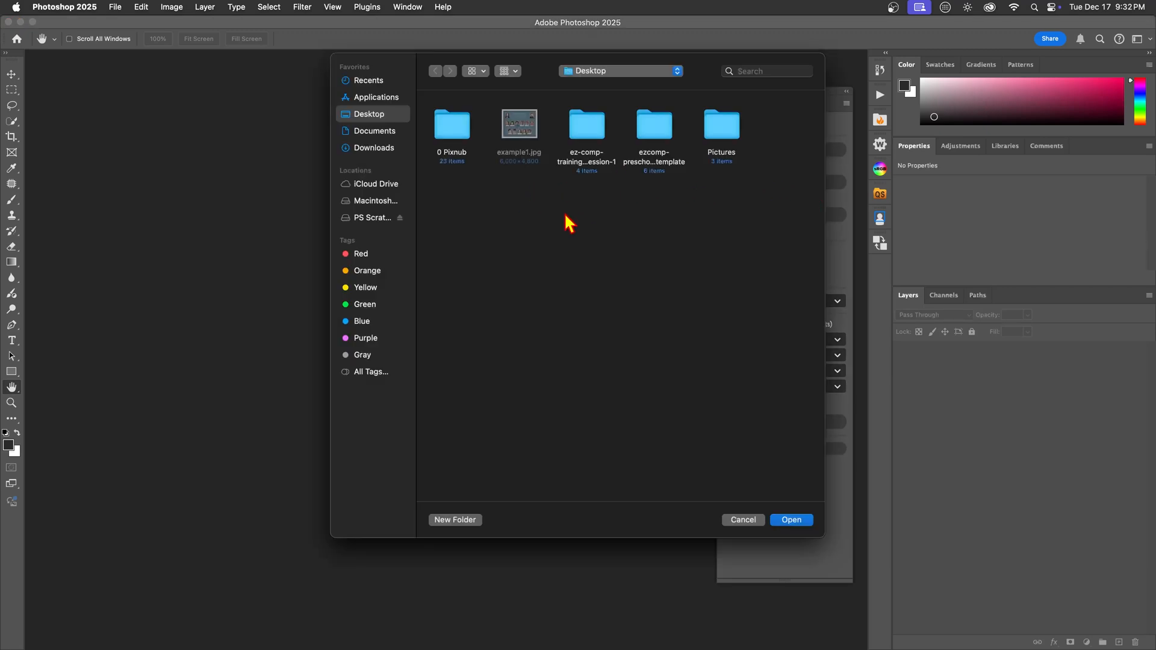
pyautogui.doubleClick(657, 129)
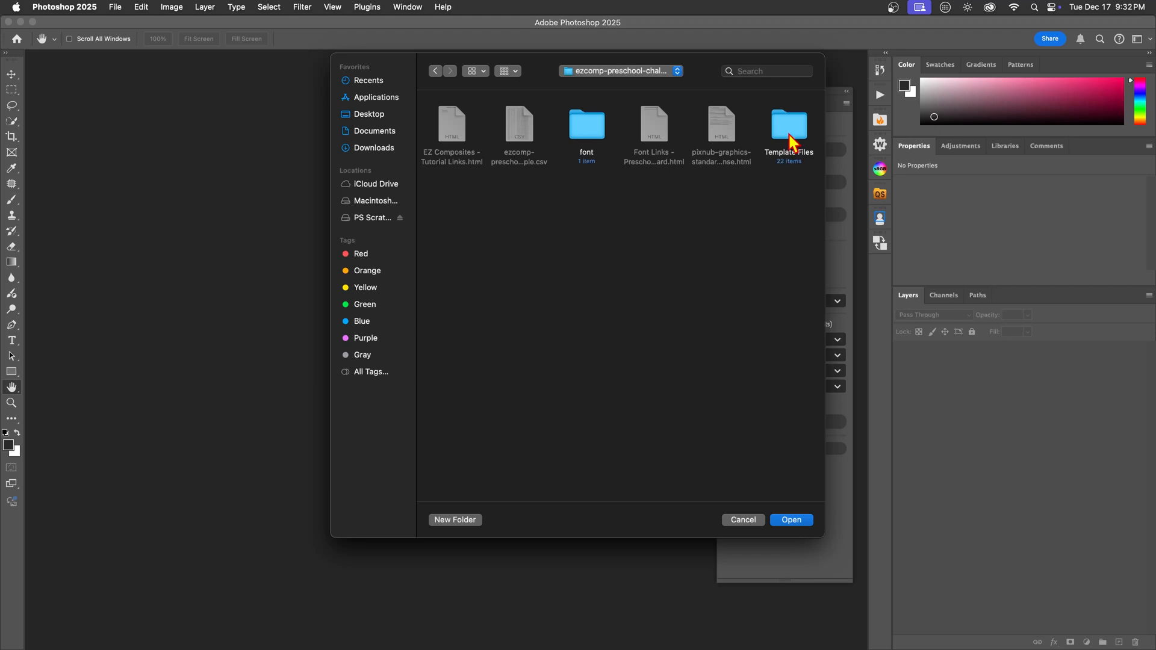
pyautogui.doubleClick(791, 136)
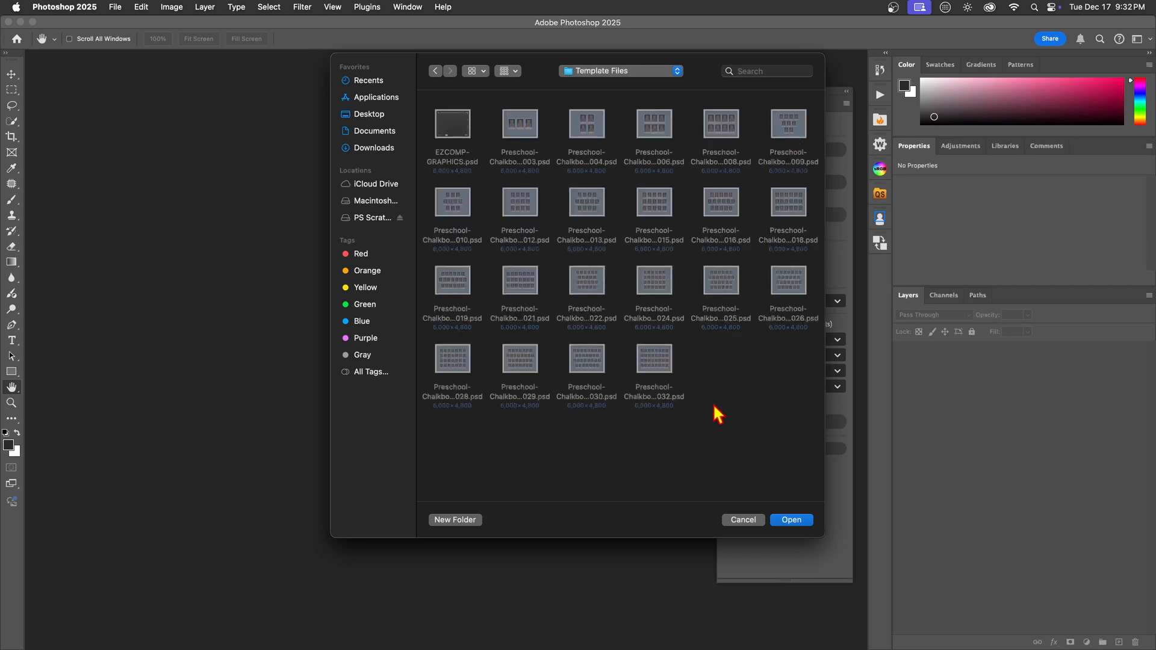
pyautogui.click(783, 521)
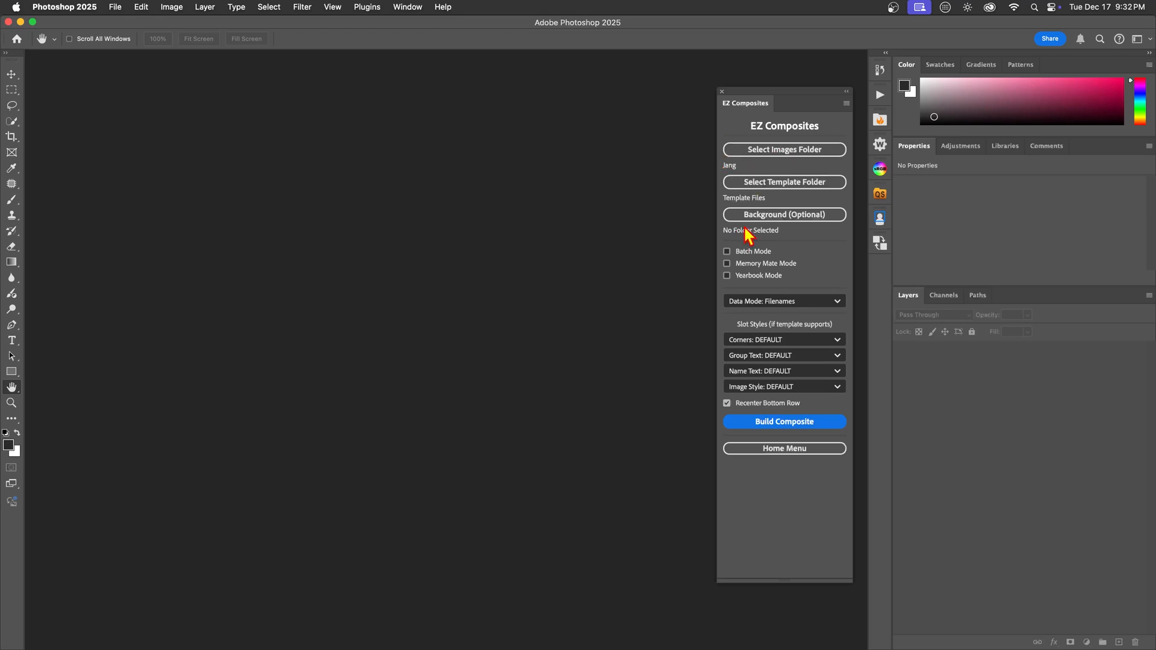
pyautogui.click(787, 423)
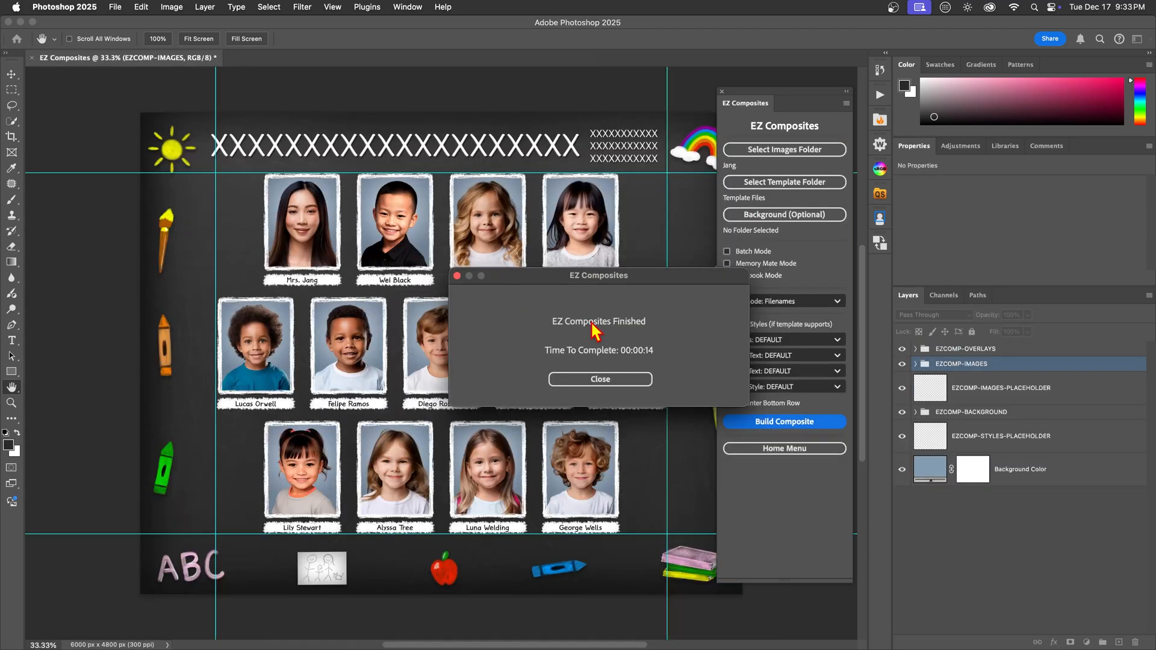
pyautogui.click(602, 379)
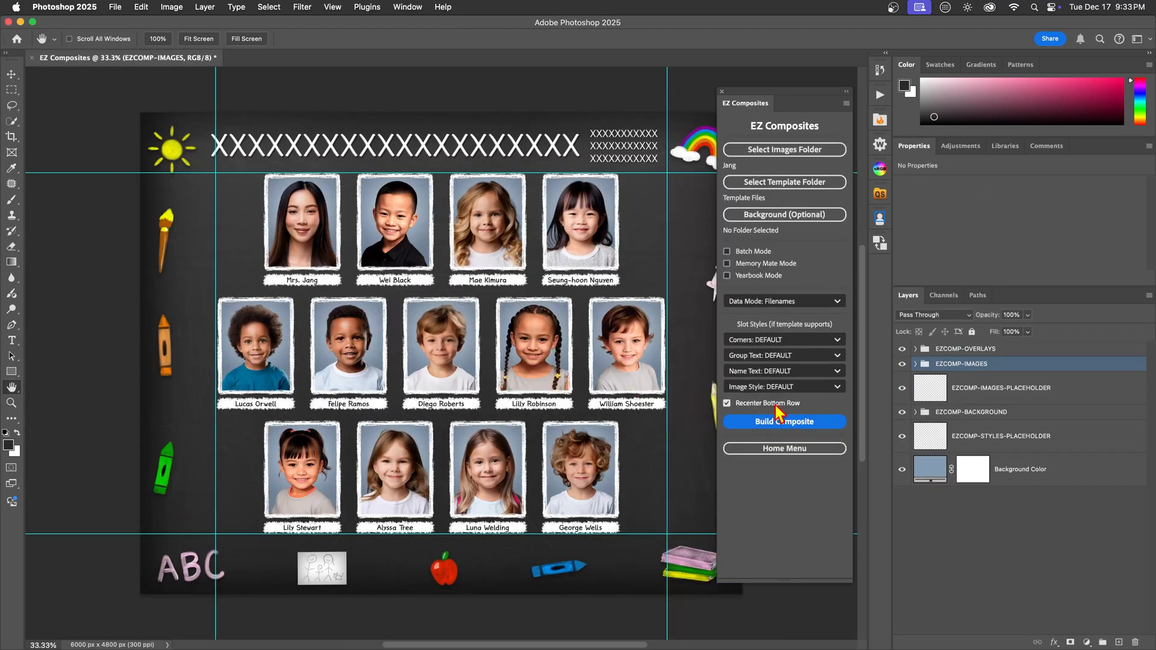
# Open example1.jpg from the Desktop and show it side by side with the chalkboard composite
pyautogui.click(114, 8)
pyautogui.click(133, 35)
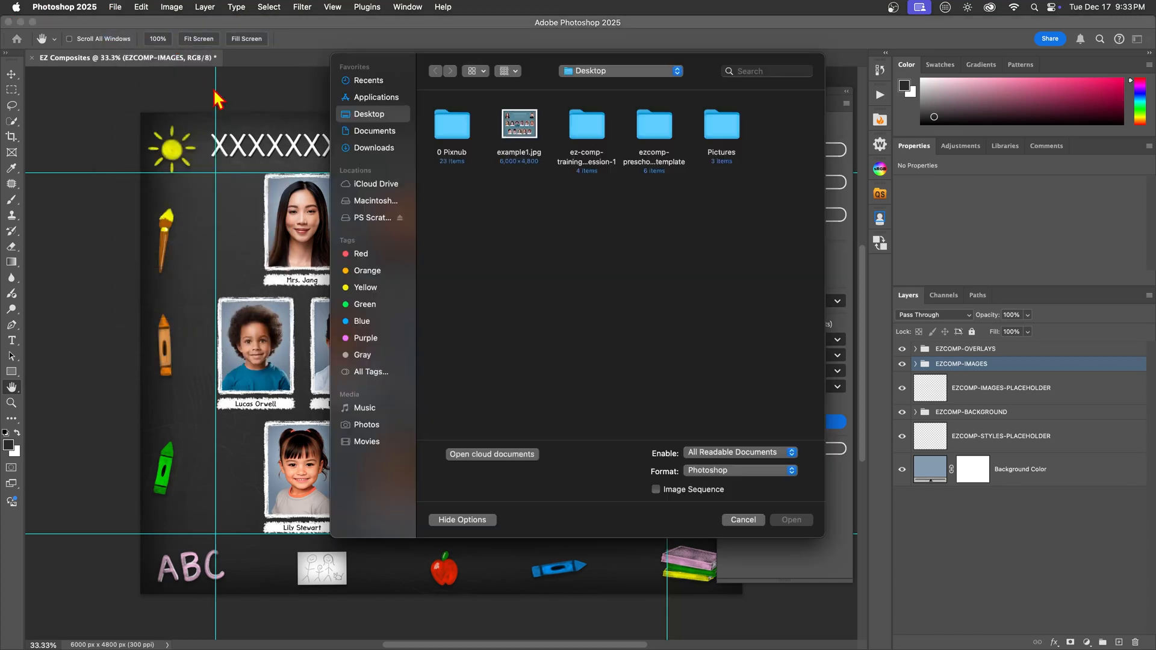
pyautogui.doubleClick(519, 126)
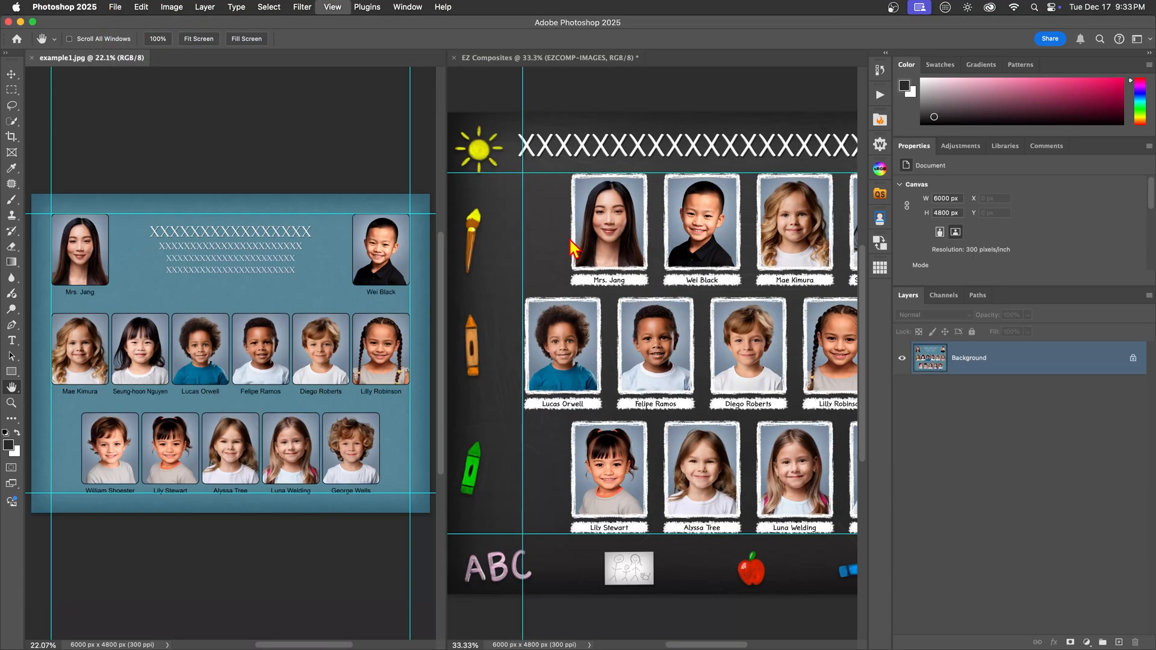
# Fit the whole chalkboard composite in its window and clear its guides
pyautogui.click(606, 58)
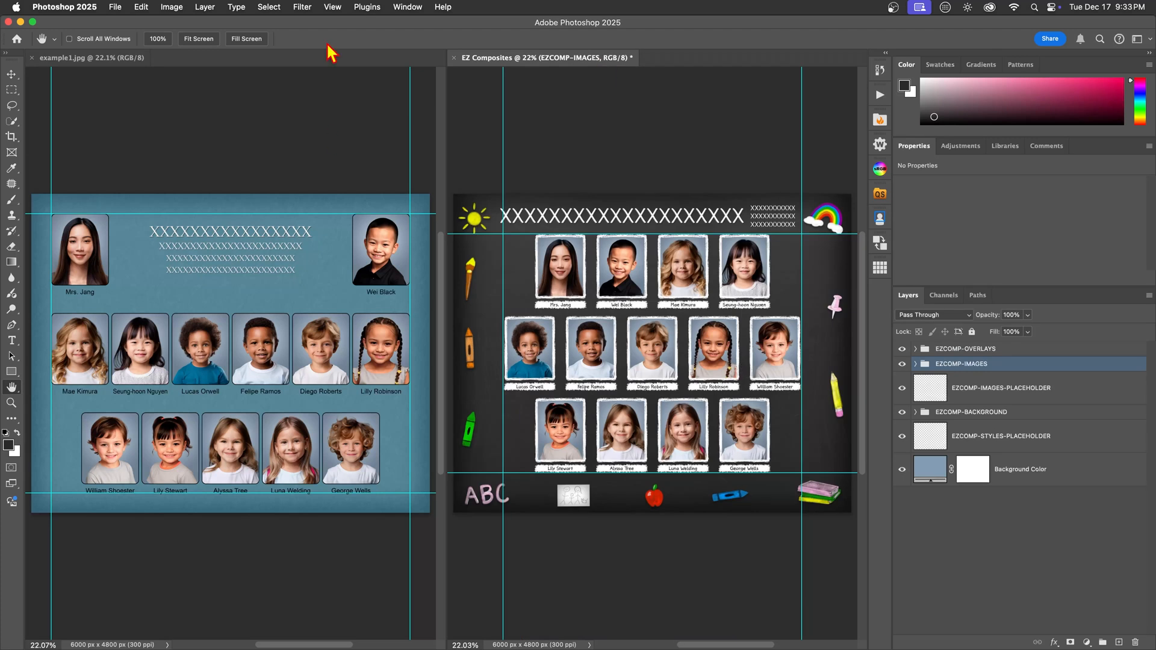
pyautogui.click(332, 7)
pyautogui.moveTo(358, 312)
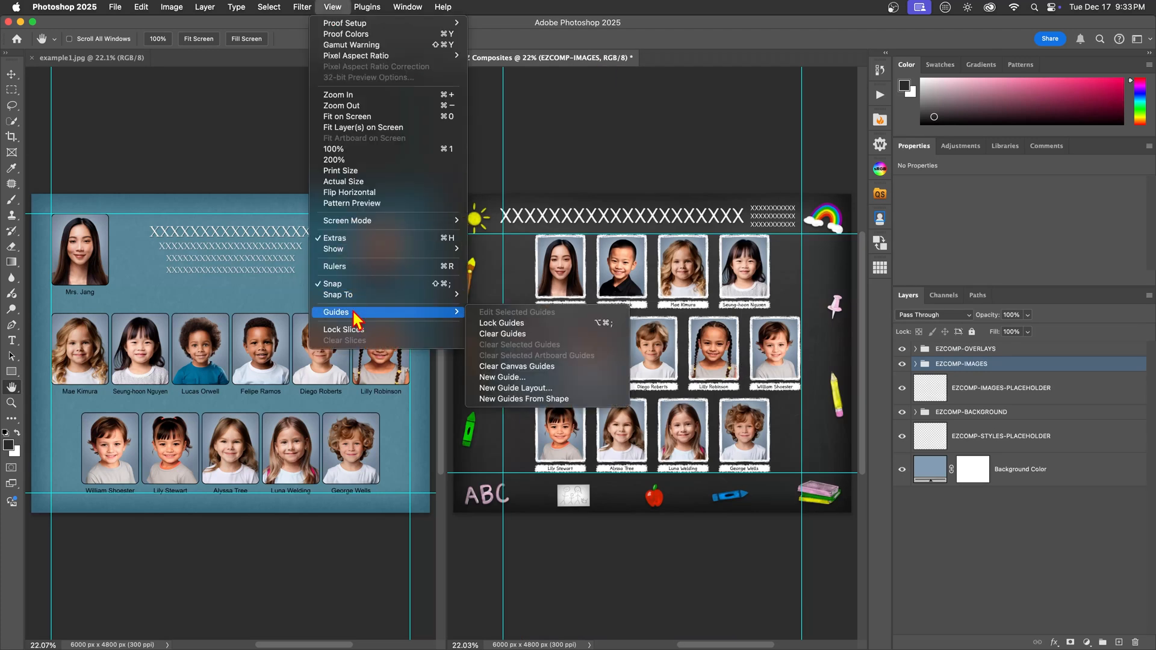
pyautogui.click(522, 336)
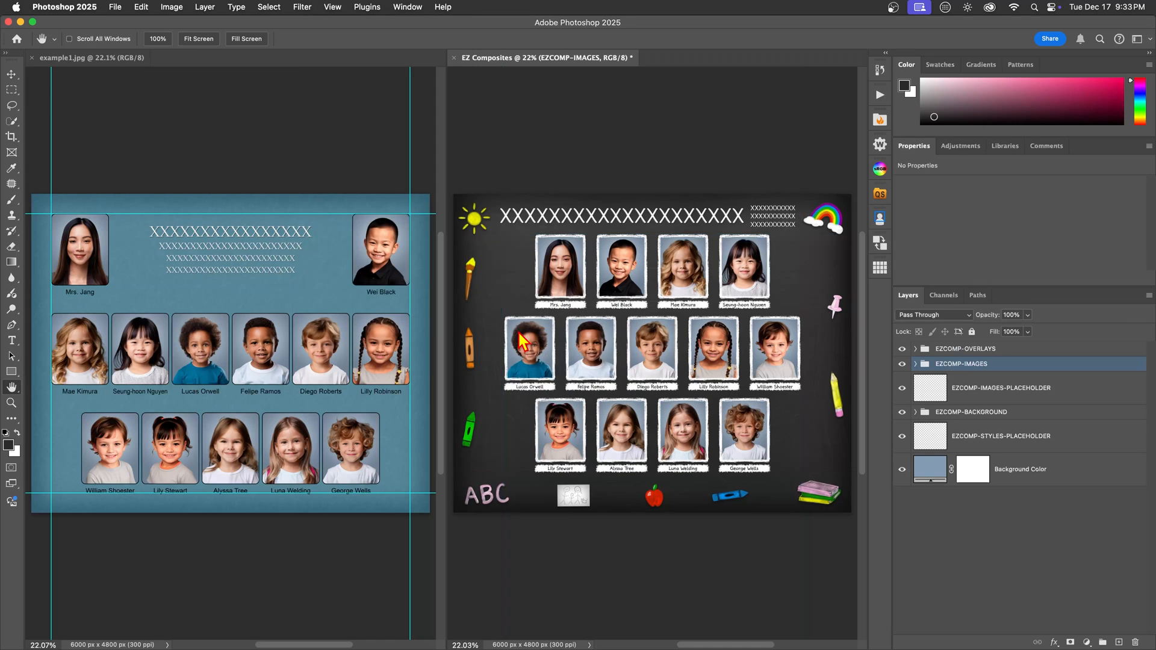
# Clear the guides from example1.jpg
pyautogui.click(304, 101)
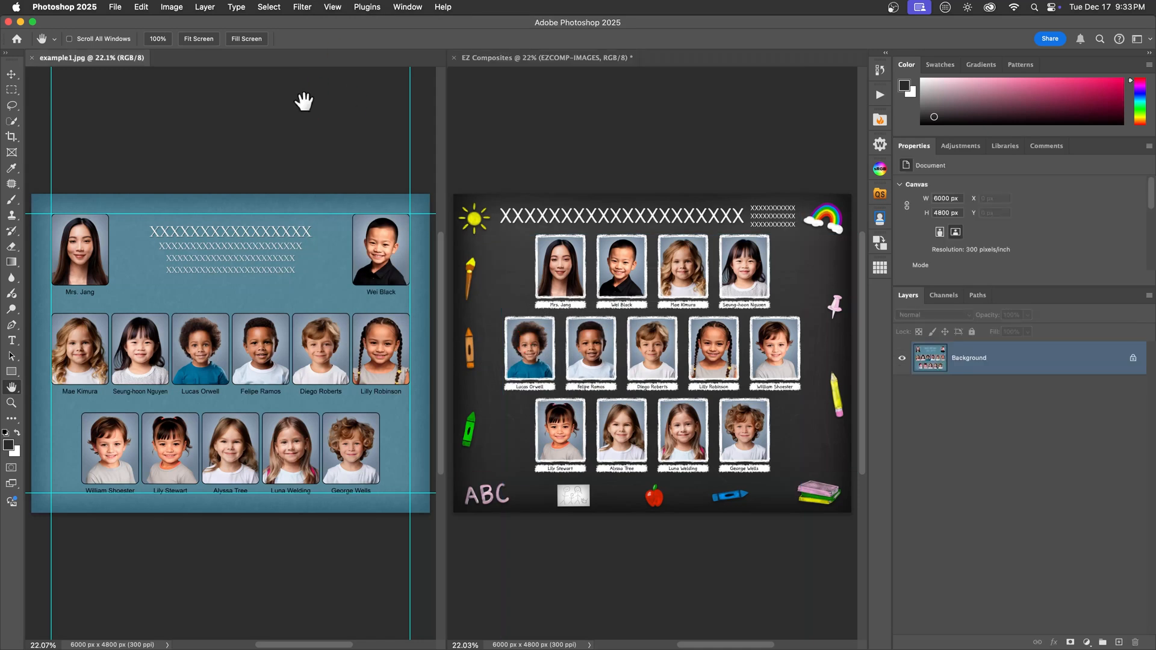
pyautogui.click(330, 7)
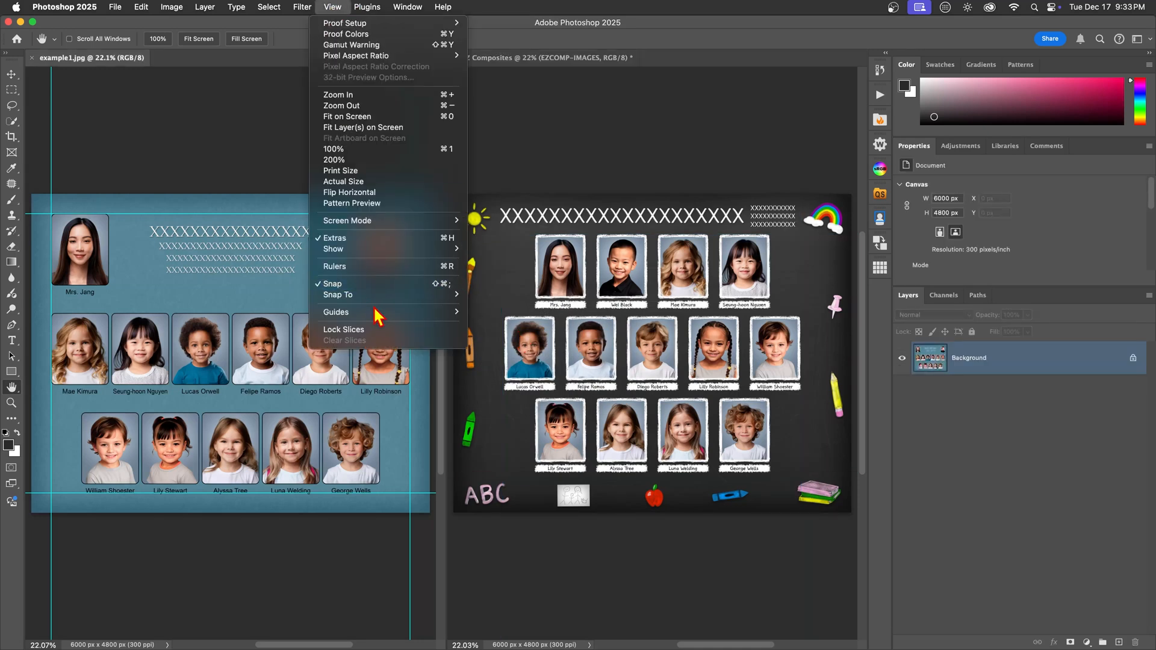
pyautogui.moveTo(378, 313)
pyautogui.click(491, 335)
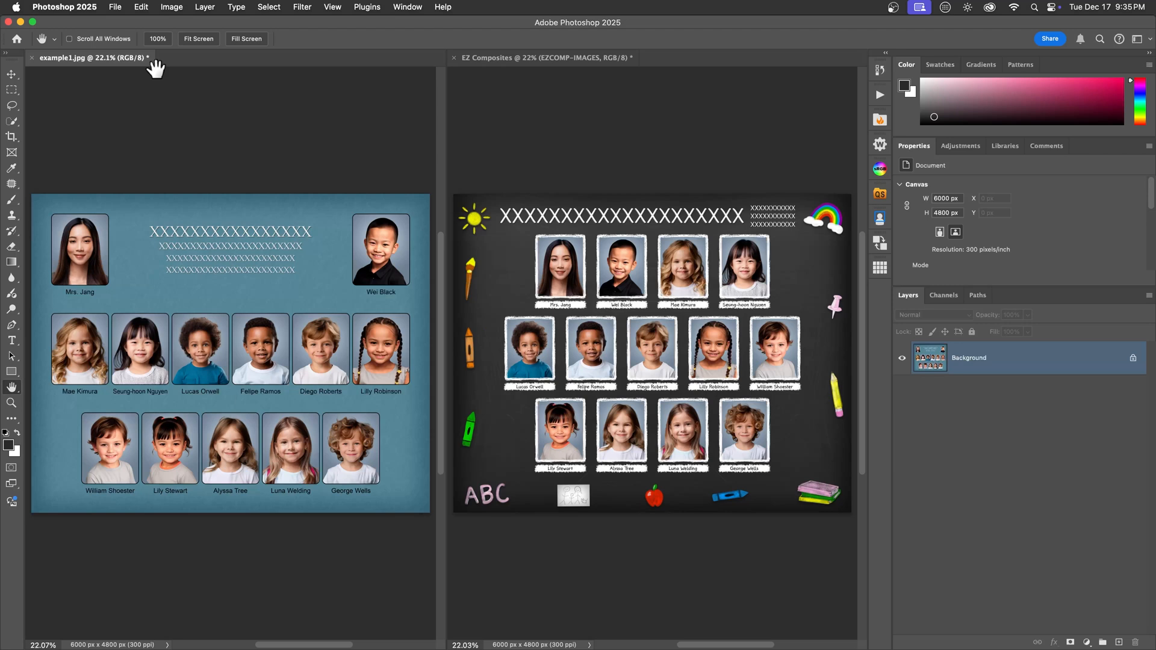
# Open Preschool-Chalkboard-EZCOMP-013.psd and Preschool-Chalkboard-EZCOMP-022.psd together from Template Files in the Desktop's preschool chalkboard template folder
pyautogui.click(115, 8)
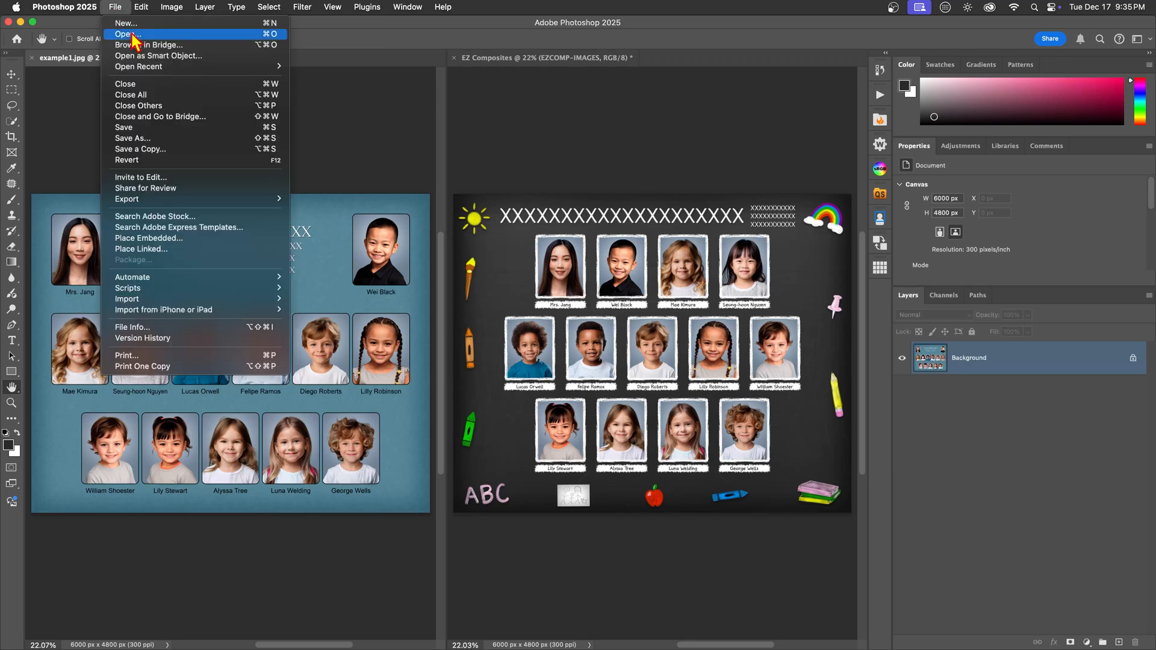
pyautogui.click(126, 35)
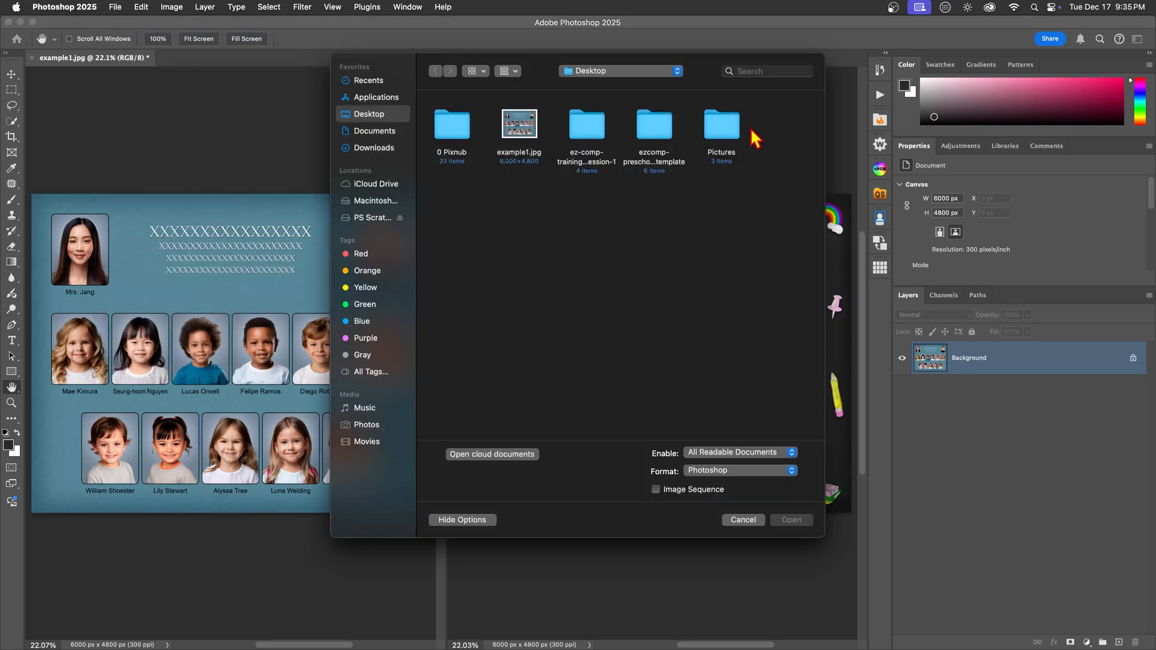
pyautogui.click(655, 131)
pyautogui.doubleClick(655, 128)
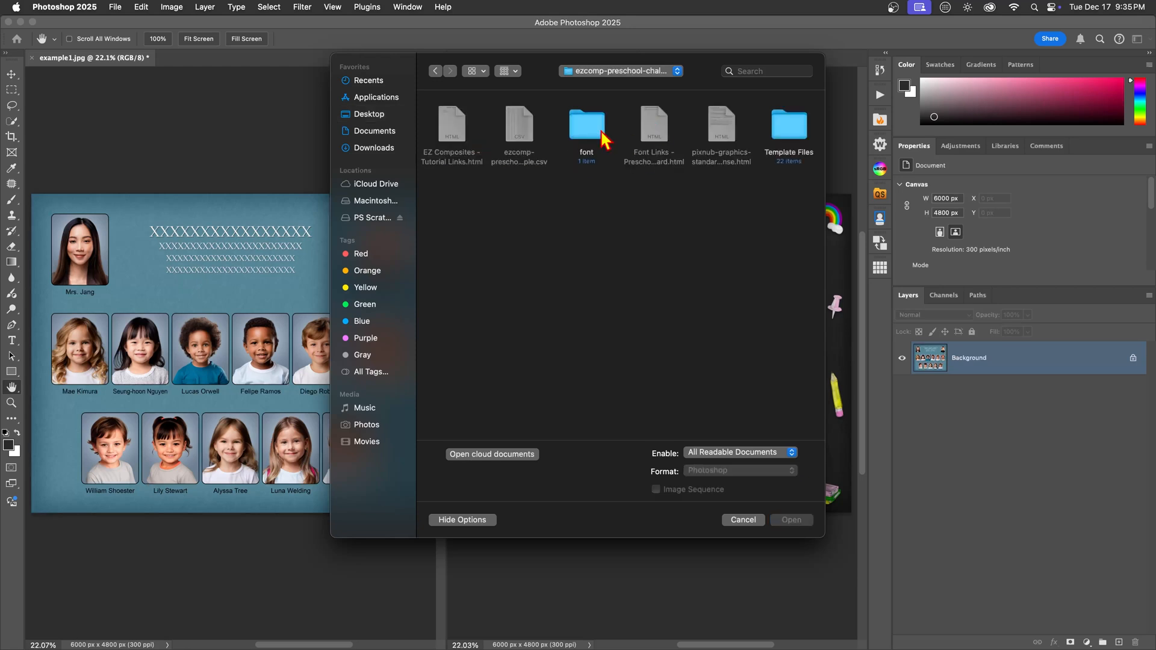
pyautogui.click(792, 133)
pyautogui.doubleClick(791, 133)
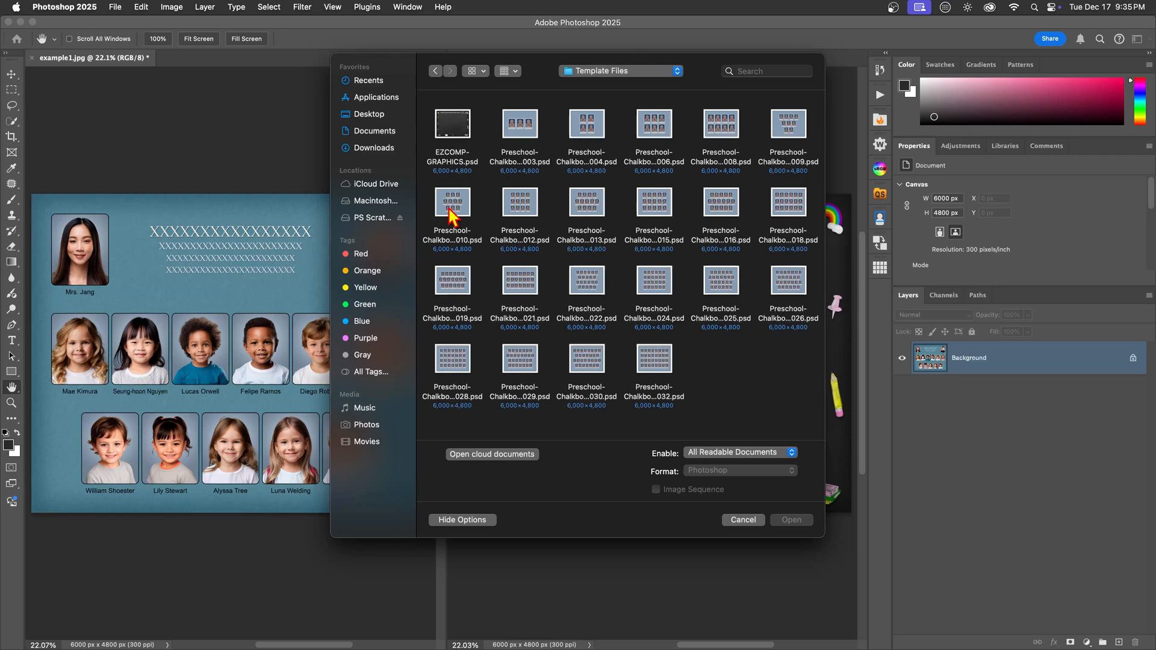
pyautogui.click(602, 211)
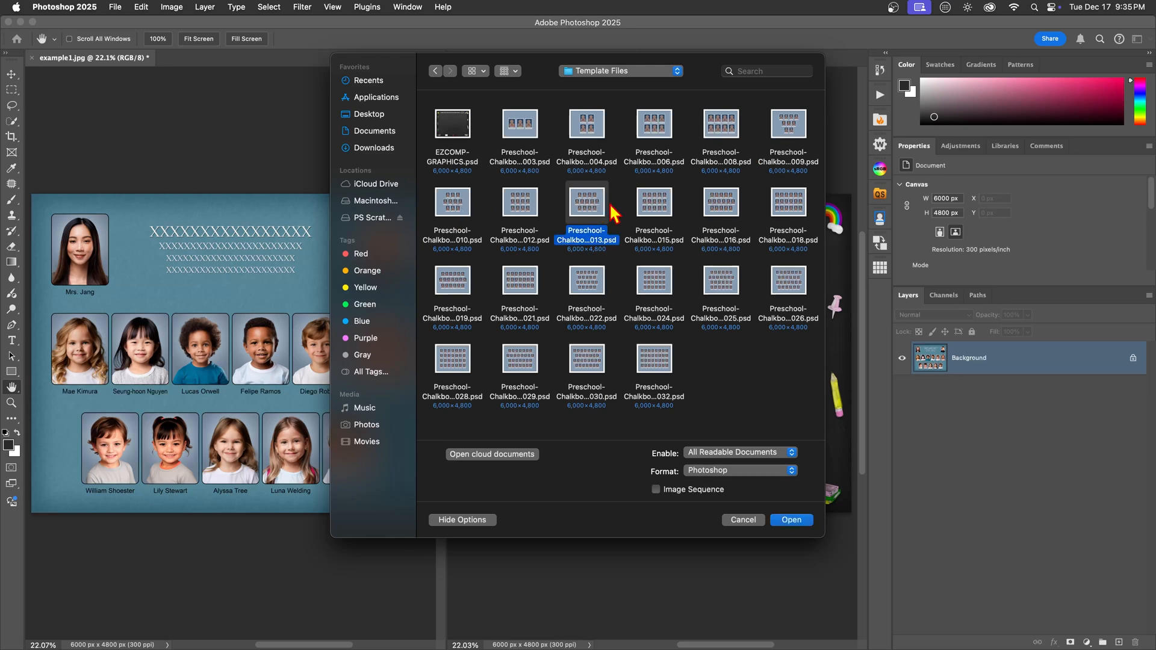
pyautogui.rightClick(588, 283)
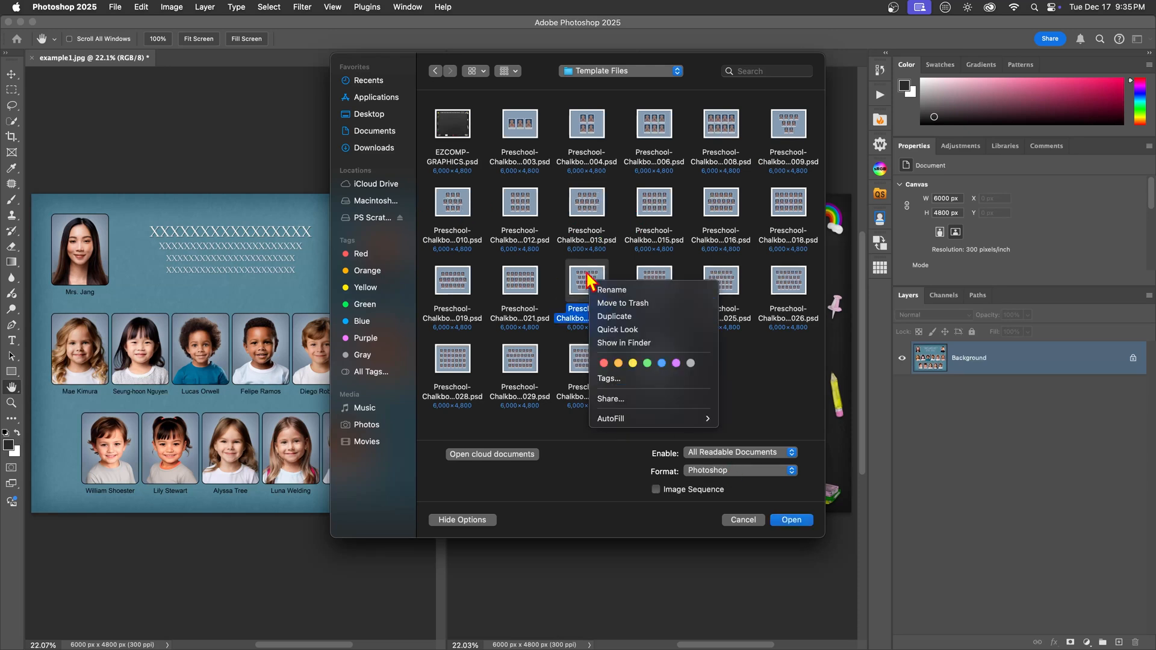
pyautogui.click(586, 217)
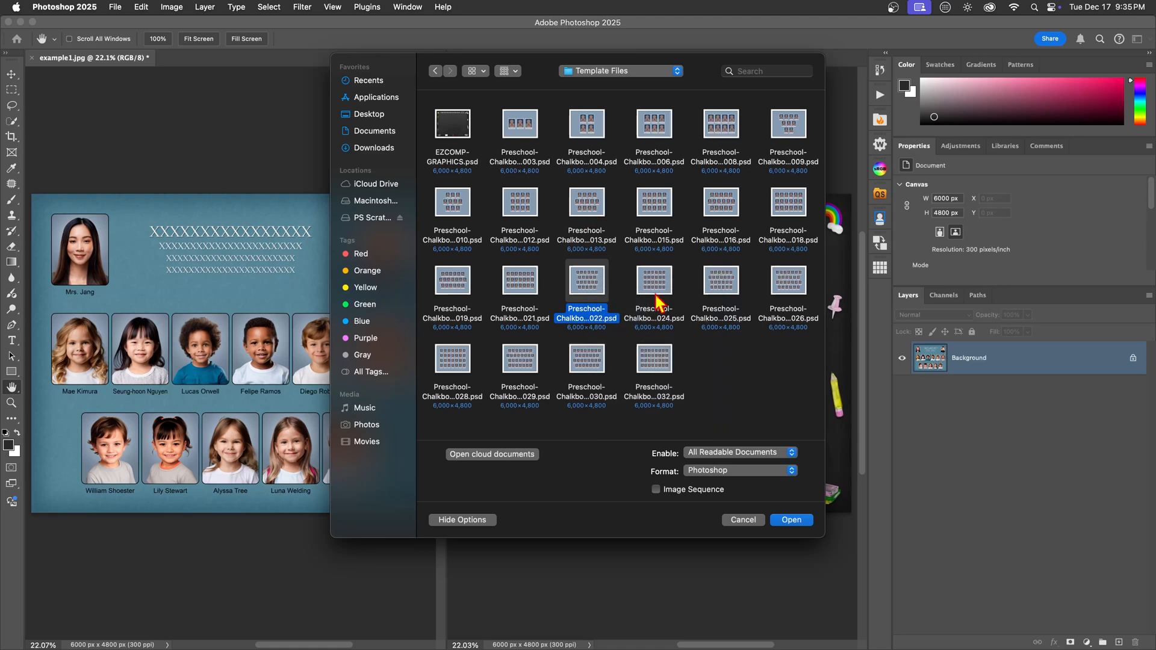
pyautogui.keyDown('super'); pyautogui.click(595, 206); pyautogui.keyUp('super')
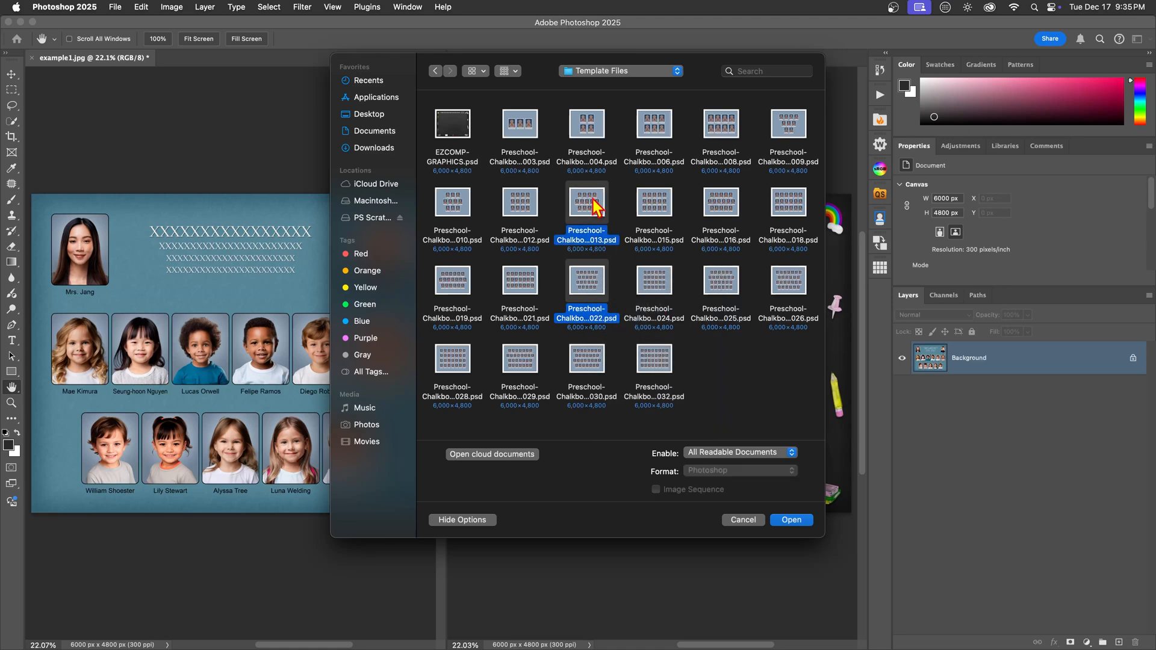
pyautogui.click(790, 520)
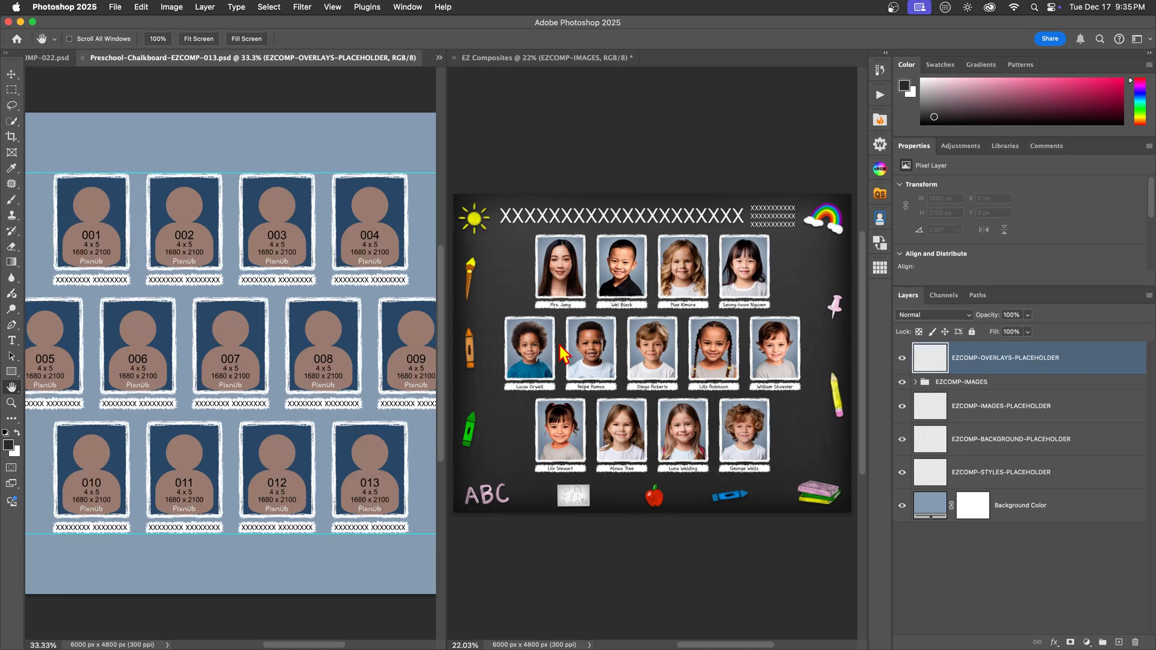
# Tile all open documents vertically
pyautogui.click(405, 7)
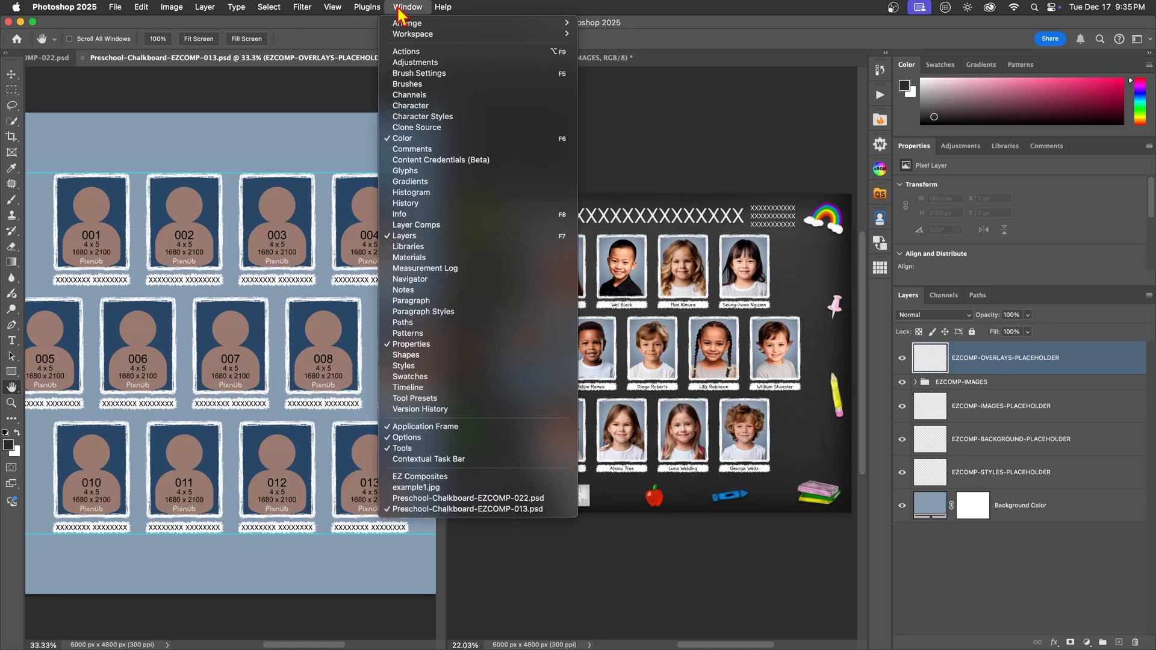
pyautogui.moveTo(417, 26)
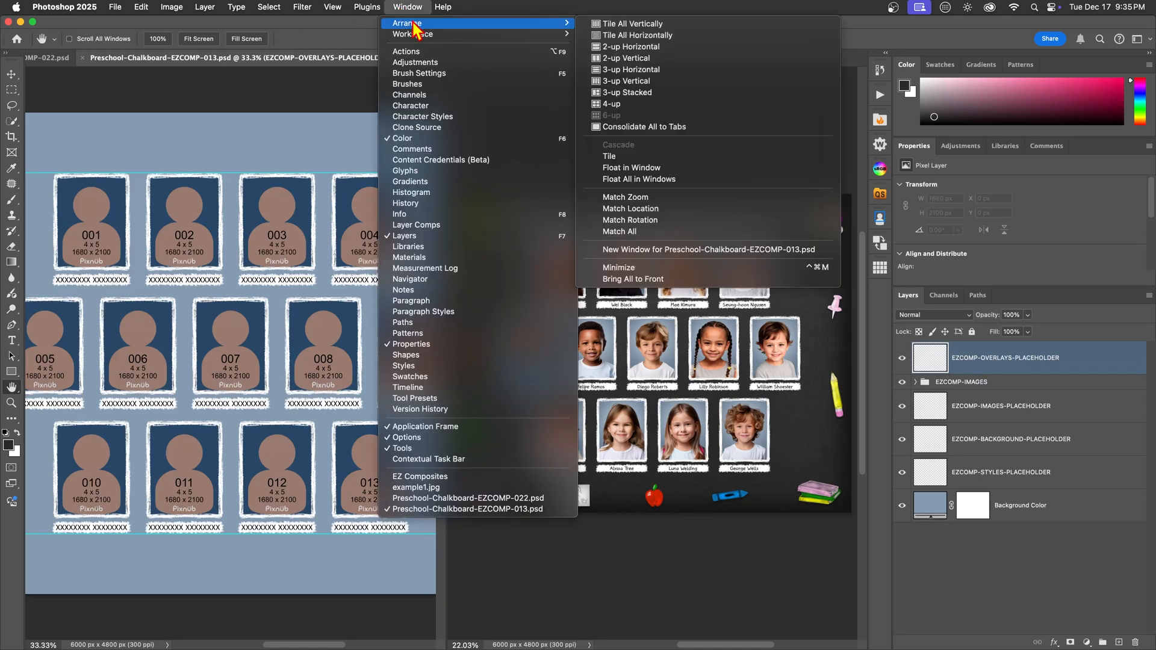
pyautogui.click(610, 25)
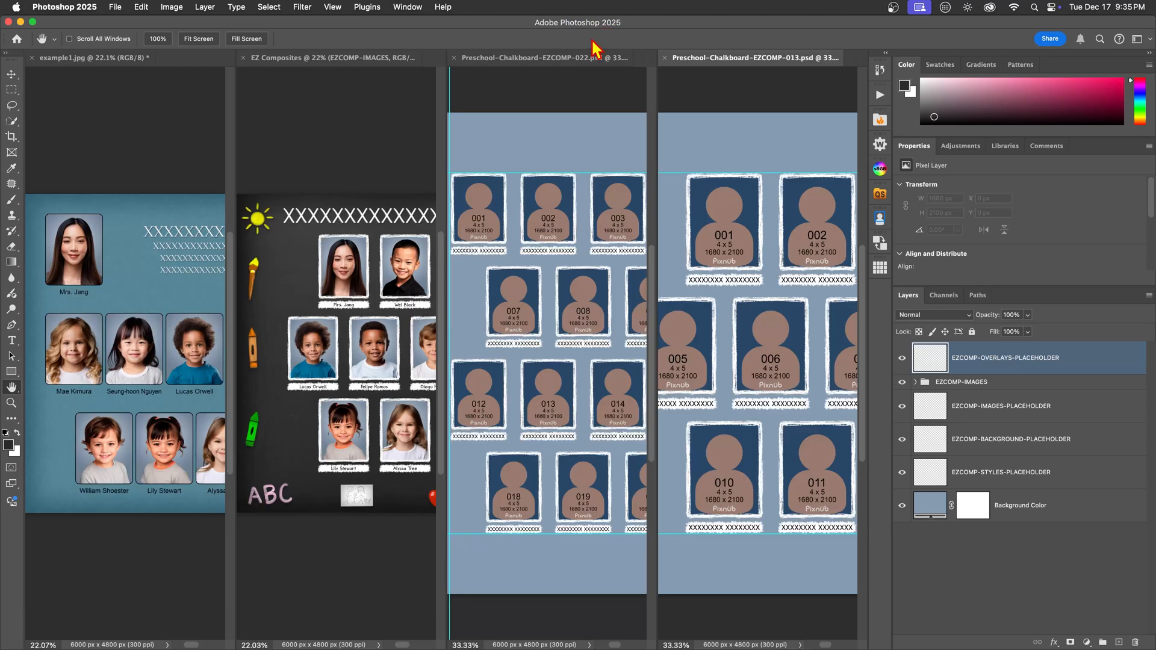
# Consolidate all open documents into tabs in a single window
pyautogui.click(409, 7)
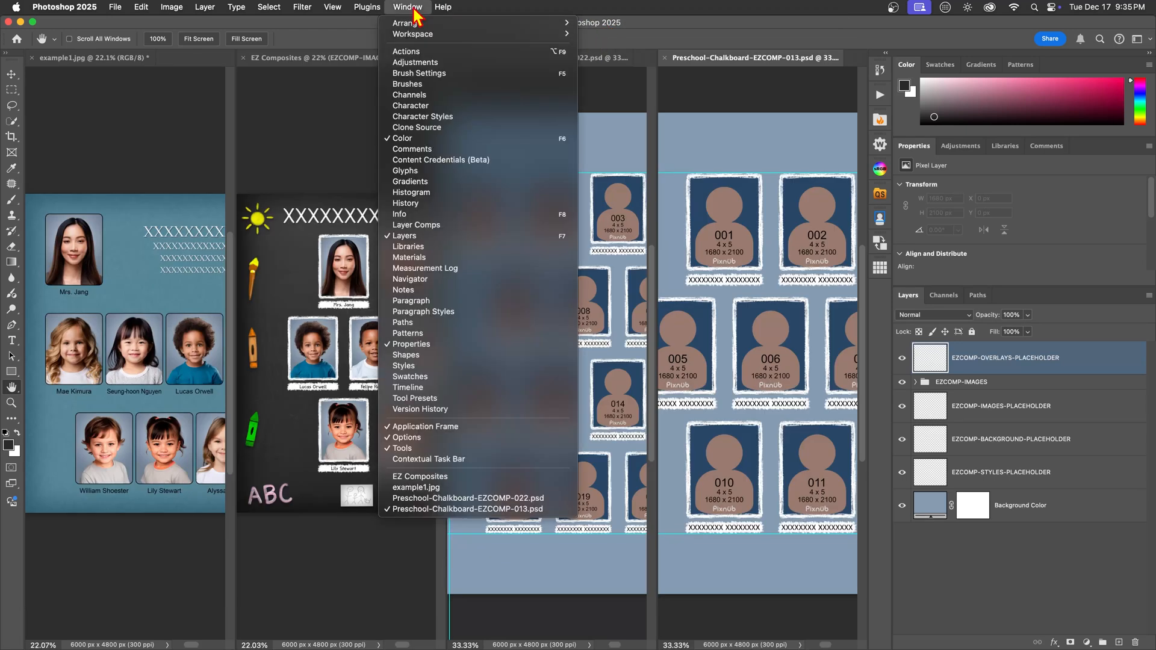
pyautogui.moveTo(416, 25)
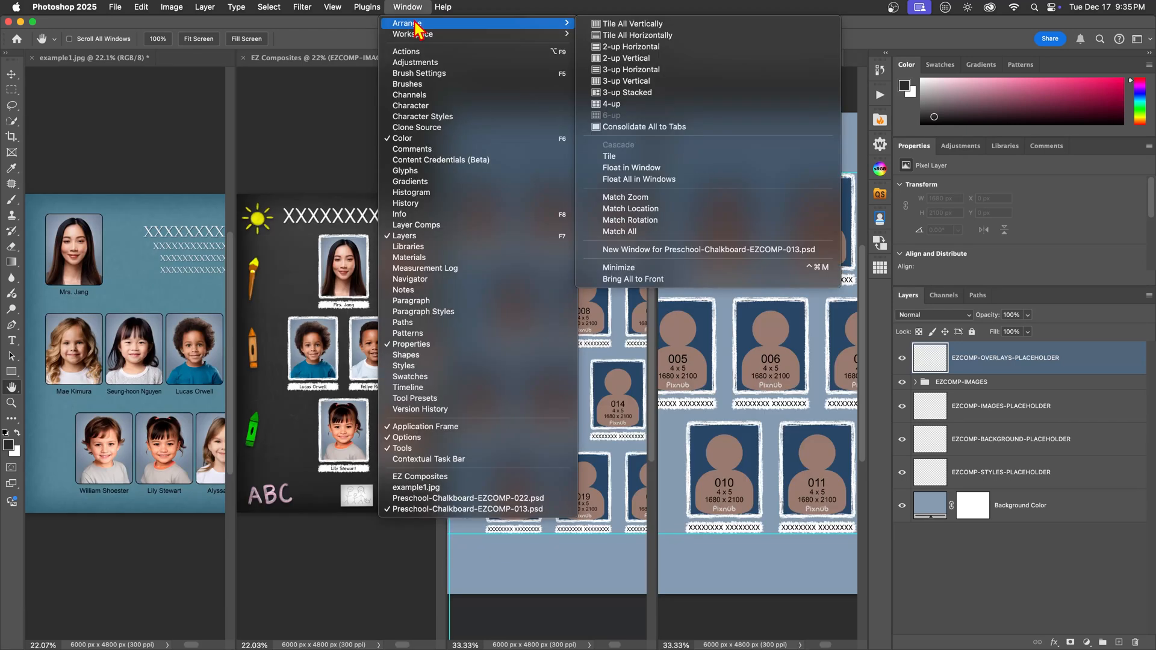
pyautogui.click(627, 129)
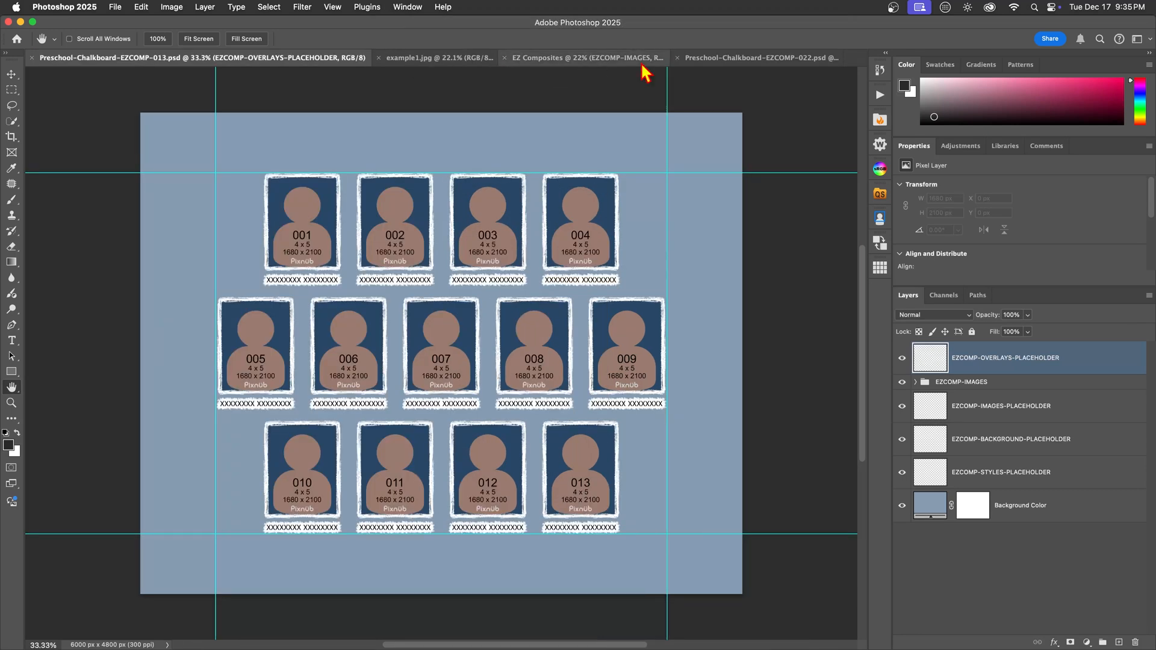
# Compare the layouts of the 022 template, the chalkboard composite and the 013 template by switching between the documents
pyautogui.click(737, 61)
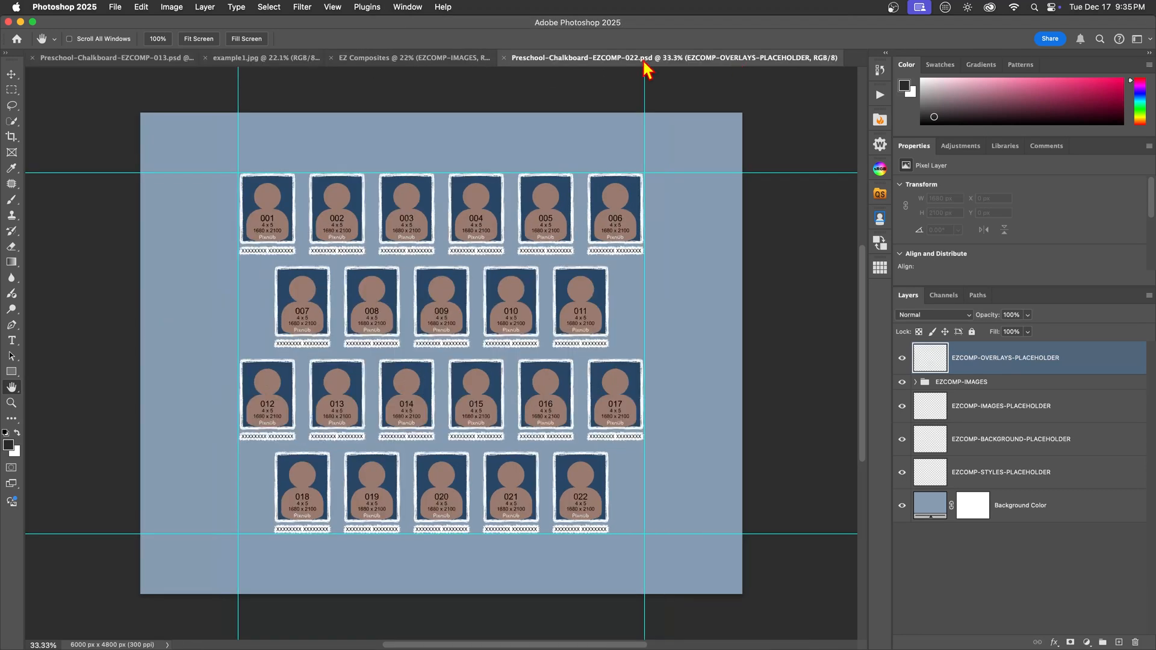
pyautogui.click(435, 60)
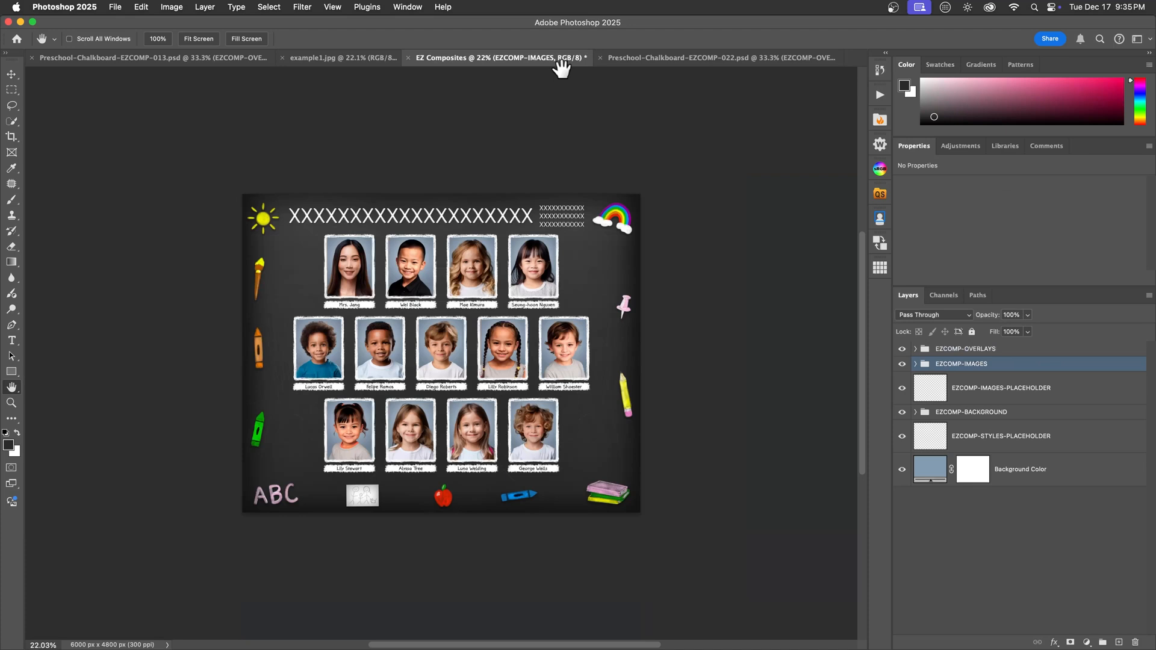
pyautogui.click(81, 58)
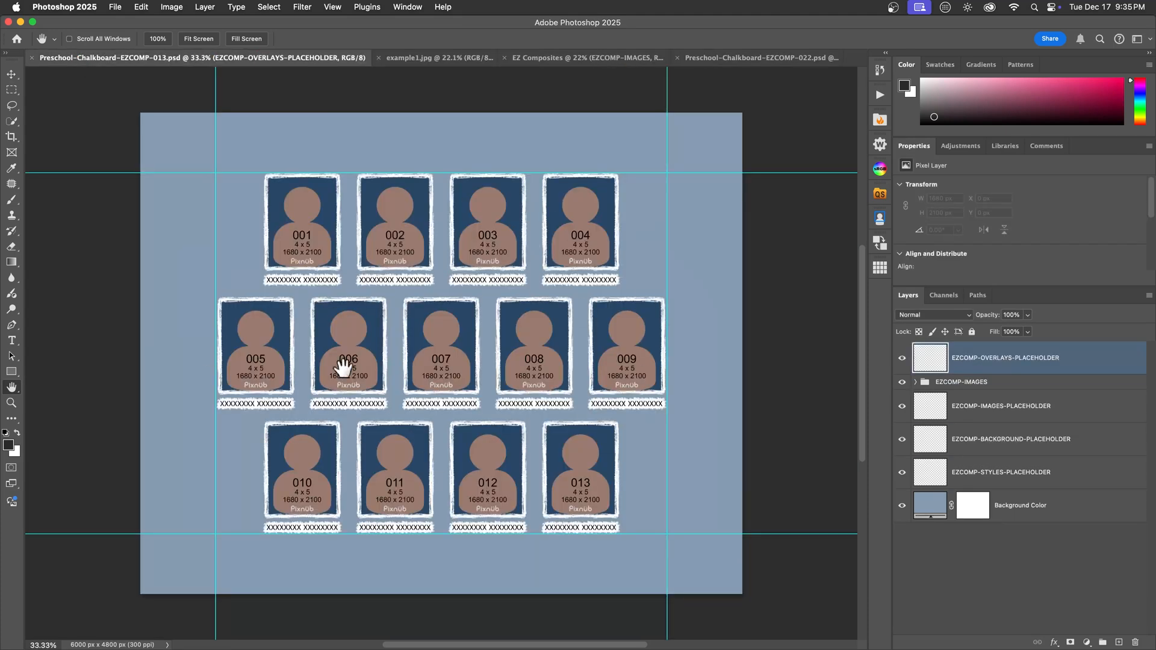
pyautogui.click(722, 58)
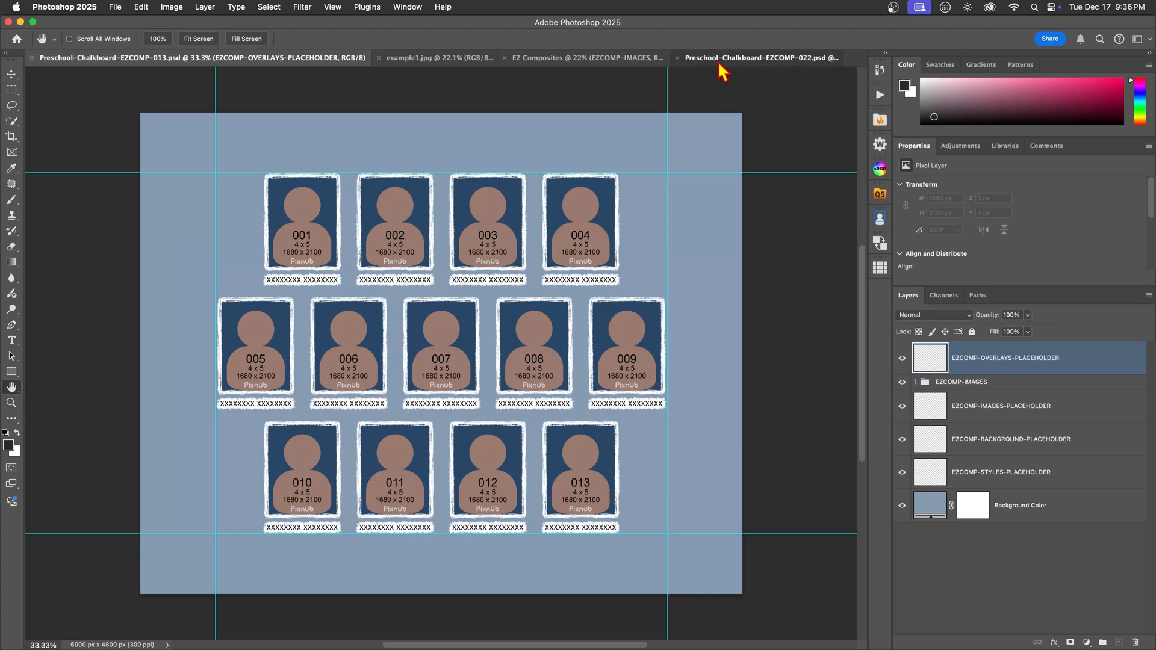